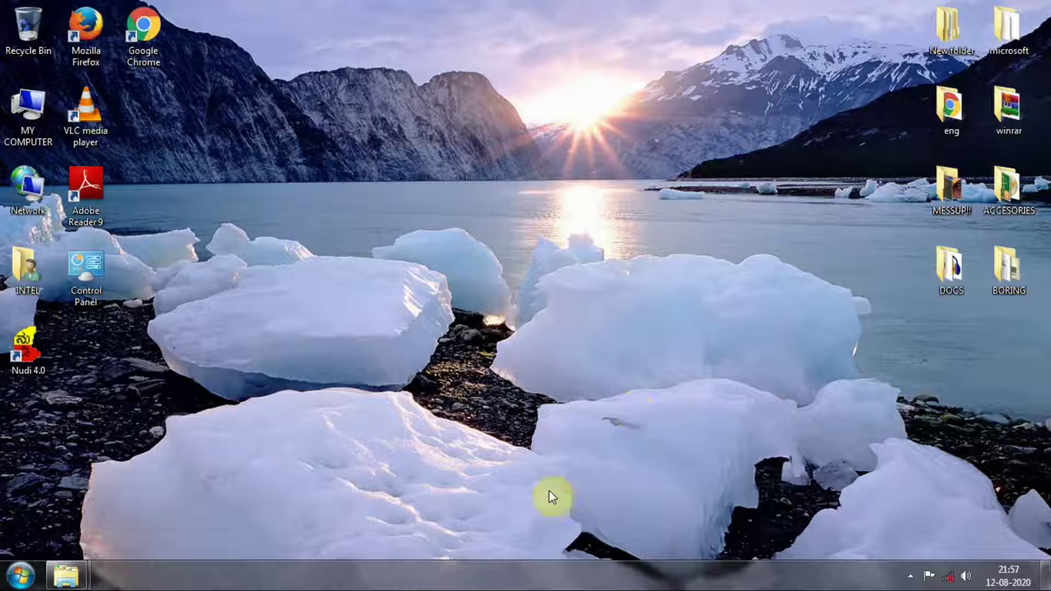
left_click(910, 575)
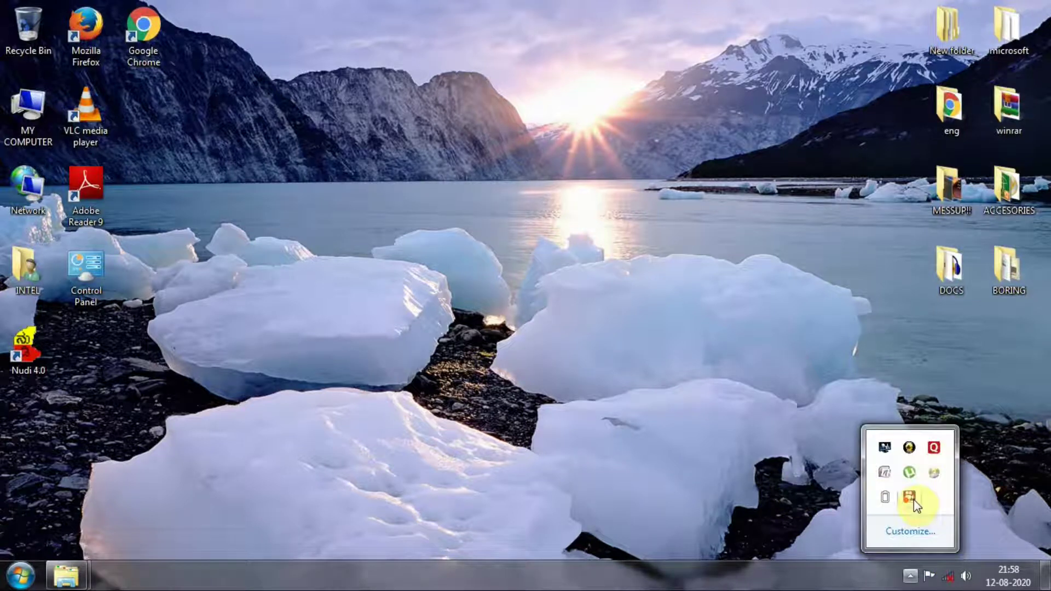
left_click(747, 405)
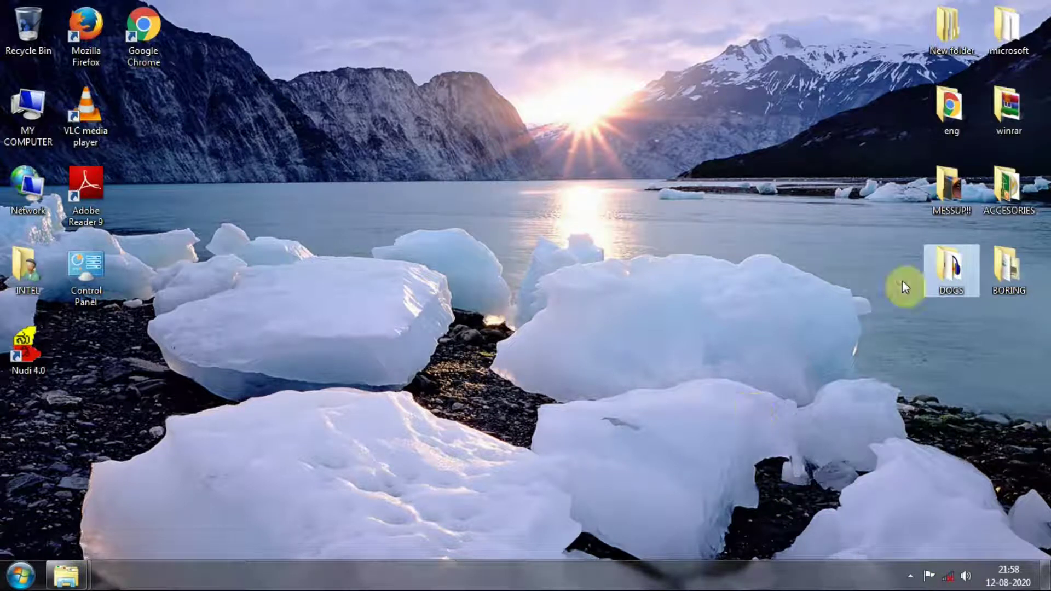
Open the DOCS folder from the desktop
double_click(952, 285)
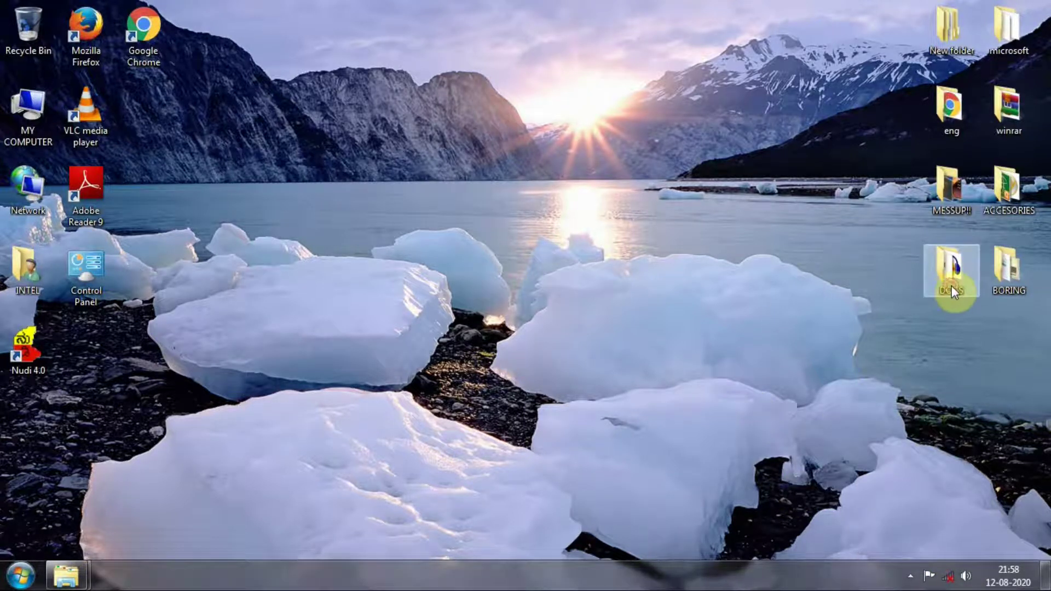
left_click(805, 72)
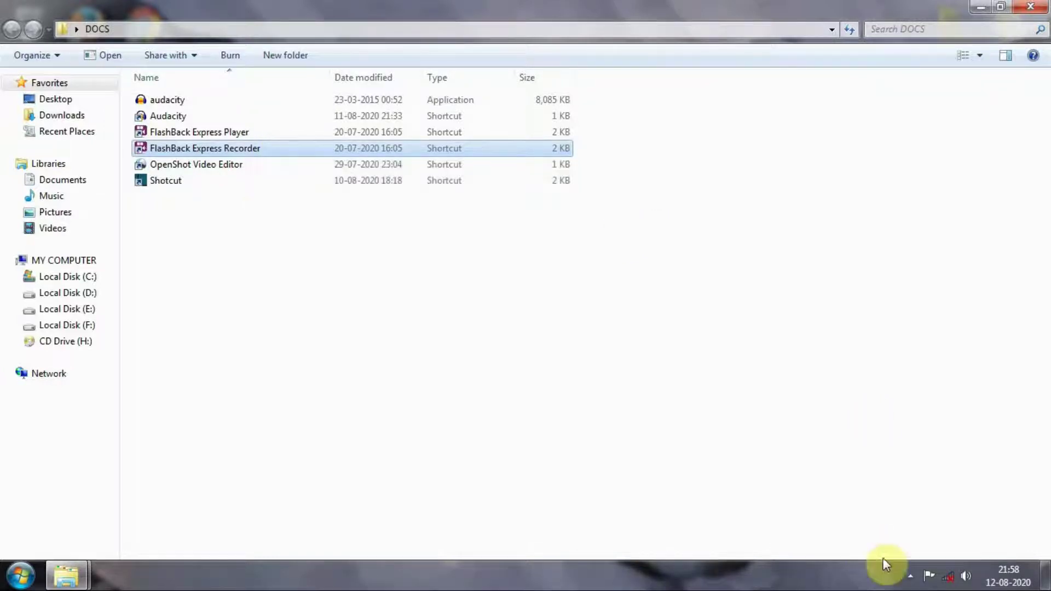
left_click(910, 577)
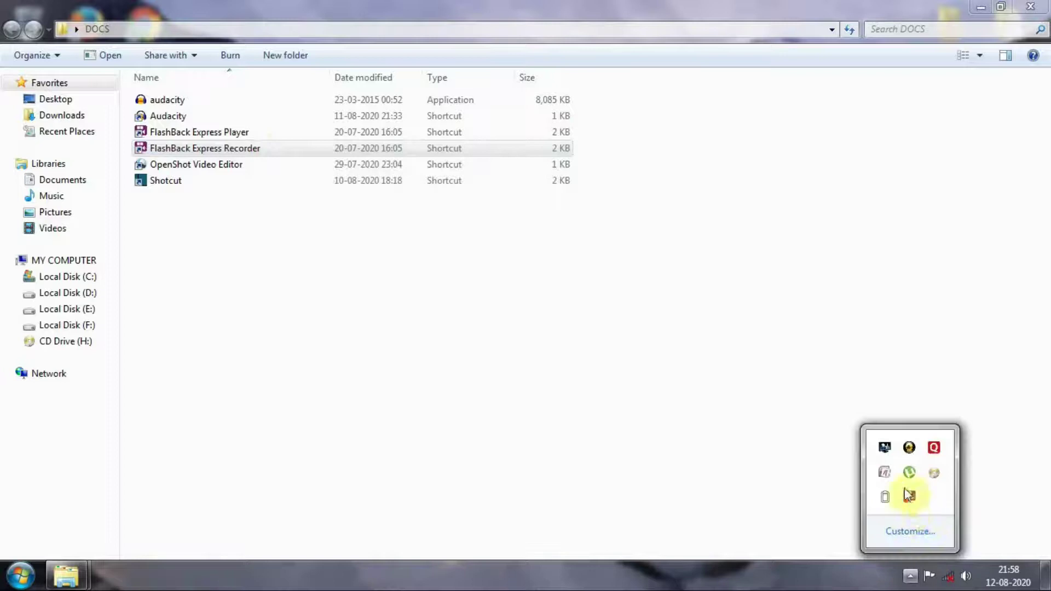
left_click(767, 444)
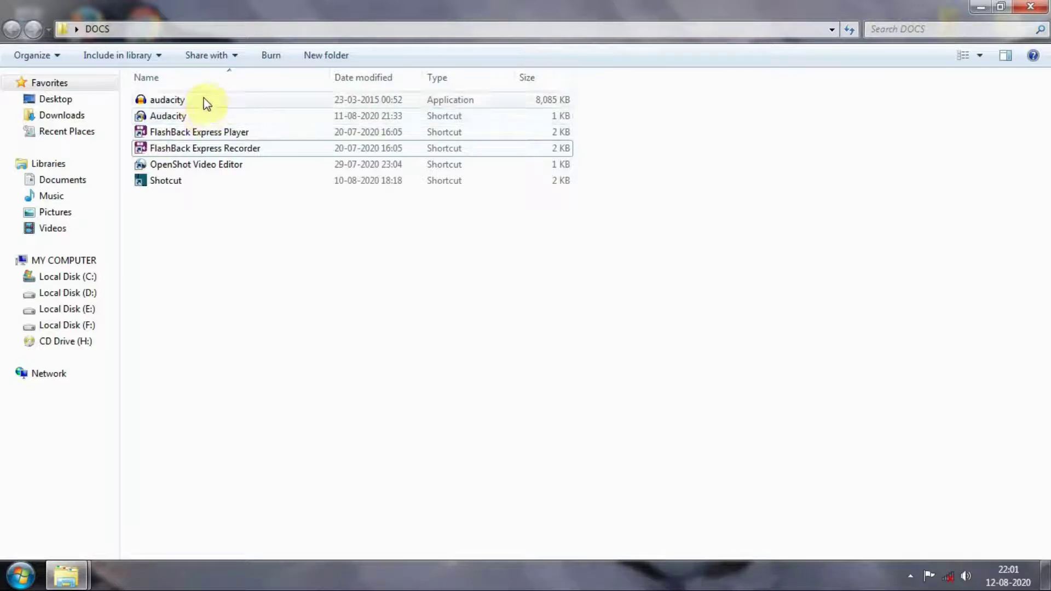
Launch Shotcut from the DOCS folder and open the recent project hey.mlt
mouse_move(206, 104)
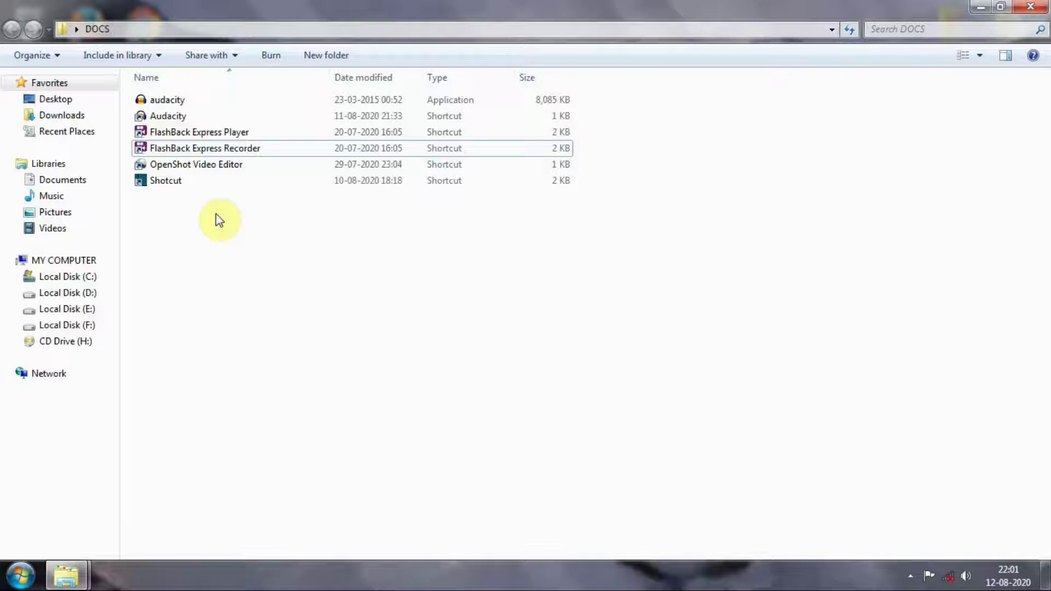
left_click(196, 181)
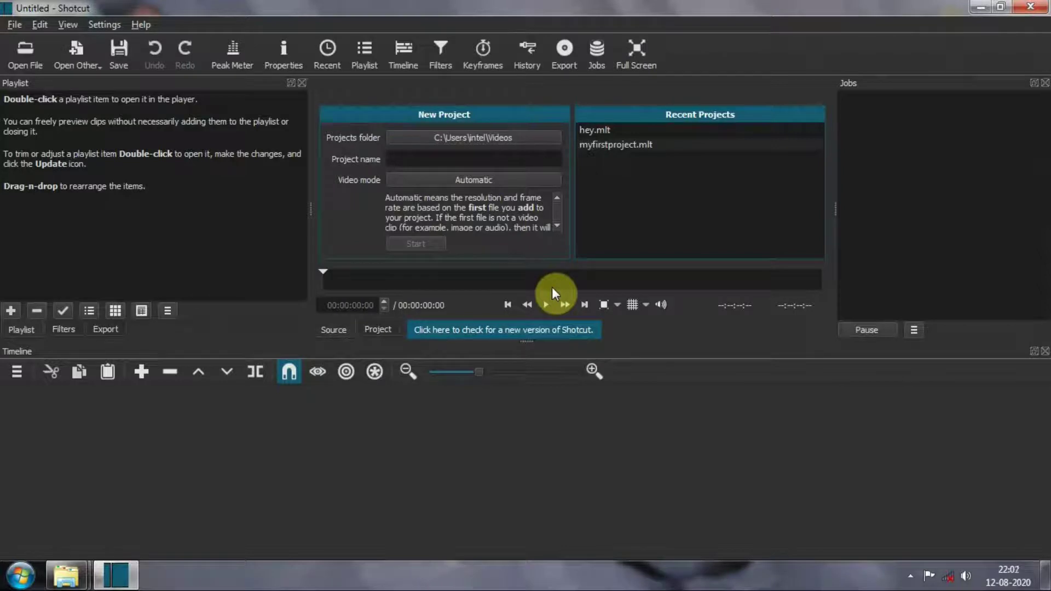
left_click(619, 132)
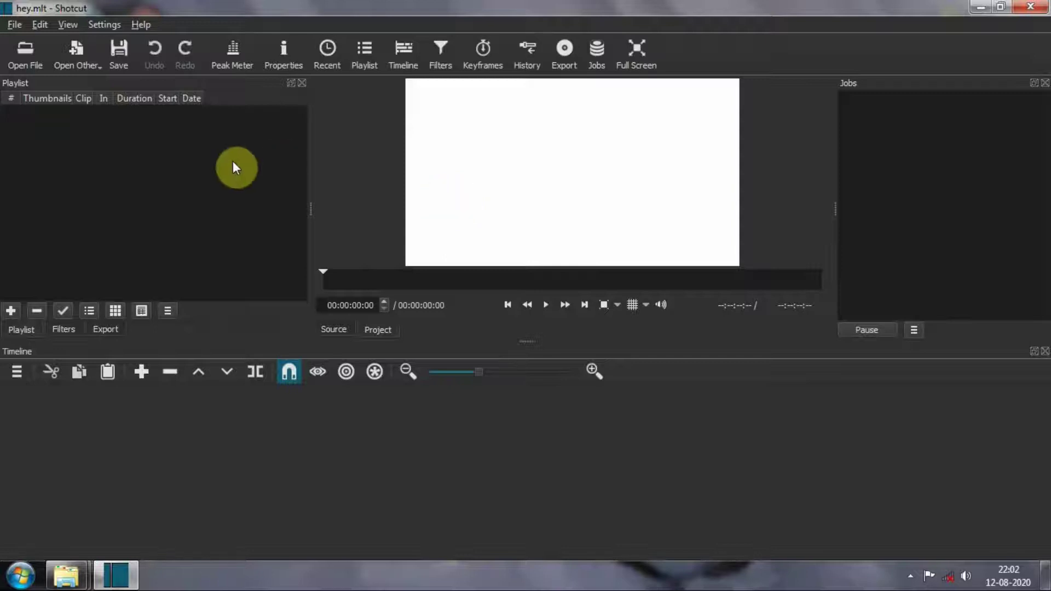
Open the video "how to download tracks from sound_cloud" from the MESSUP!! folder, pause it and place it at the start of the timeline
left_click(22, 57)
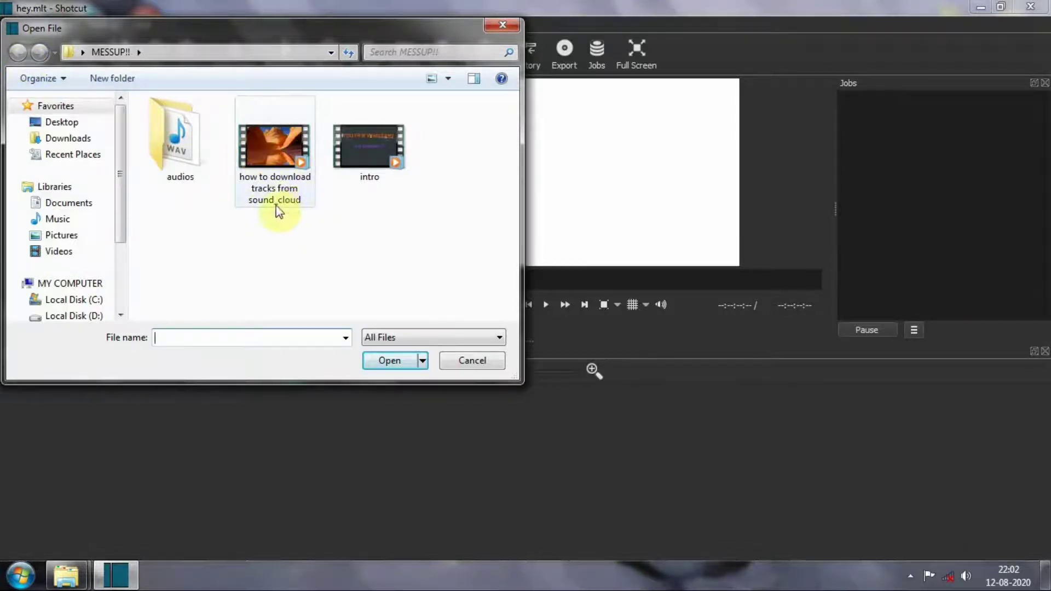
left_click(281, 163)
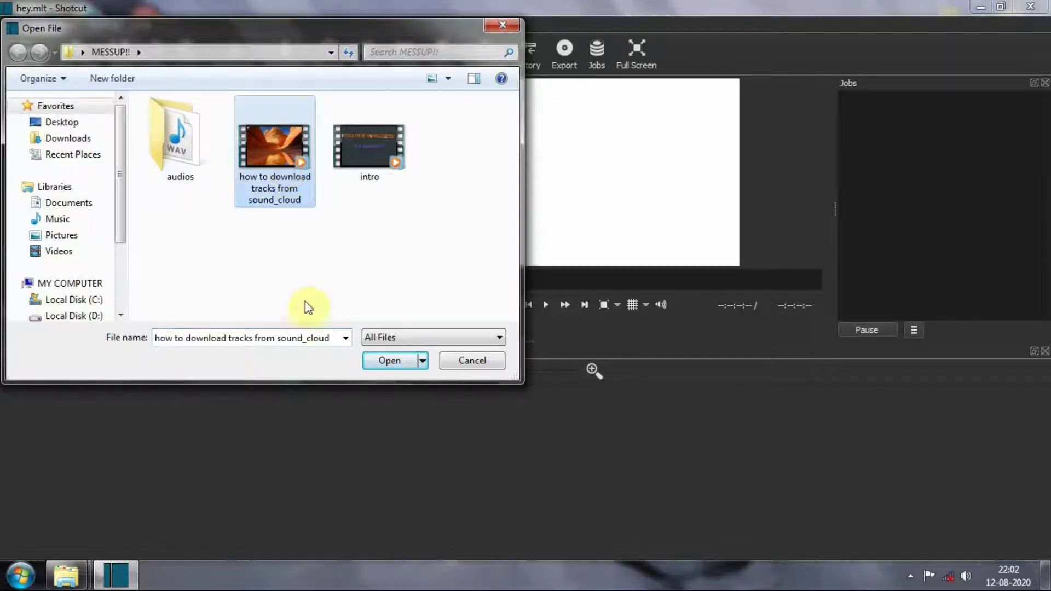
left_click(389, 361)
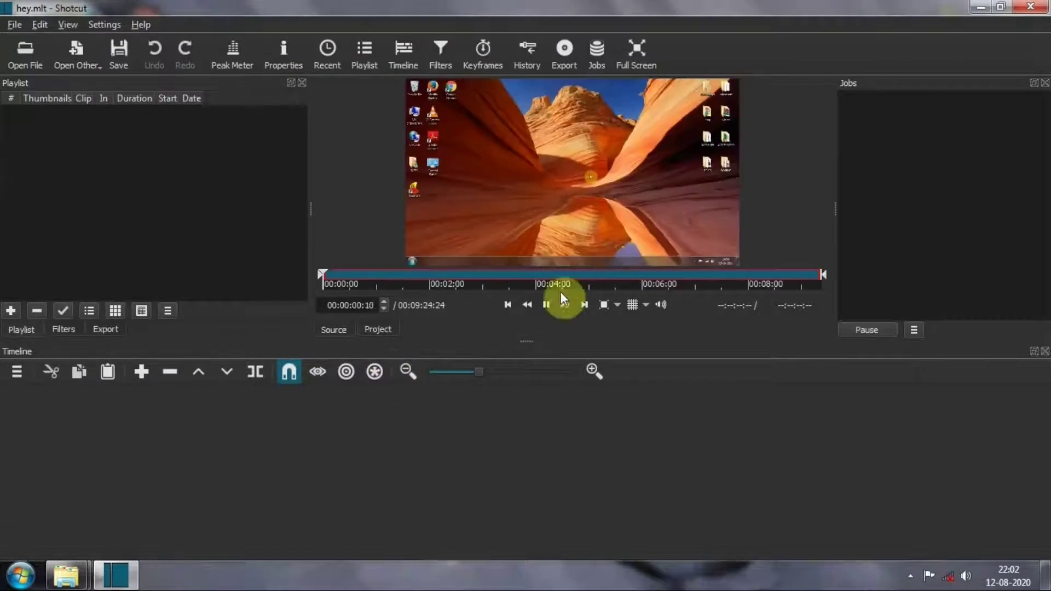
left_click(550, 303)
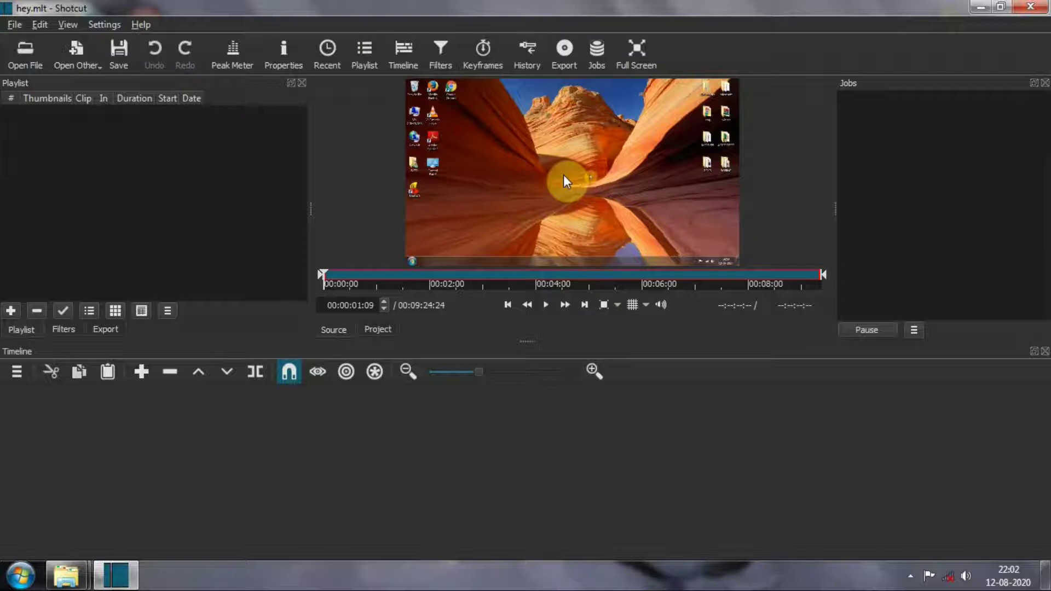
left_click_drag(563, 168, 200, 447)
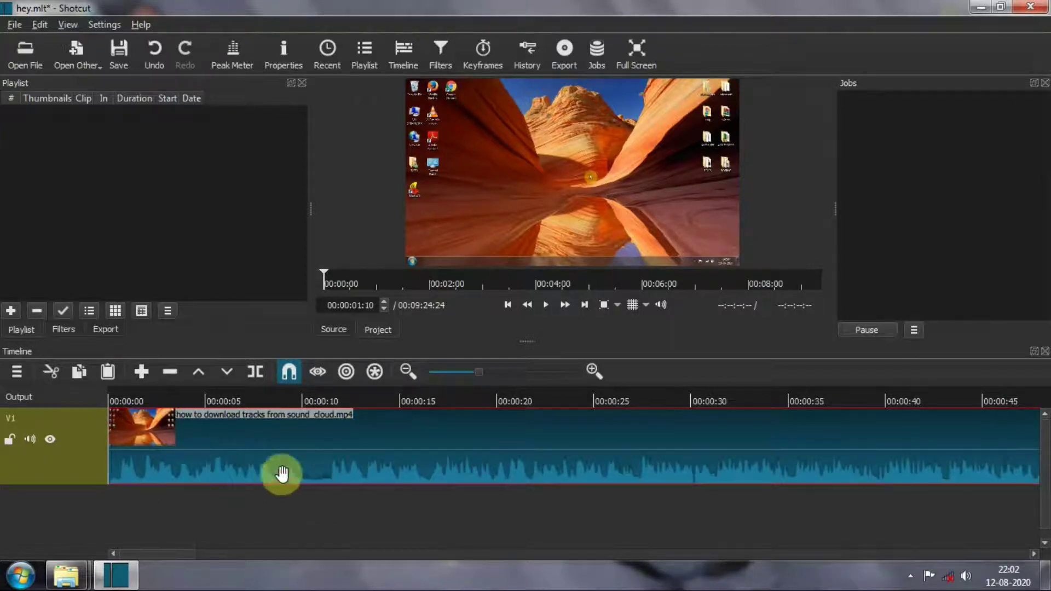
Play the first few seconds of the timeline from the beginning to check the clip's audio
left_click(115, 398)
key("space")
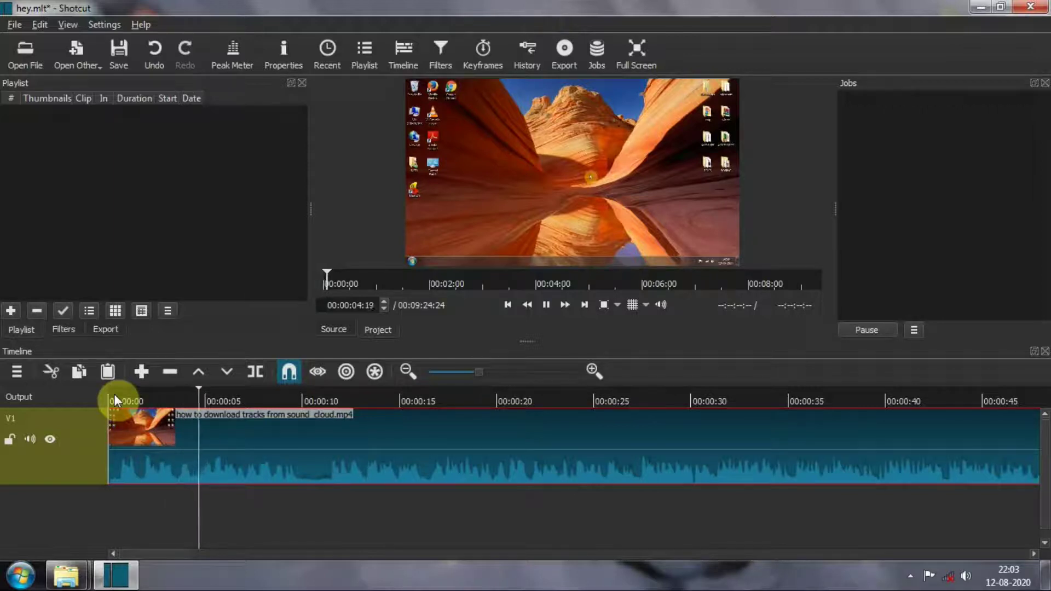
key("space")
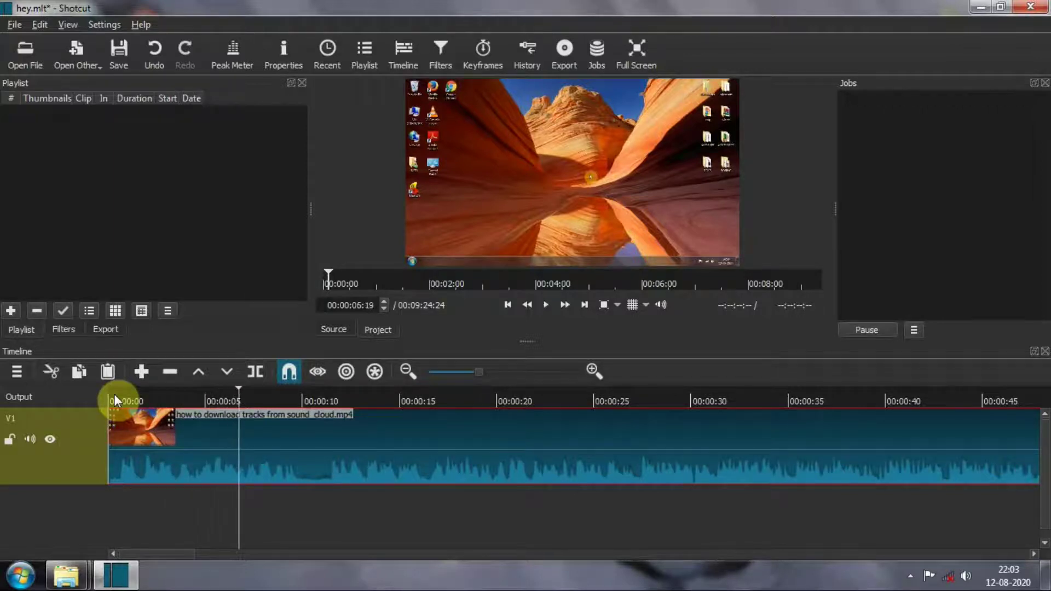
Split the clip on track V1 at 00:00:09:18
left_click_drag(313, 392, 317, 393)
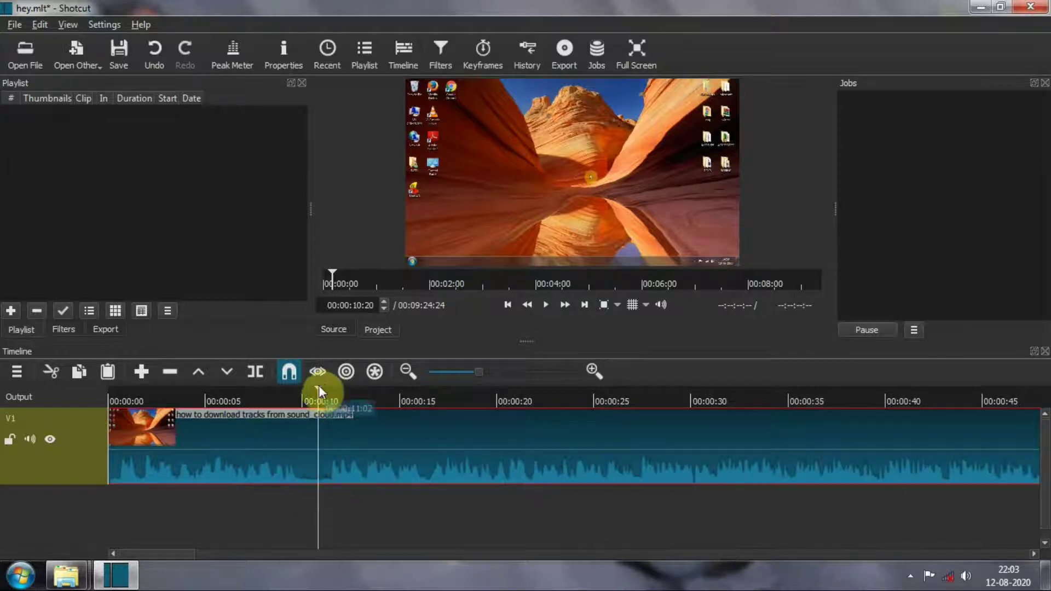
left_click_drag(317, 389, 297, 389)
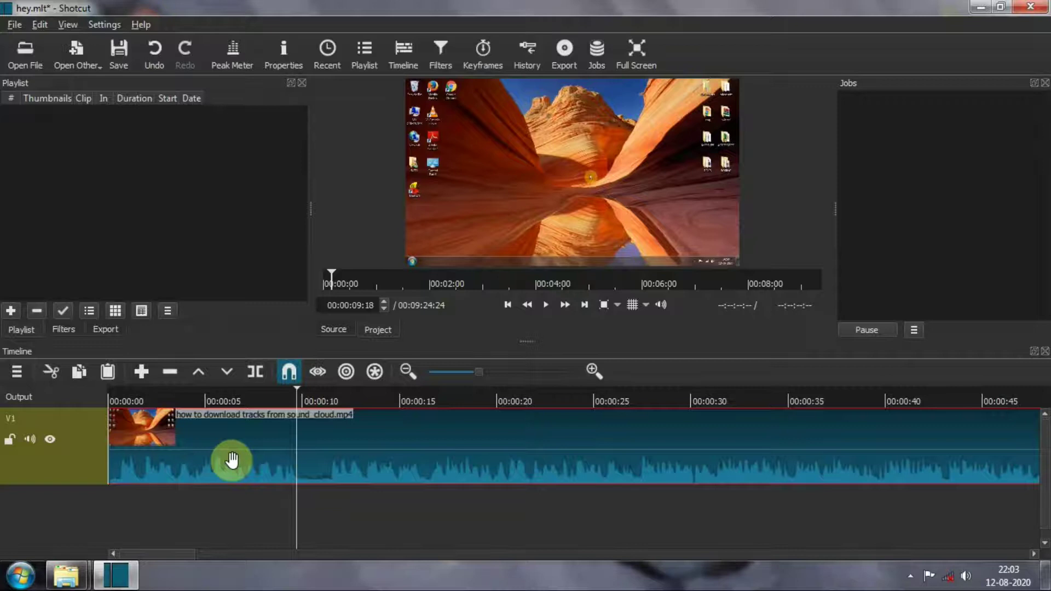
left_click(254, 373)
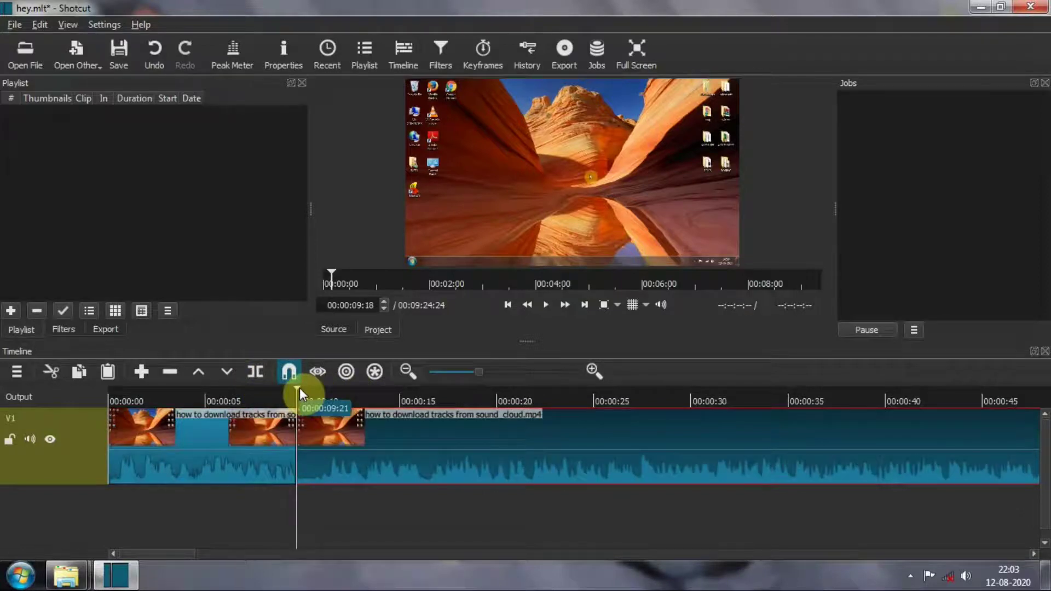
Delete the clip segment before the split, leaving its gap on track V1
left_click(200, 455)
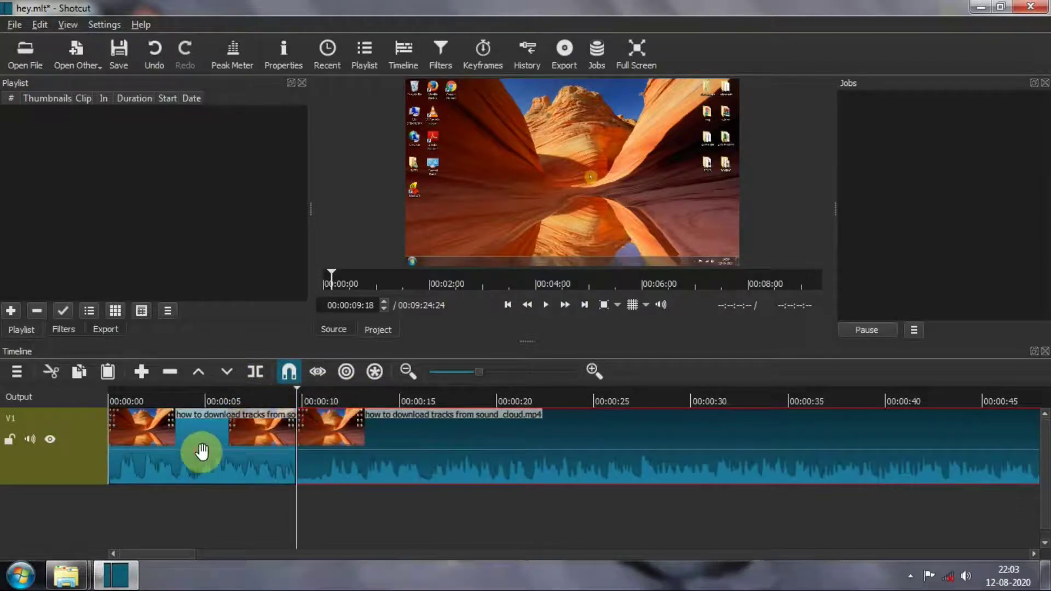
left_click(202, 452)
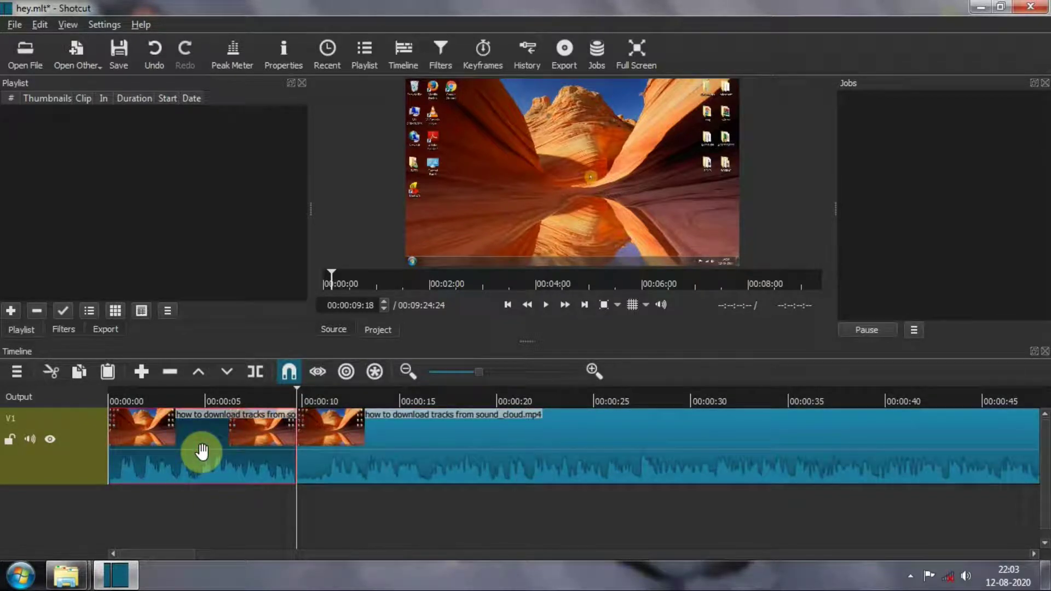
key("Delete")
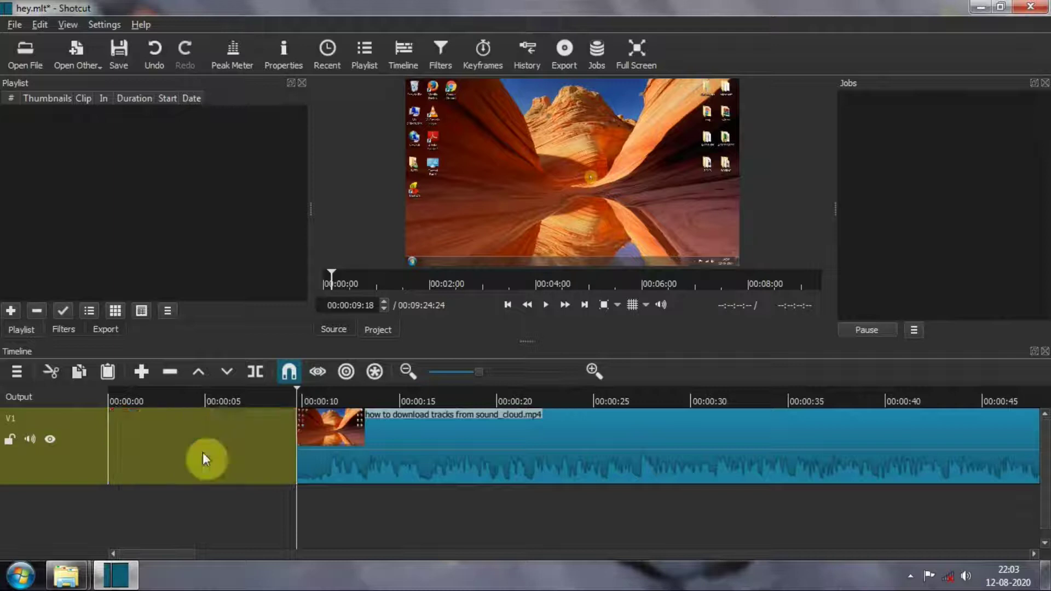
Move the remaining clip on track V1 to the start of the timeline at 00:00:00
left_click(387, 411)
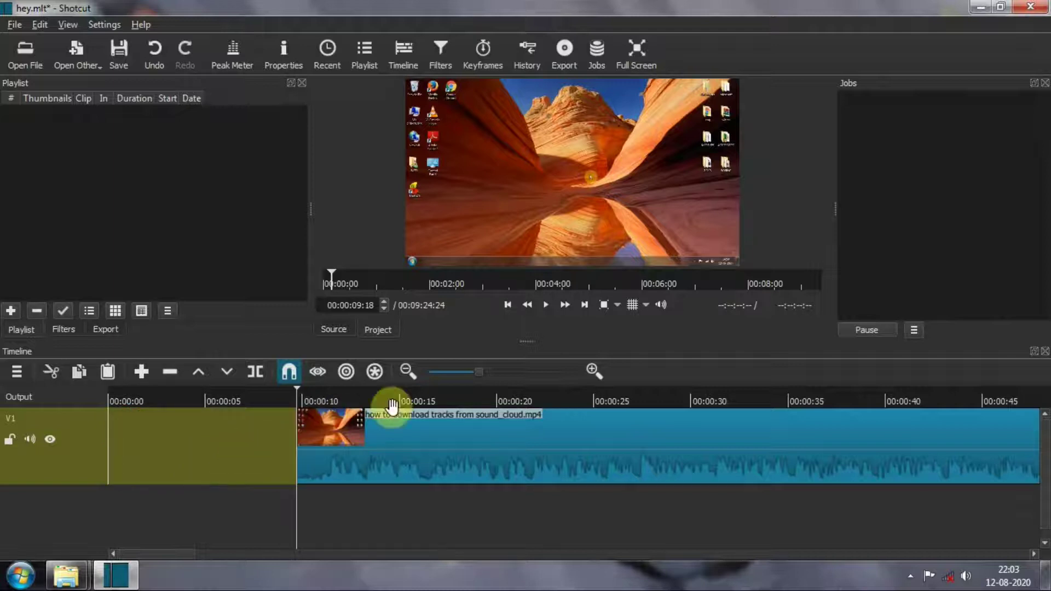
left_click(411, 463)
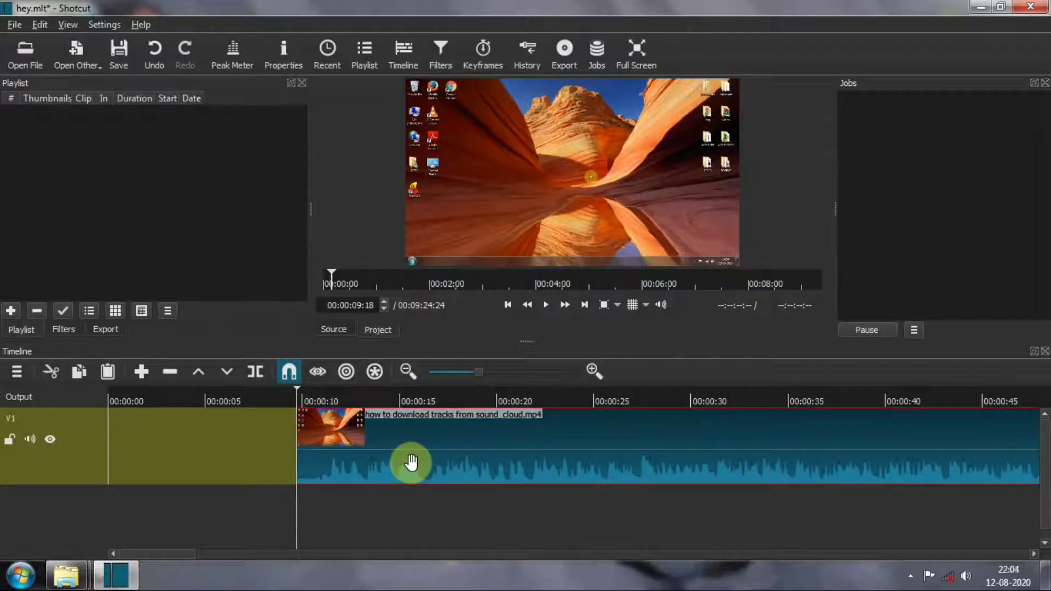
left_click_drag(411, 462, 166, 419)
left_click_drag(359, 422, 315, 349)
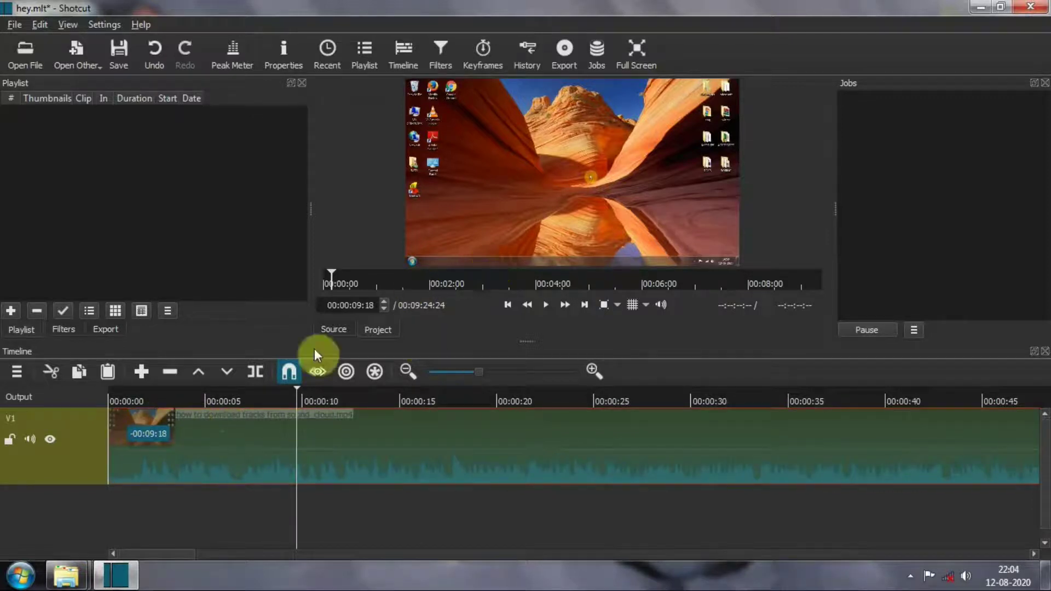
Play the trimmed timeline from the beginning for a few seconds to check the new opening
left_click(506, 304)
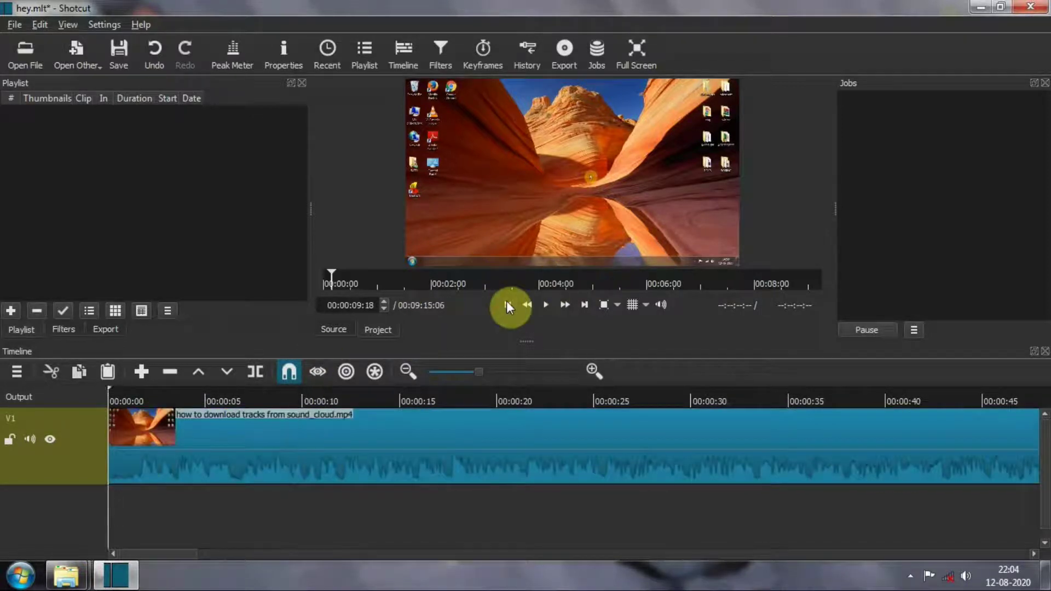
left_click(176, 465)
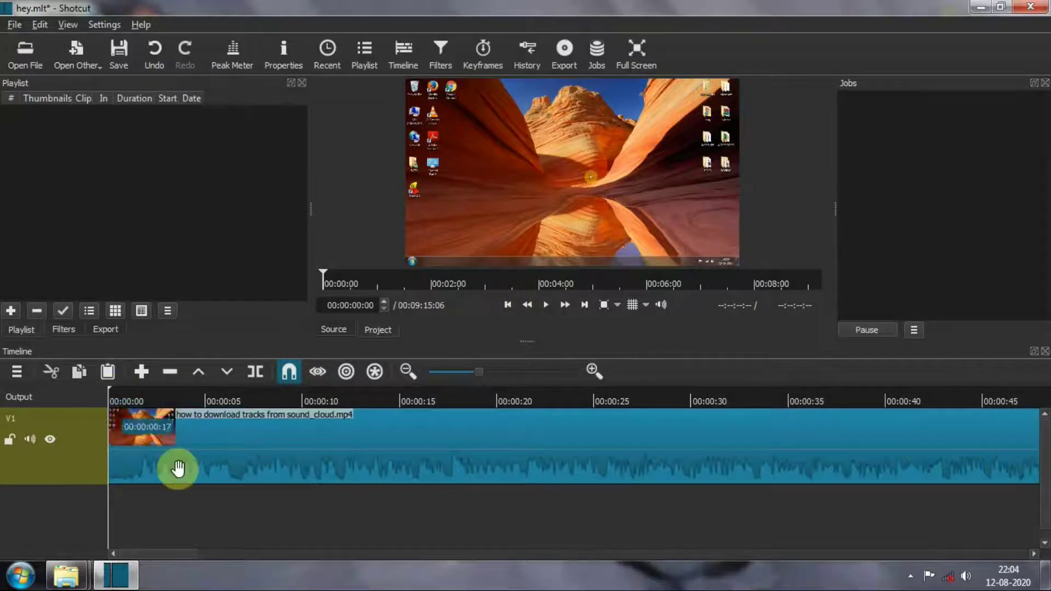
key("space")
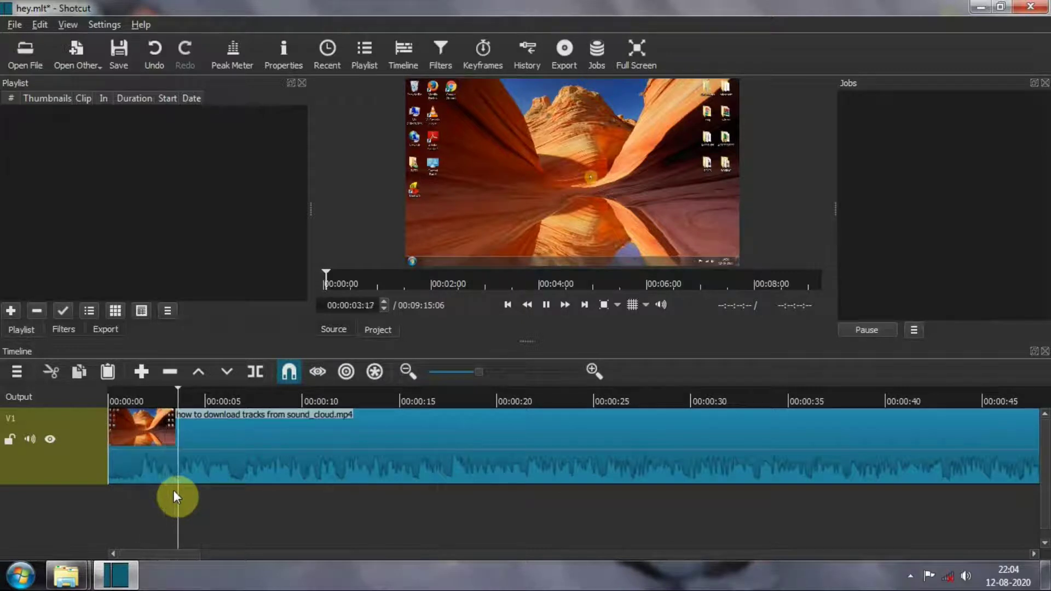
key("space")
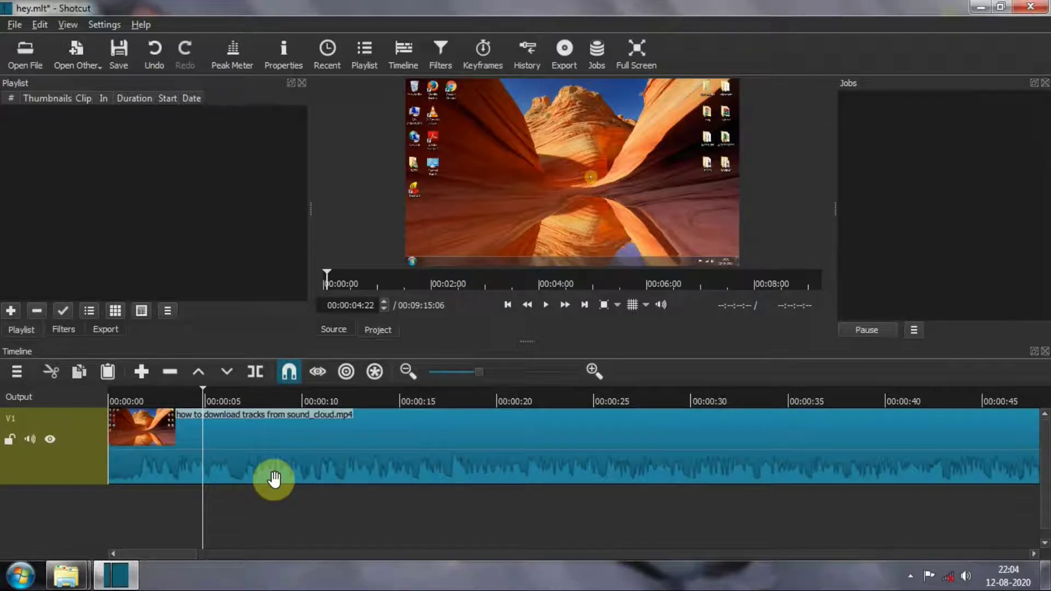
Start a file export of the timeline using the stock MP3 audio preset
left_click(13, 24)
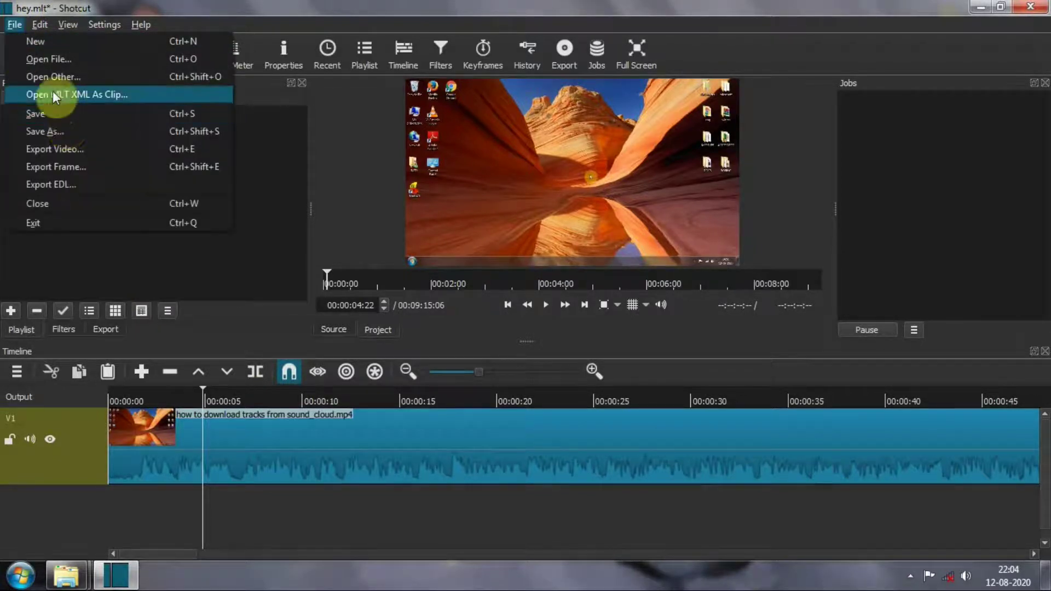
left_click(83, 148)
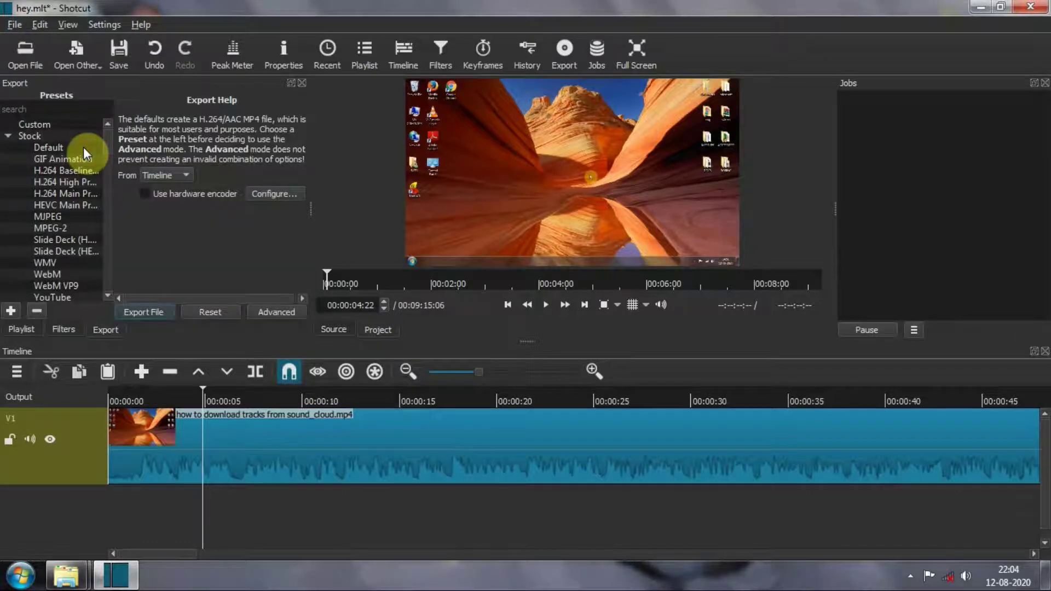
scroll(109, 143, "down", 6)
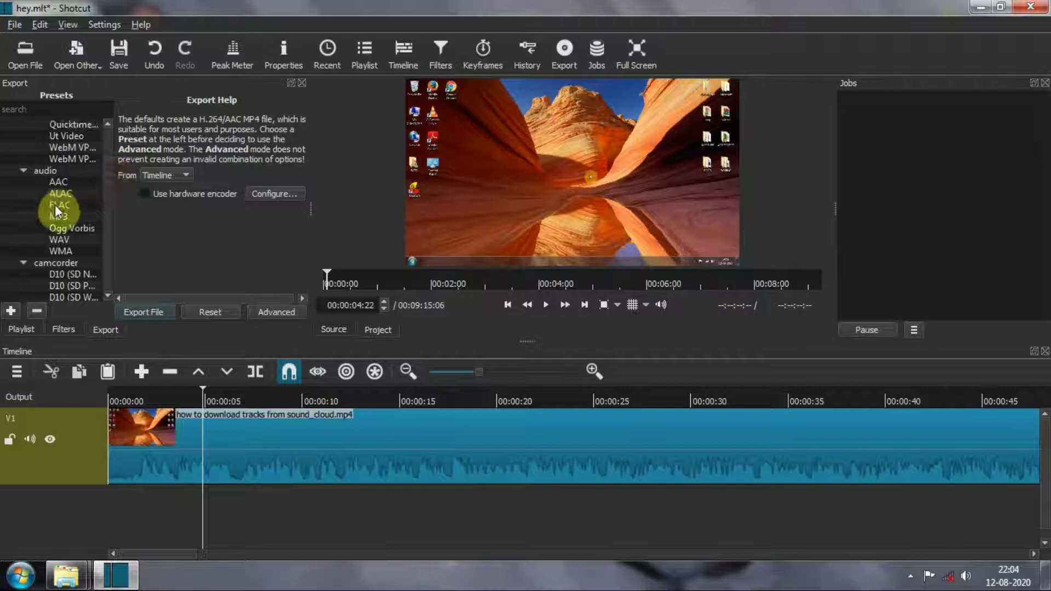
left_click(60, 215)
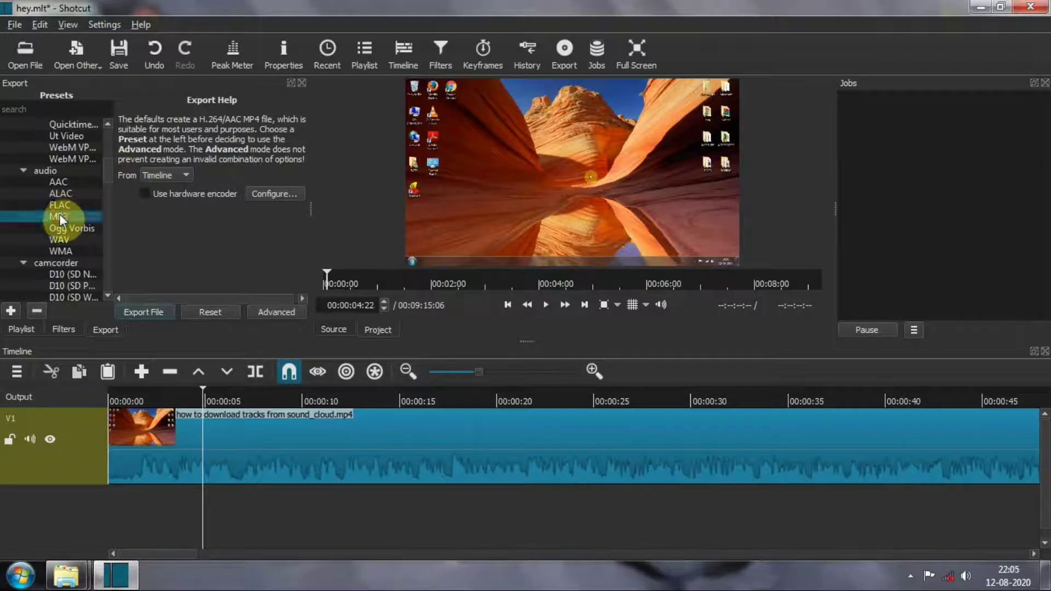
left_click(146, 311)
Name the export file "unclear audio.mp3" and save it in the Finished_Product folder
left_click(144, 307)
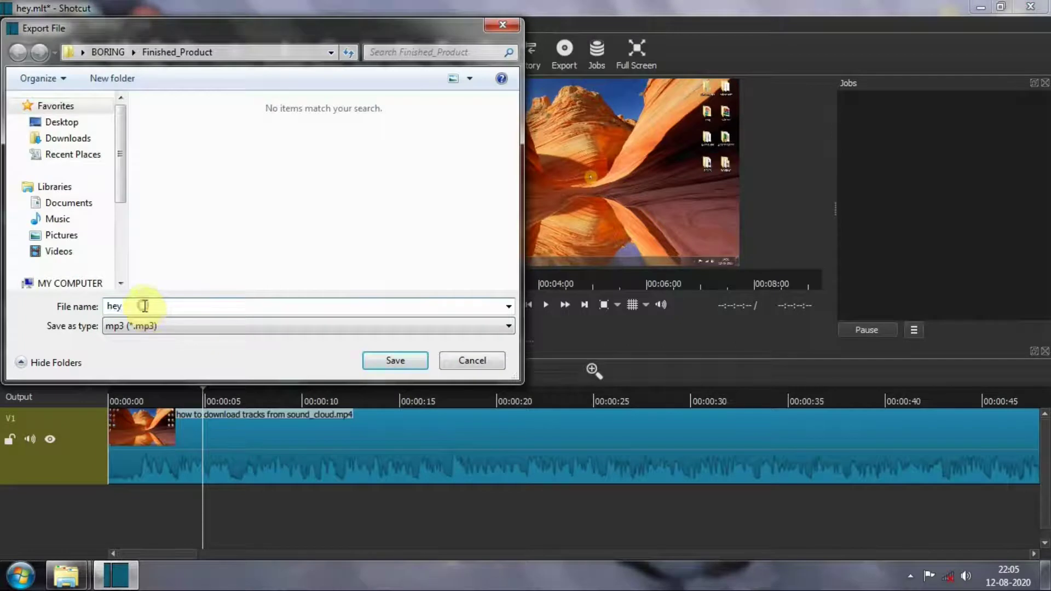
key("BackSpace")
key("BackSpace")
key("BackSpace")
type("unclear audio.mp3")
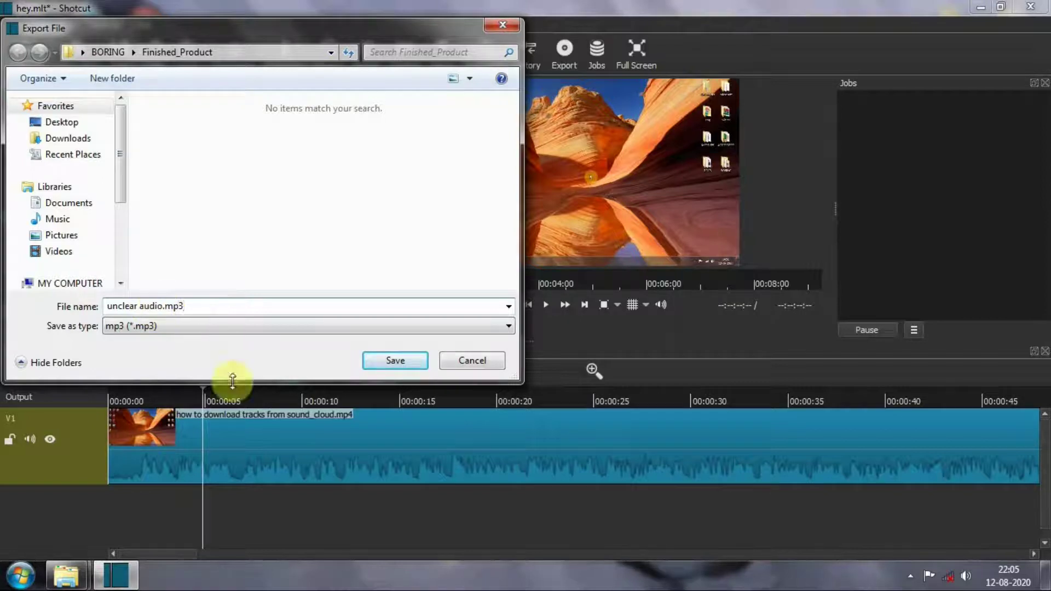
left_click(384, 355)
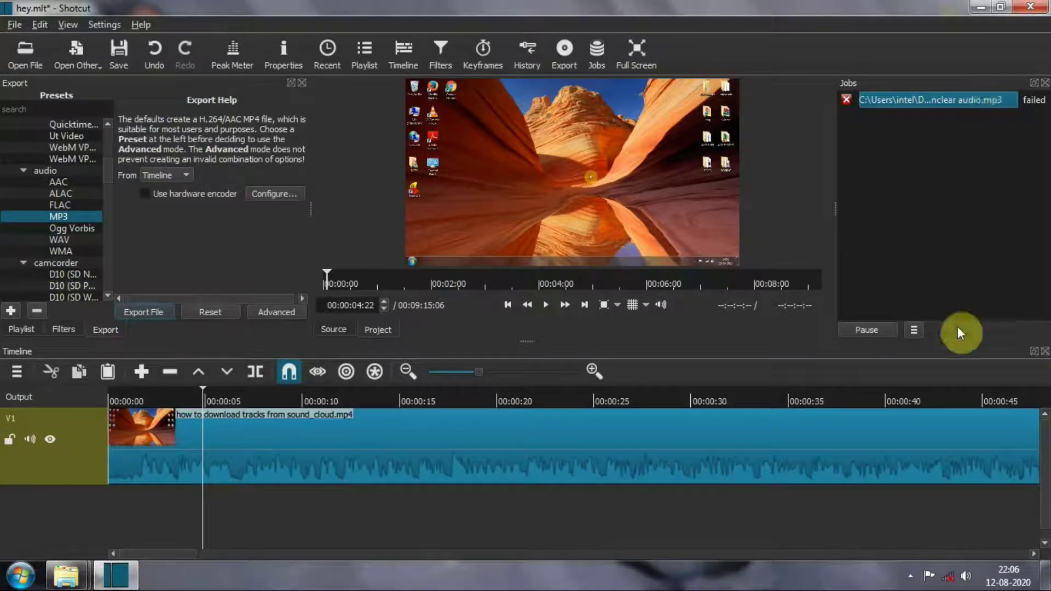
left_click(910, 576)
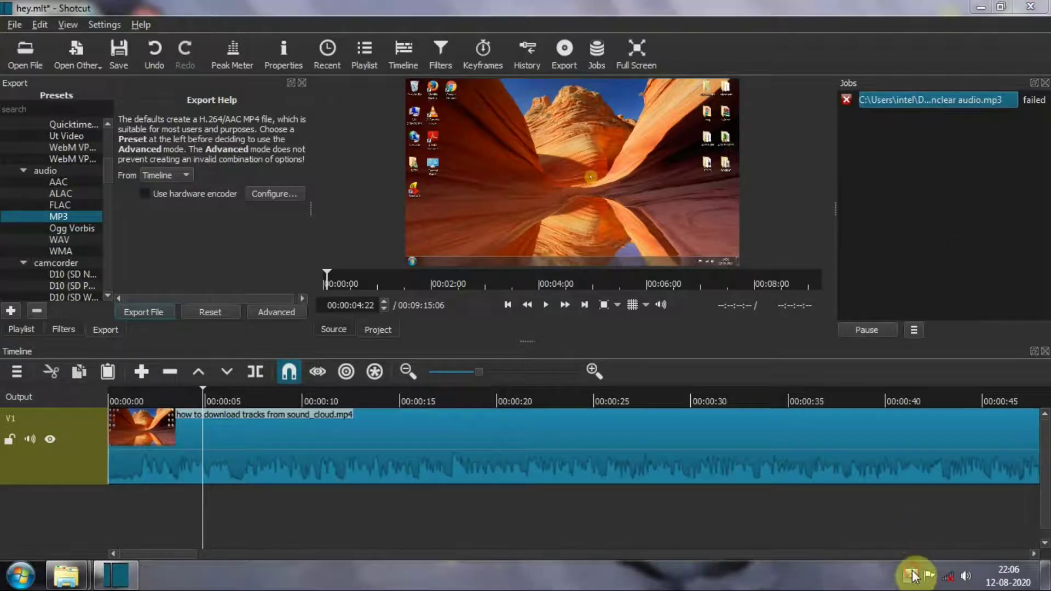
left_click(948, 203)
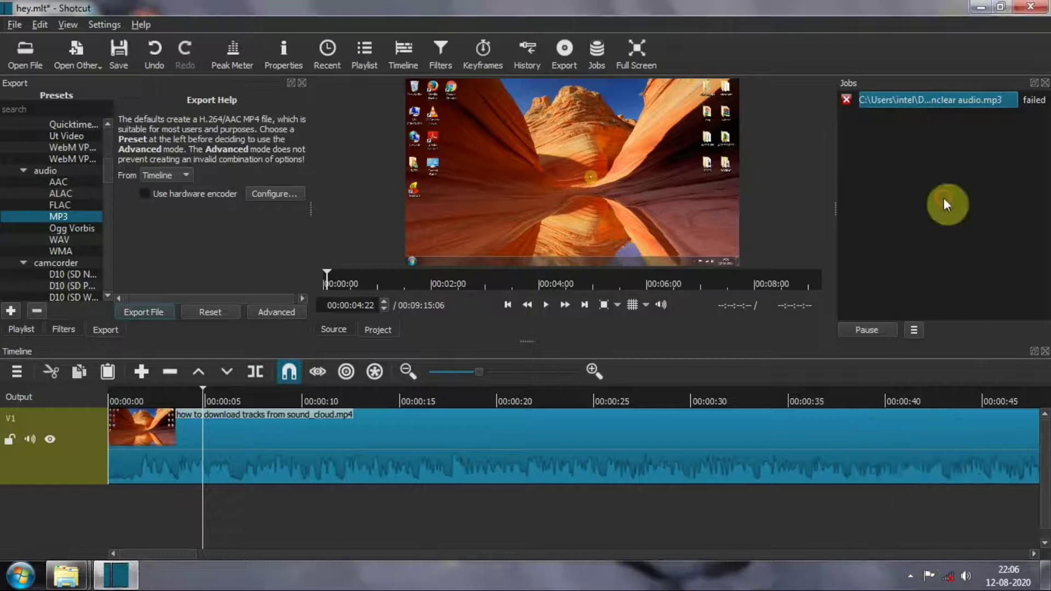
Delete the sound cloud_clear WAV file from the audios folder inside MESSUP!! on the desktop and close the folder
left_click(981, 6)
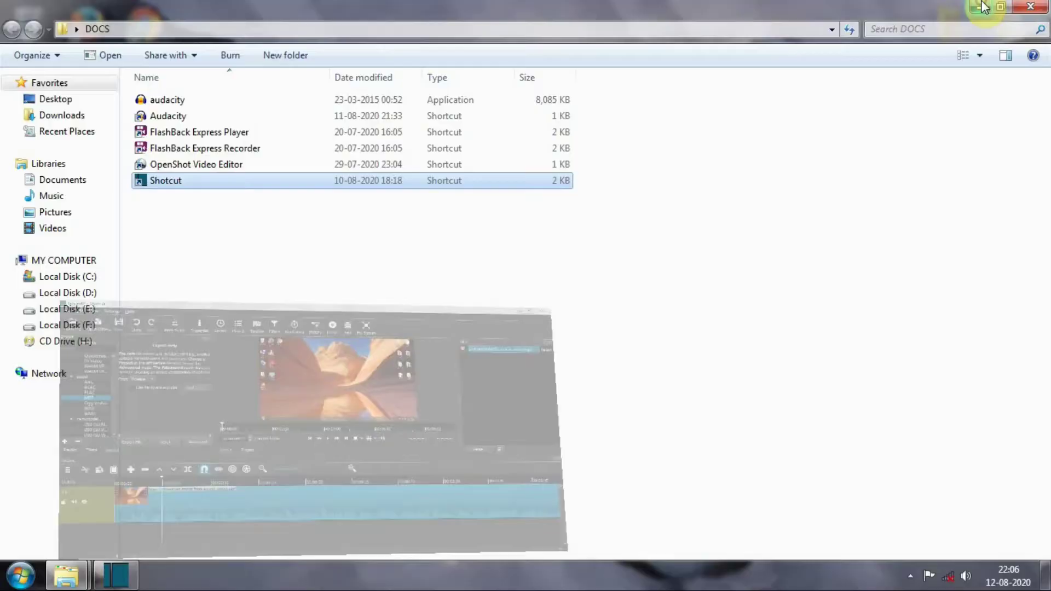
left_click(981, 7)
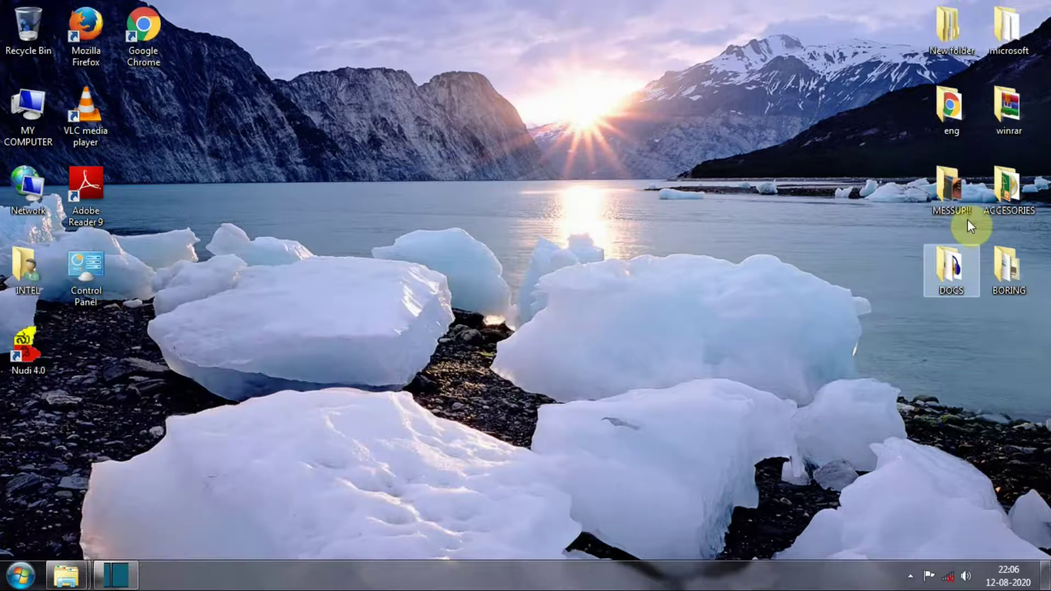
double_click(948, 188)
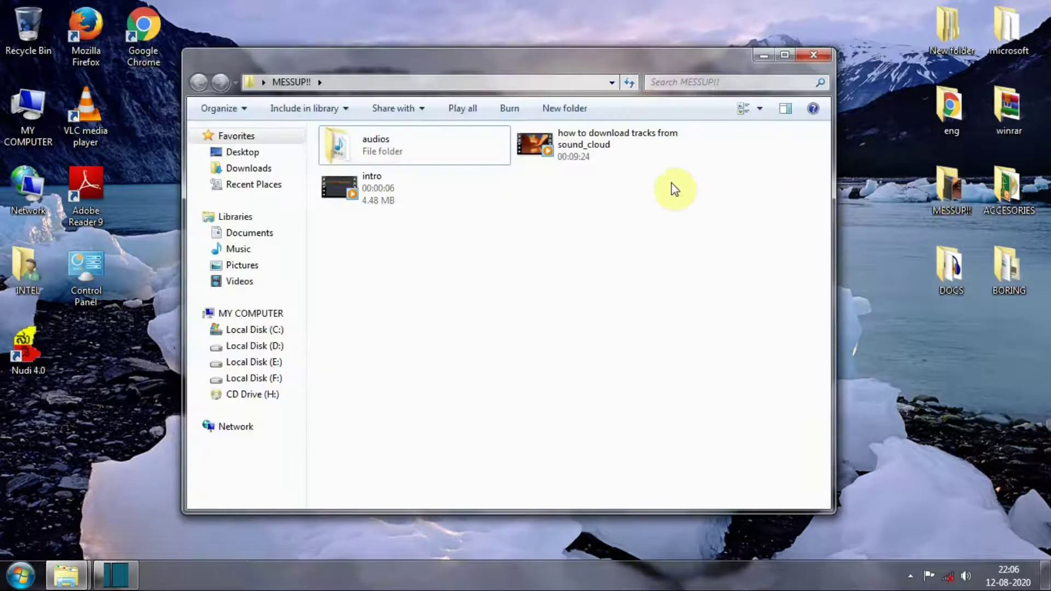
double_click(482, 150)
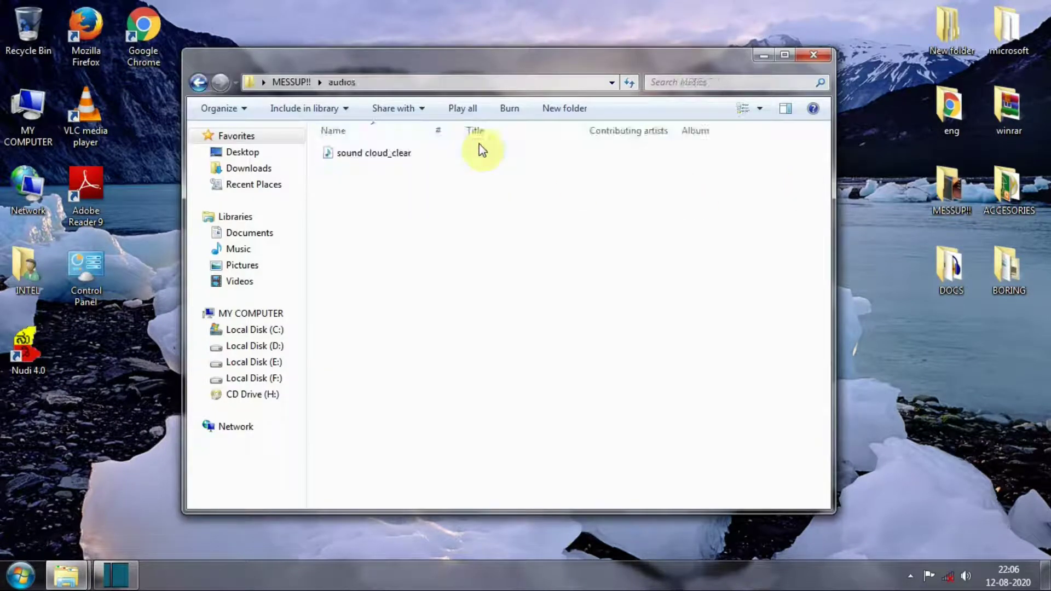
left_click(398, 155)
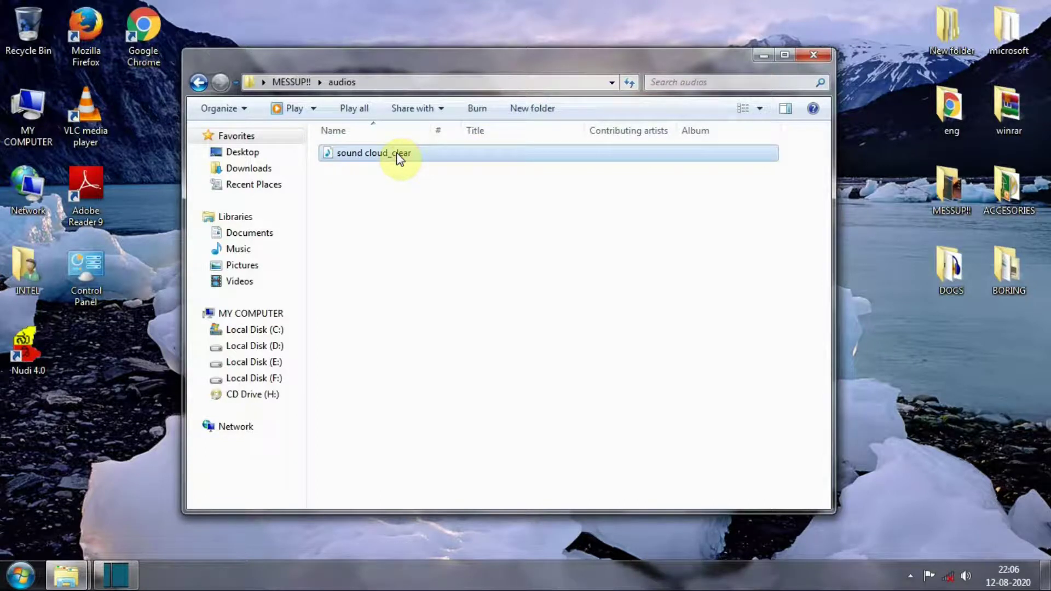
key("Delete")
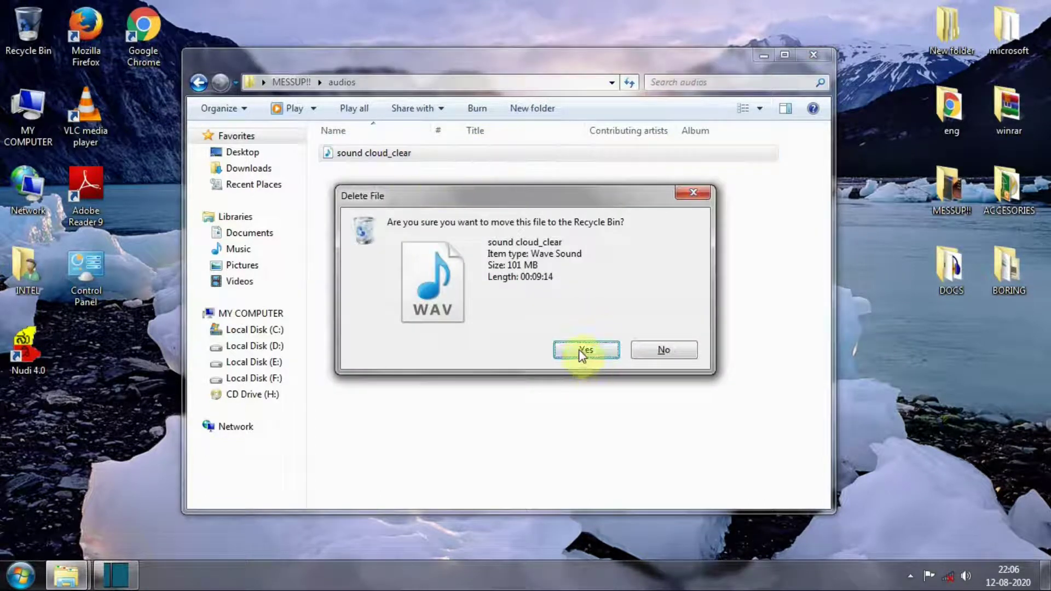
left_click(581, 351)
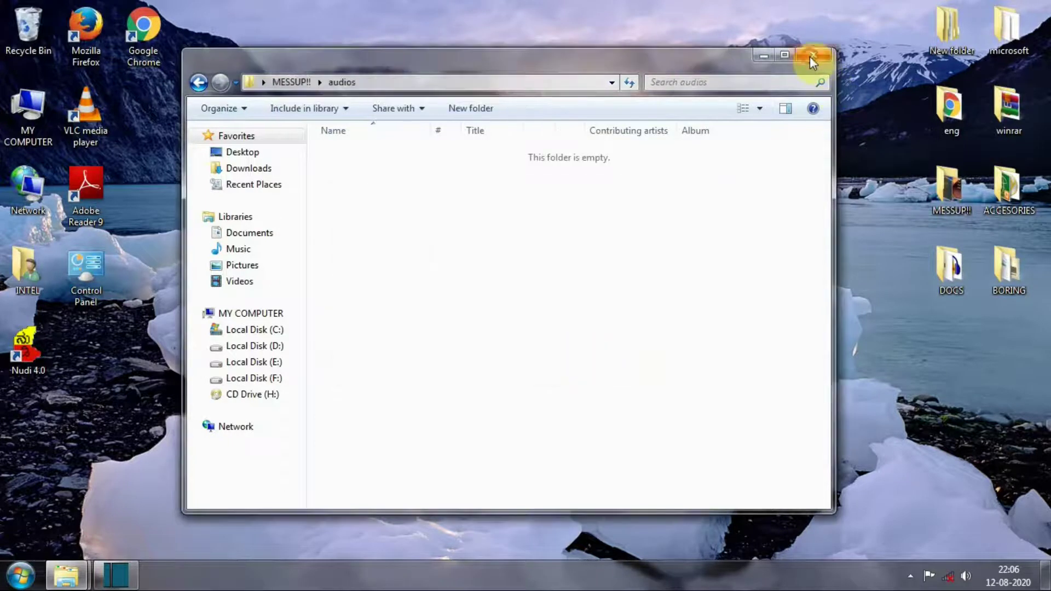
left_click(812, 55)
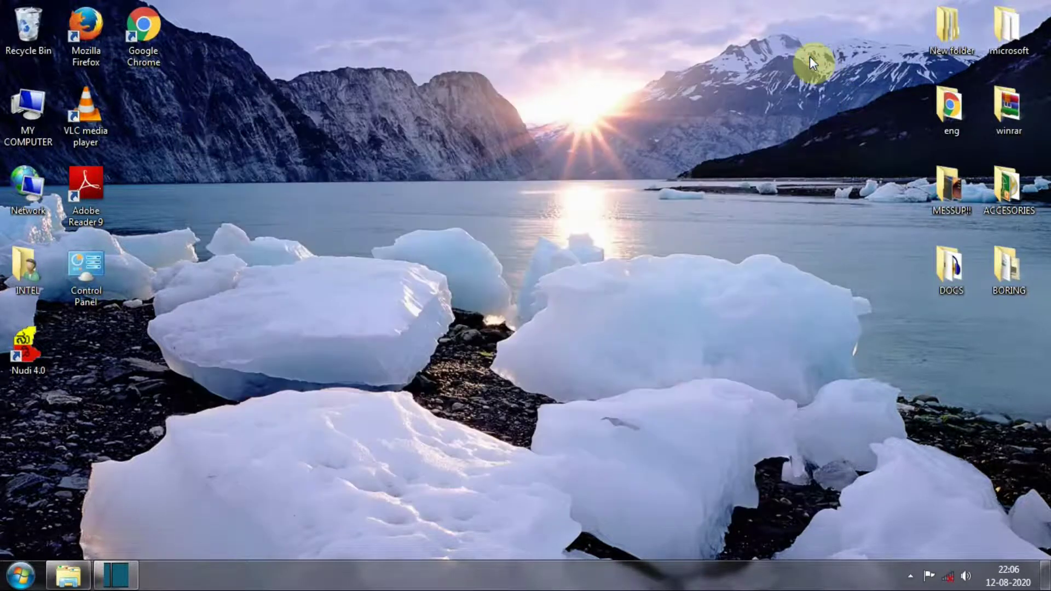
Switch back to Shotcut and open the unclear audio.mp3 export job's result in the player
left_click(122, 569)
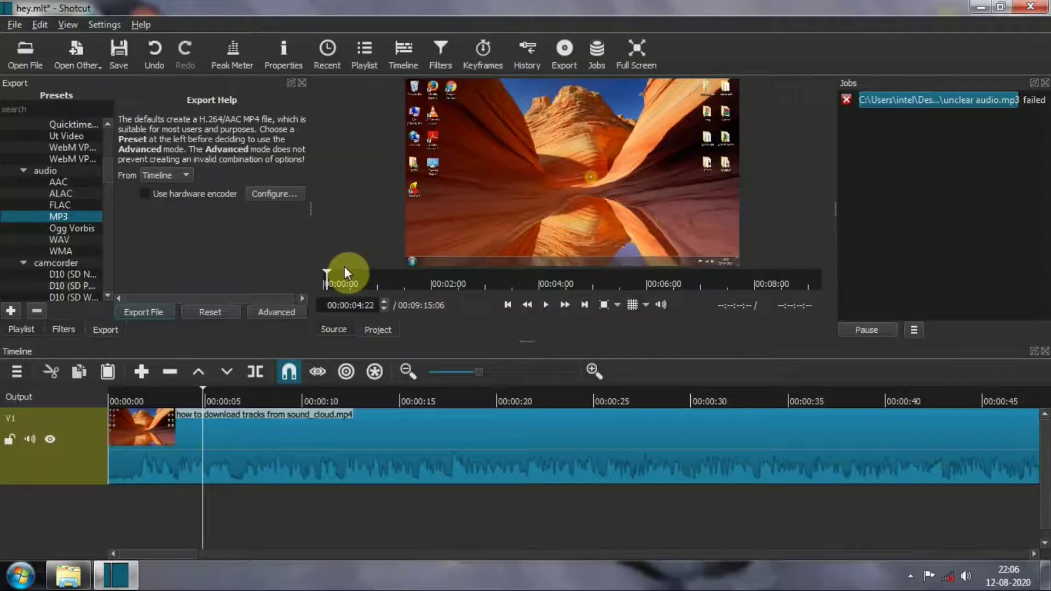
left_click(848, 98)
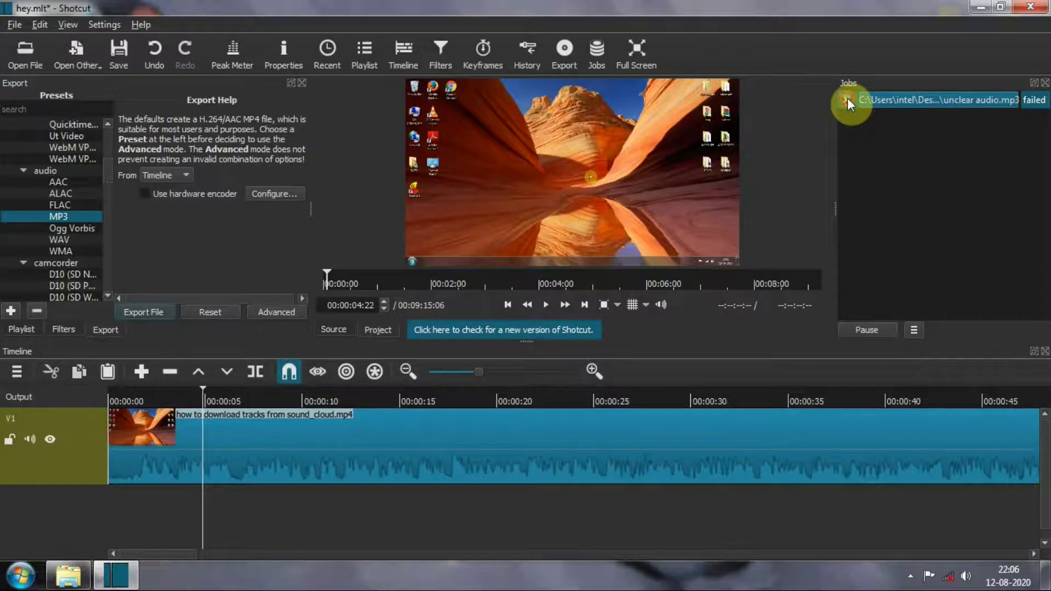
double_click(848, 98)
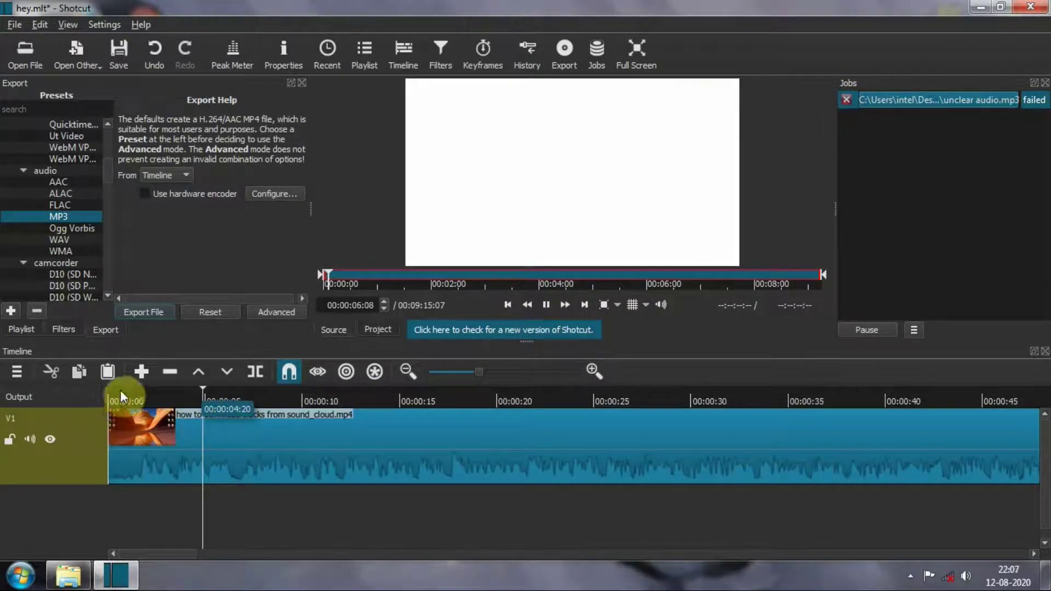
Return to the start of the timeline and play its opening second
left_click(199, 388)
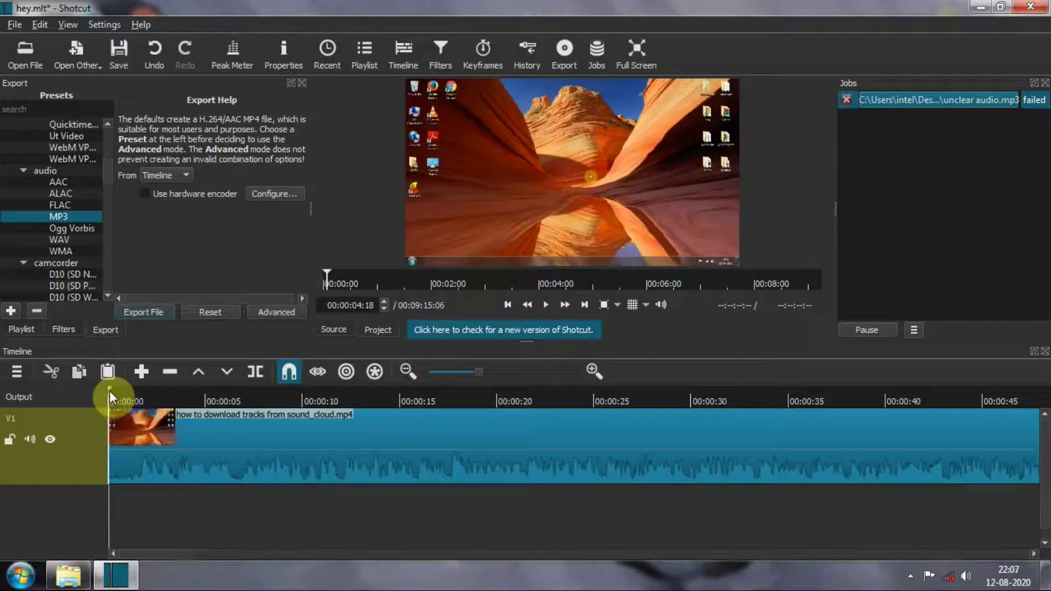
left_click(109, 391)
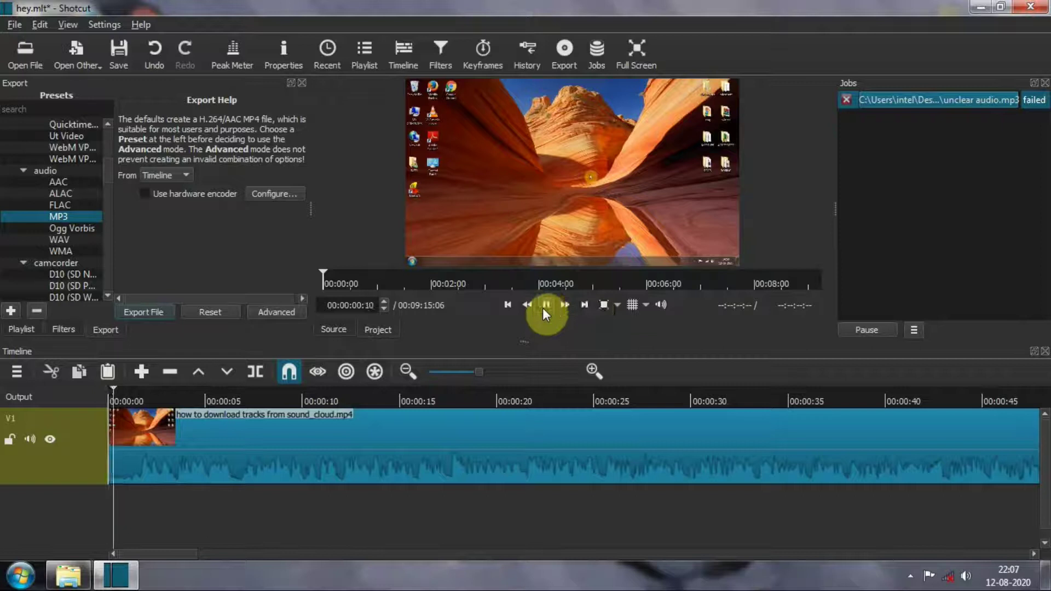
left_click(545, 306)
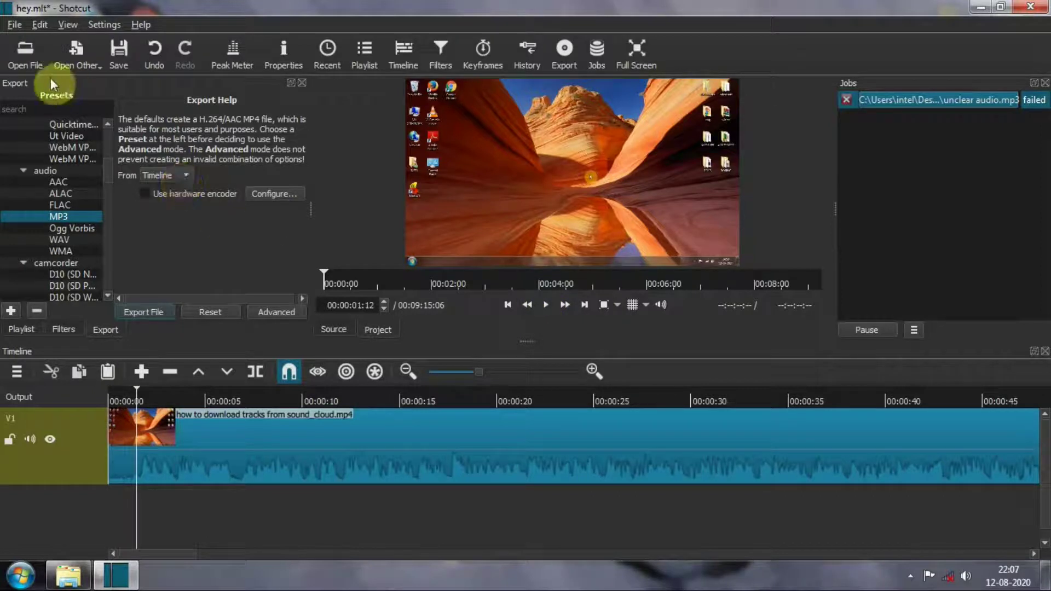
Look through the export presets and check the Finished_Product destination for the exported audio, leaving the export dialog without saving
scroll(106, 166, "up", 5)
scroll(106, 154, "down", 4)
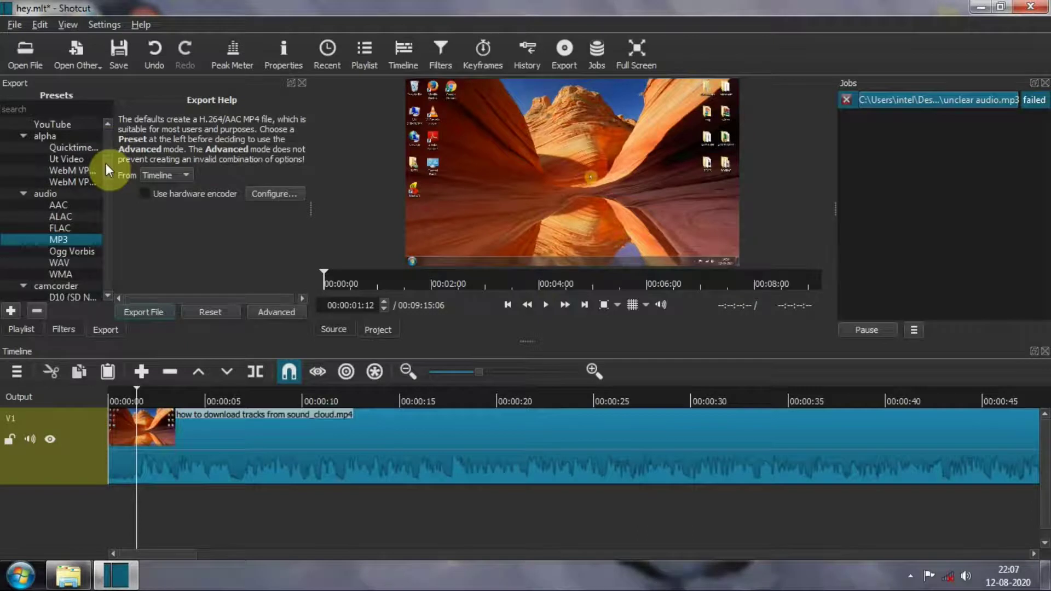
scroll(104, 137, "up", 5)
scroll(103, 126, "down", 2)
scroll(104, 127, "up", 3)
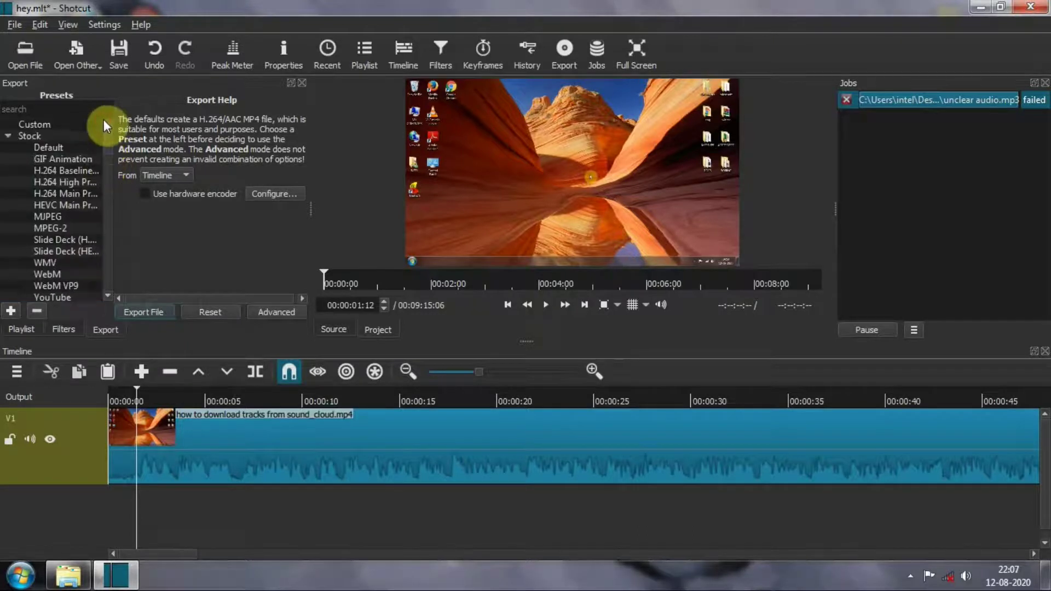
left_click(157, 311)
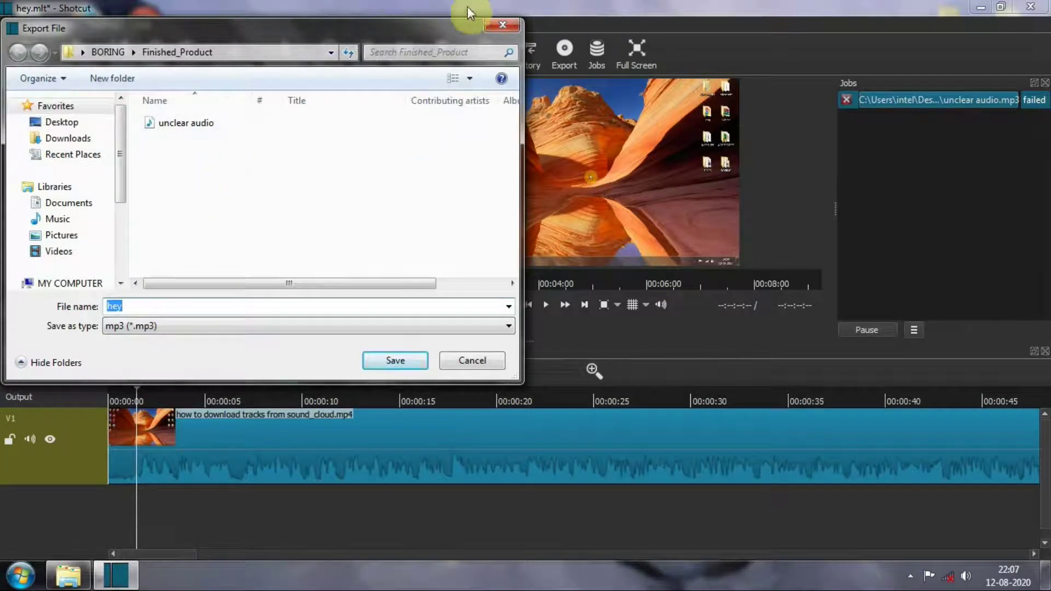
left_click(500, 24)
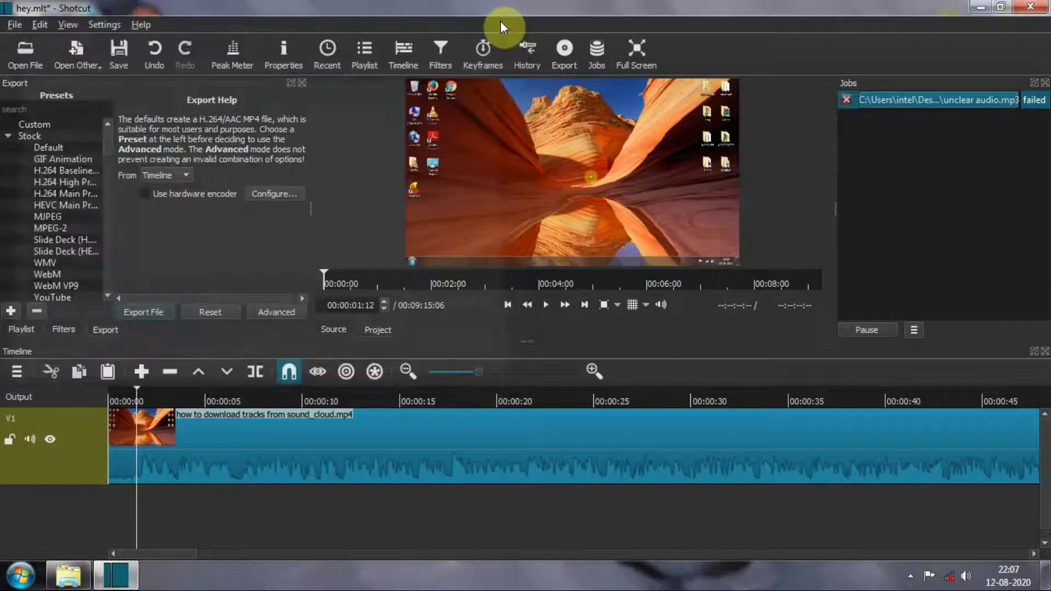
Play the exported unclear audio MP3 from the Finished_Product folder inside BORING, and close the player and folder
left_click(981, 7)
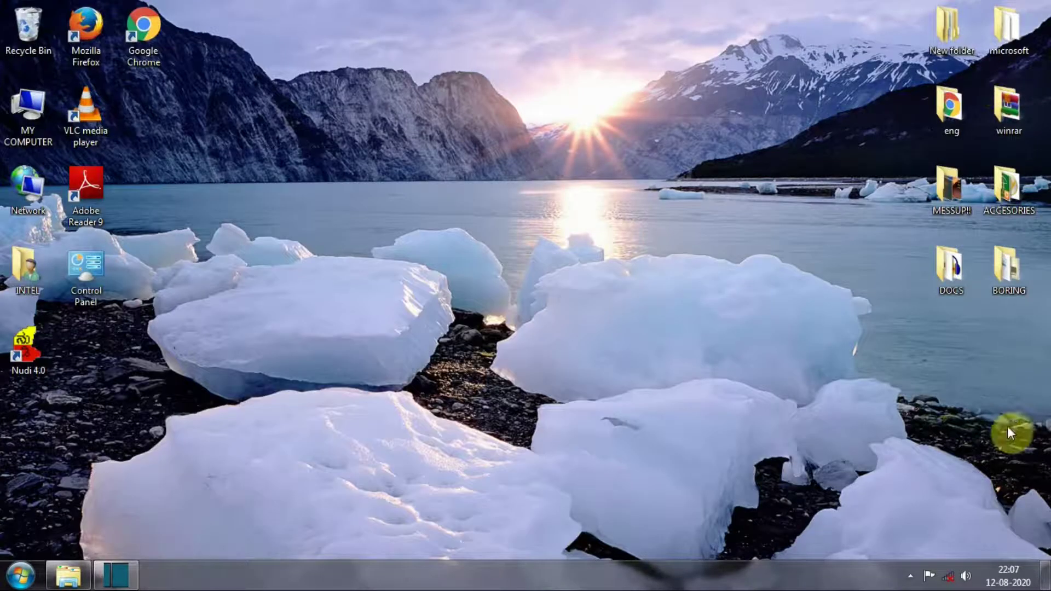
double_click(1009, 288)
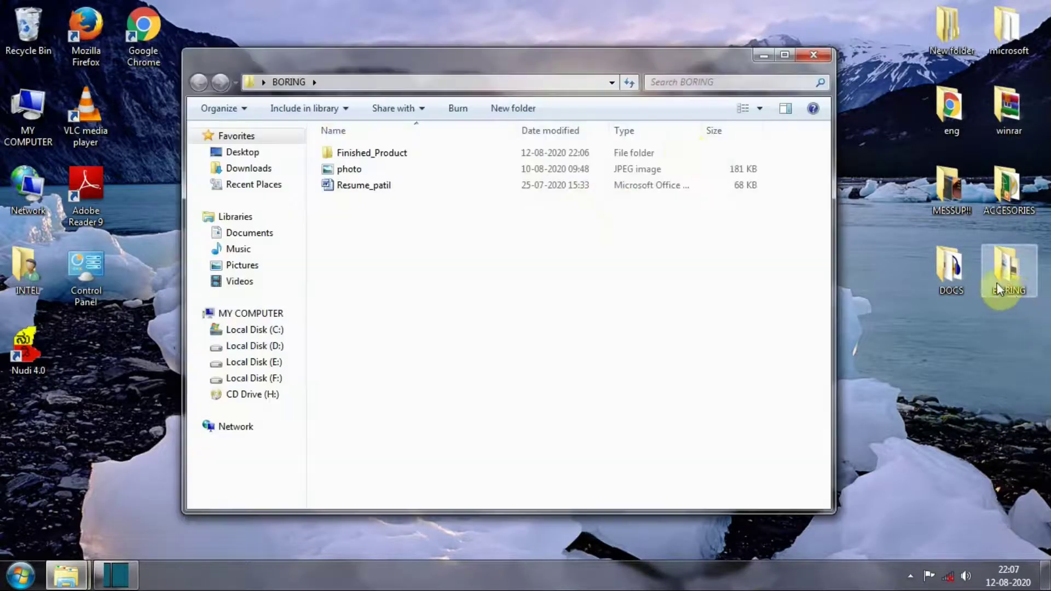
double_click(411, 153)
left_click(370, 244)
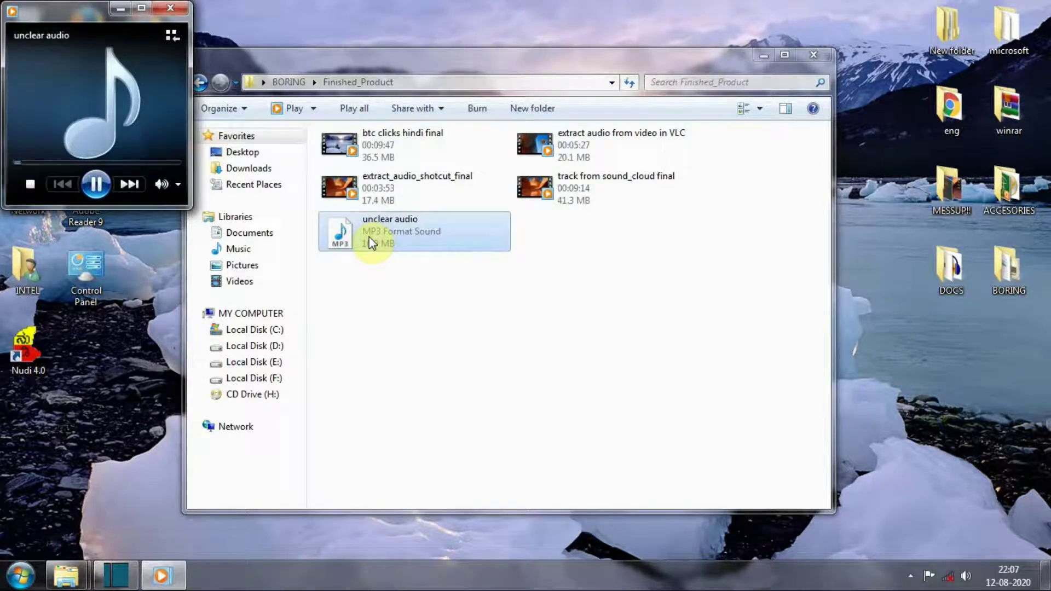
left_click(171, 9)
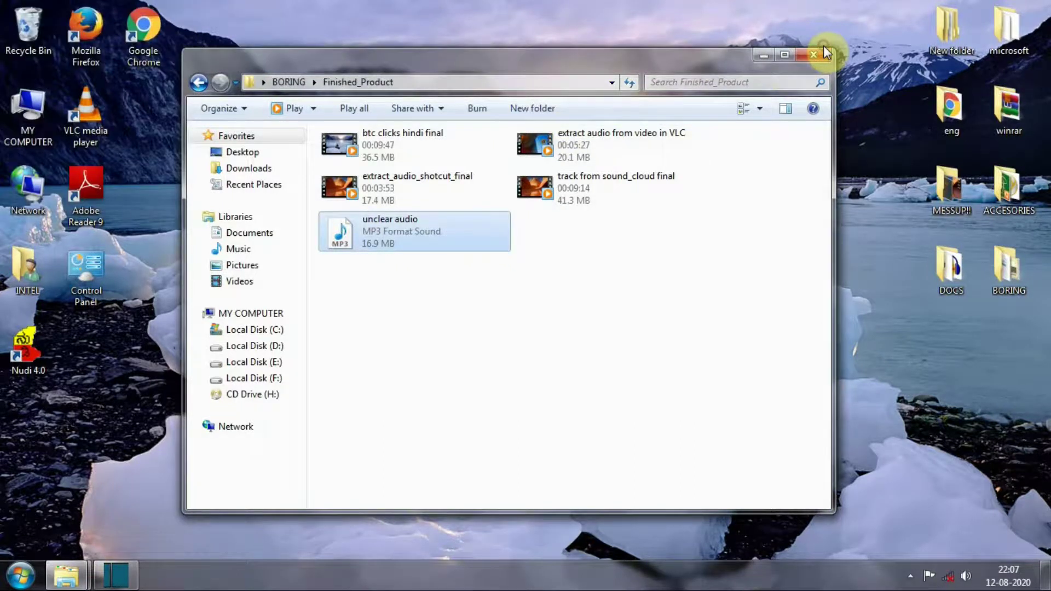
left_click(820, 50)
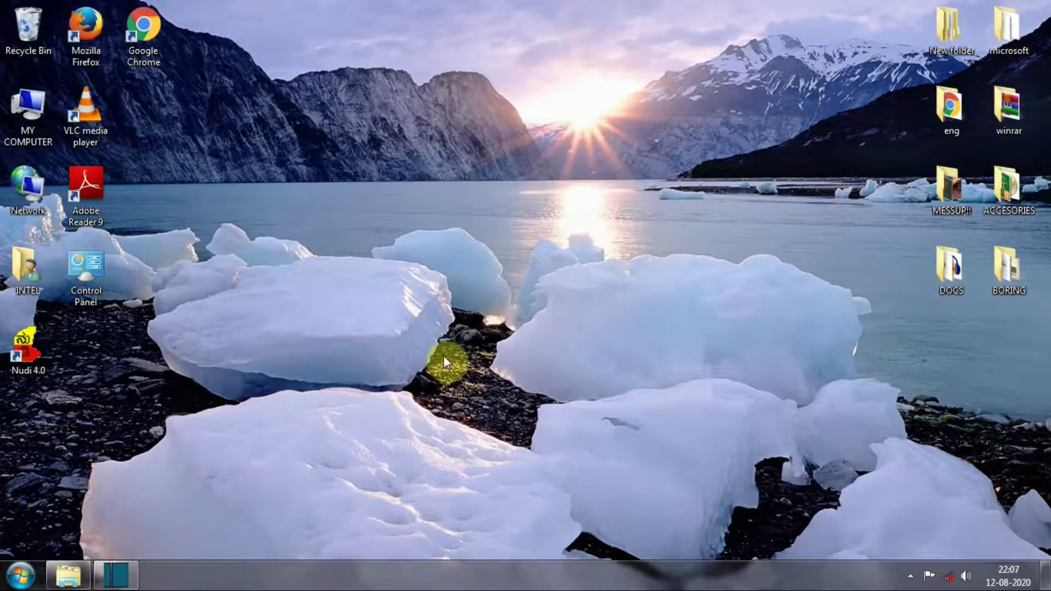
left_click(116, 575)
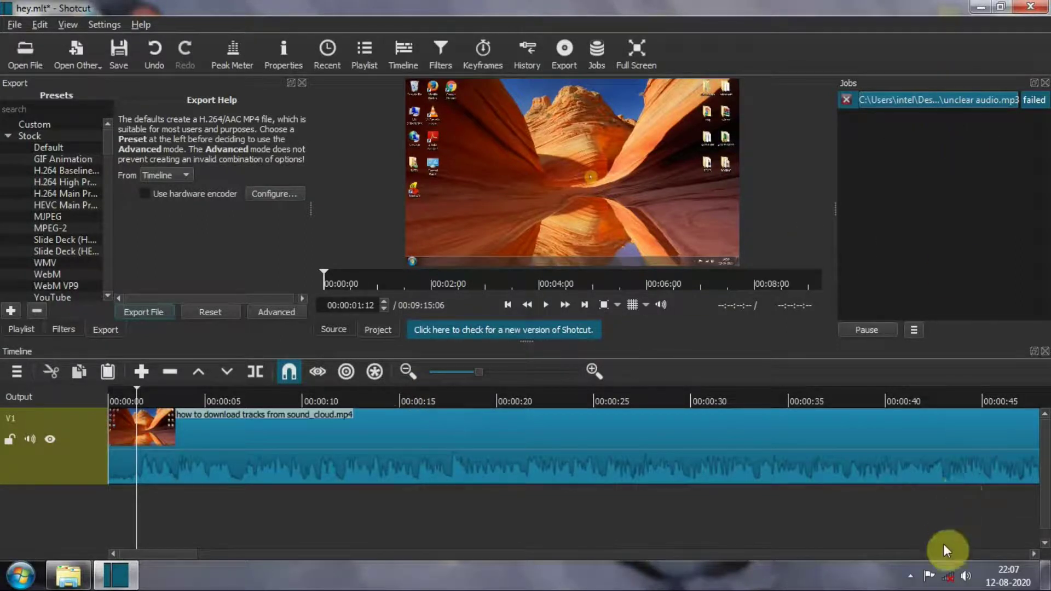
left_click(910, 576)
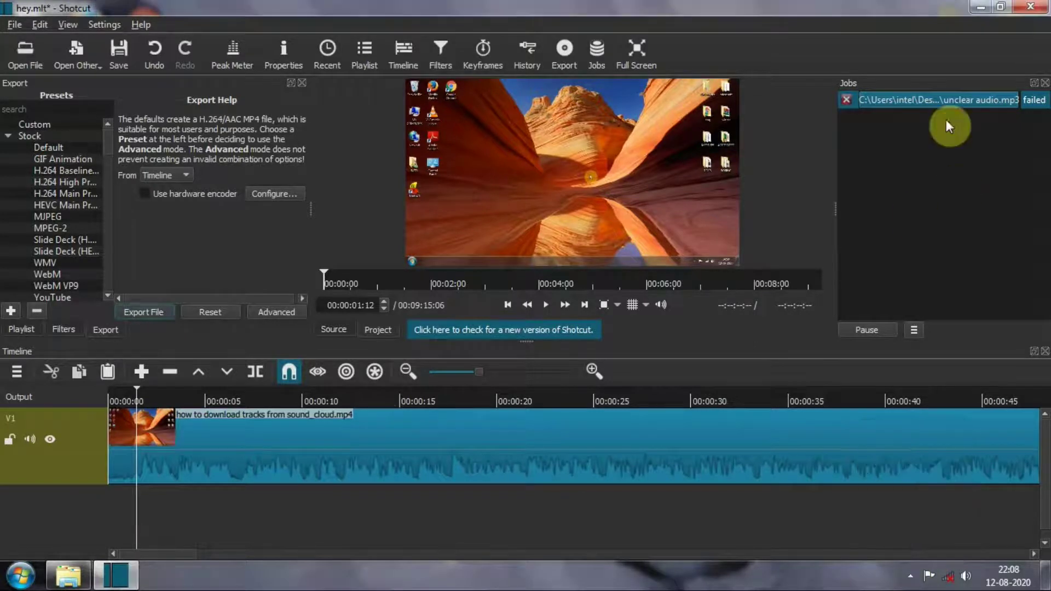
left_click(978, 4)
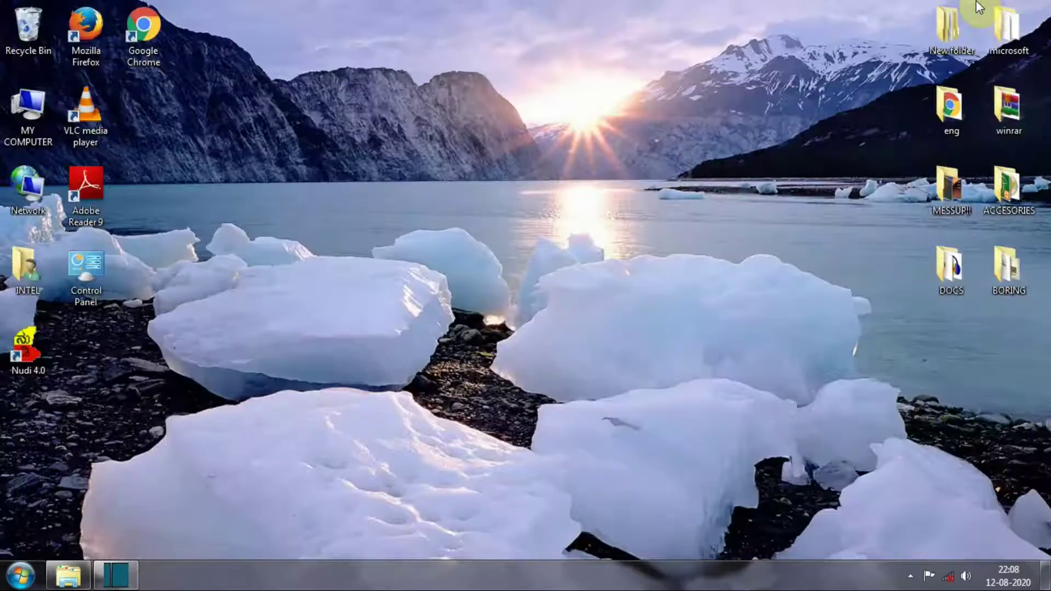
Check the unclear audio MP3 in the Finished_Product folder inside BORING, and minimize the folder window
double_click(1019, 260)
double_click(482, 152)
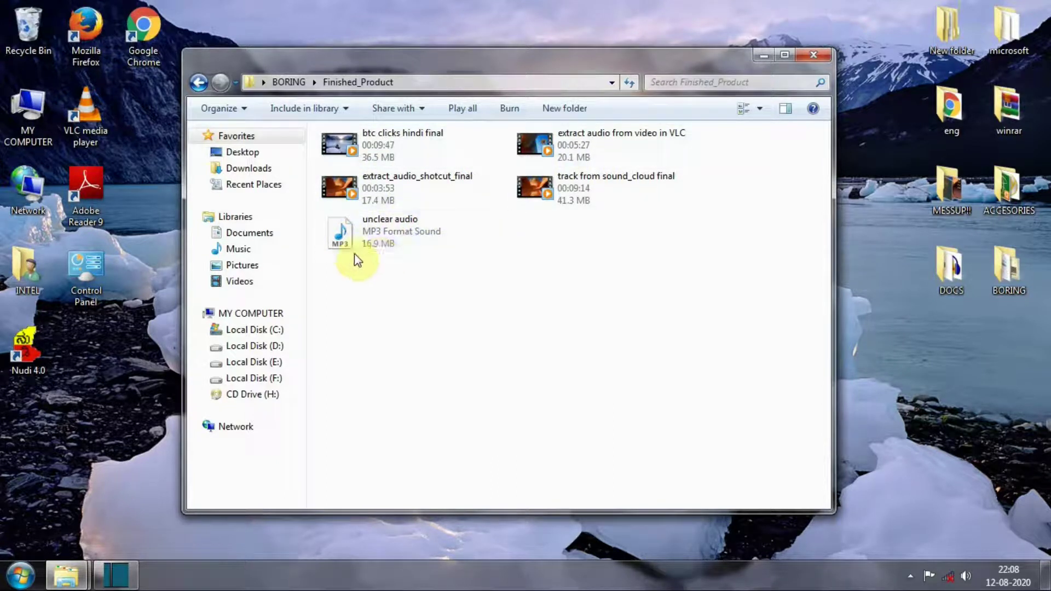
left_click(764, 55)
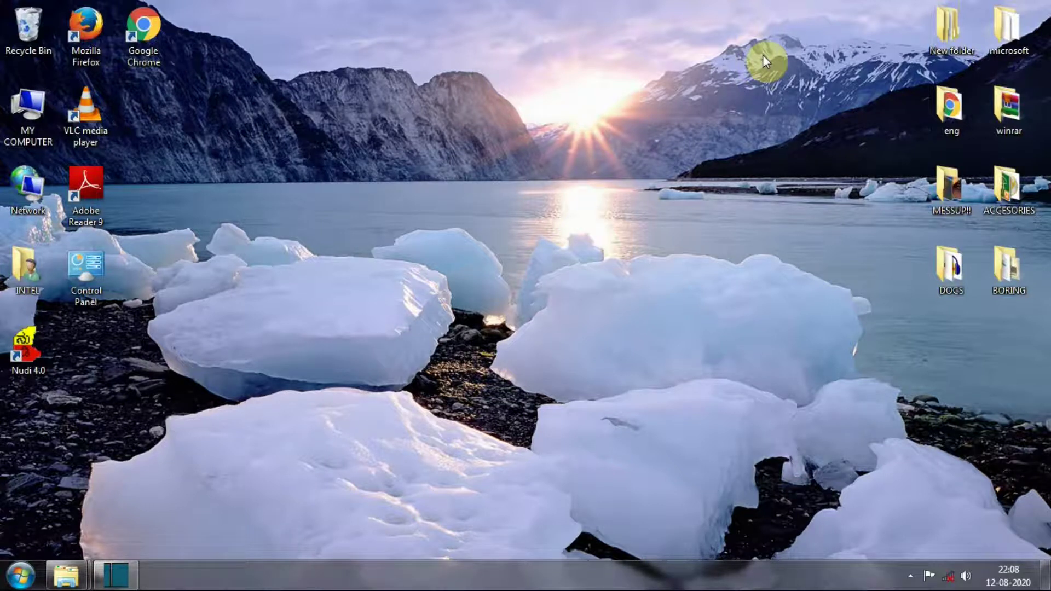
Open the DOCS folder on the desktop, maximize its window, and launch Audacity from it
double_click(949, 271)
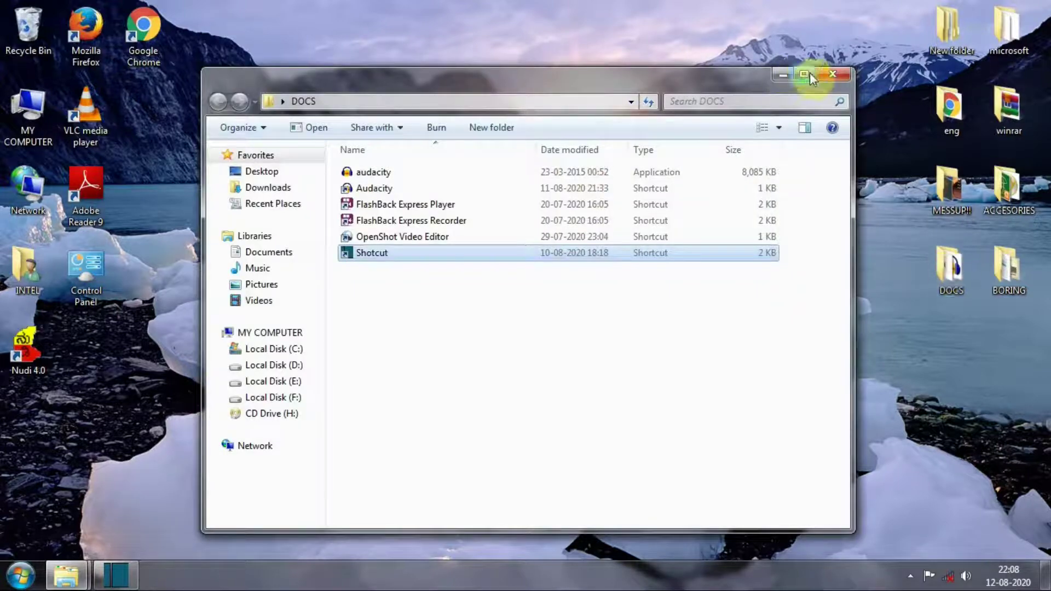
left_click(804, 74)
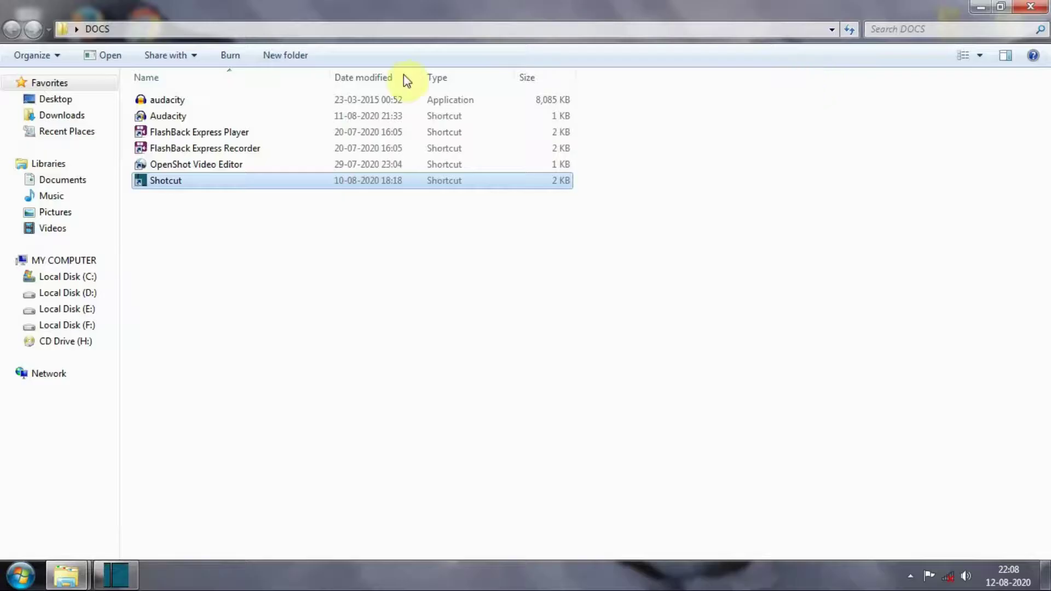
double_click(192, 118)
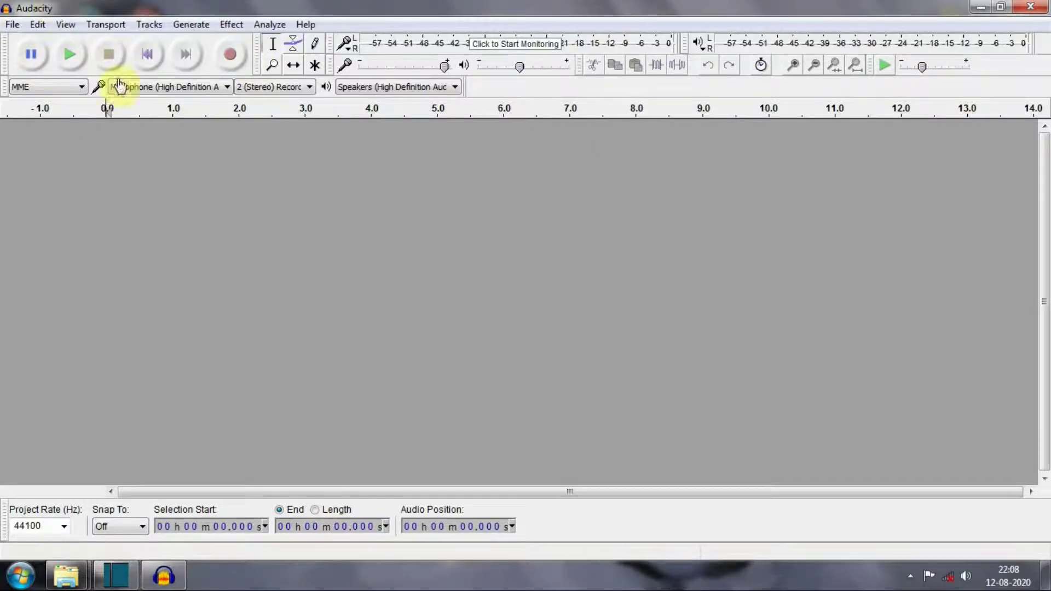
Import the unclear audio MP3 from the Finished_Product folder as an audio track
left_click(12, 24)
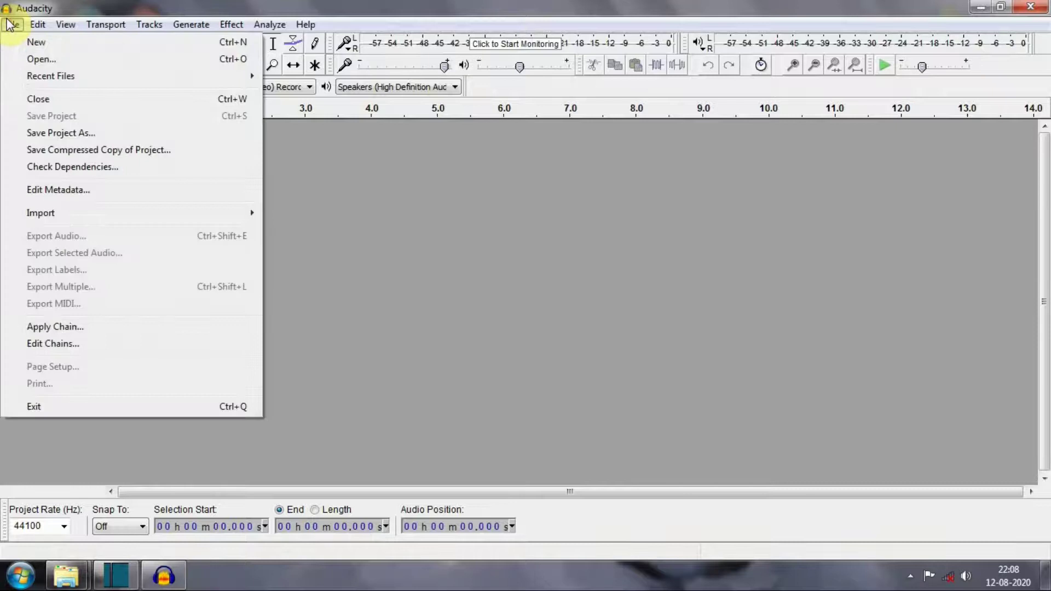
mouse_move(120, 212)
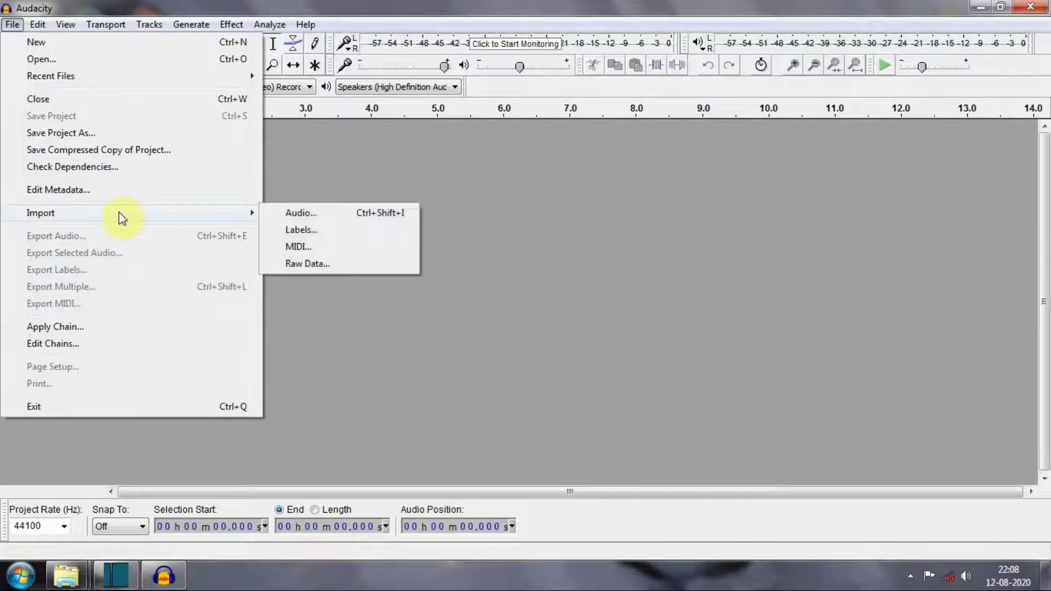
left_click(313, 214)
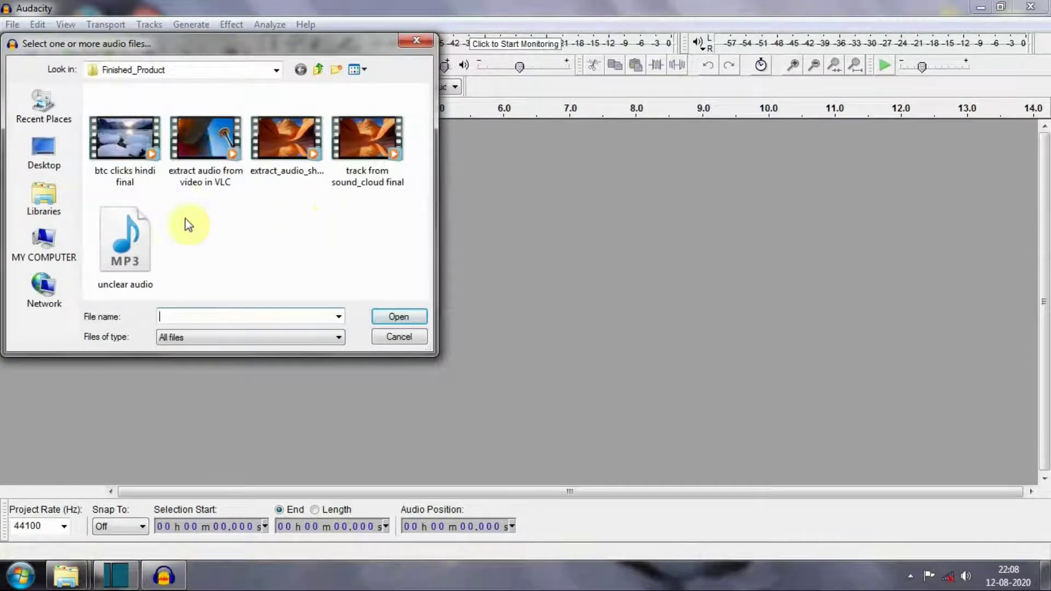
left_click(132, 244)
left_click(399, 315)
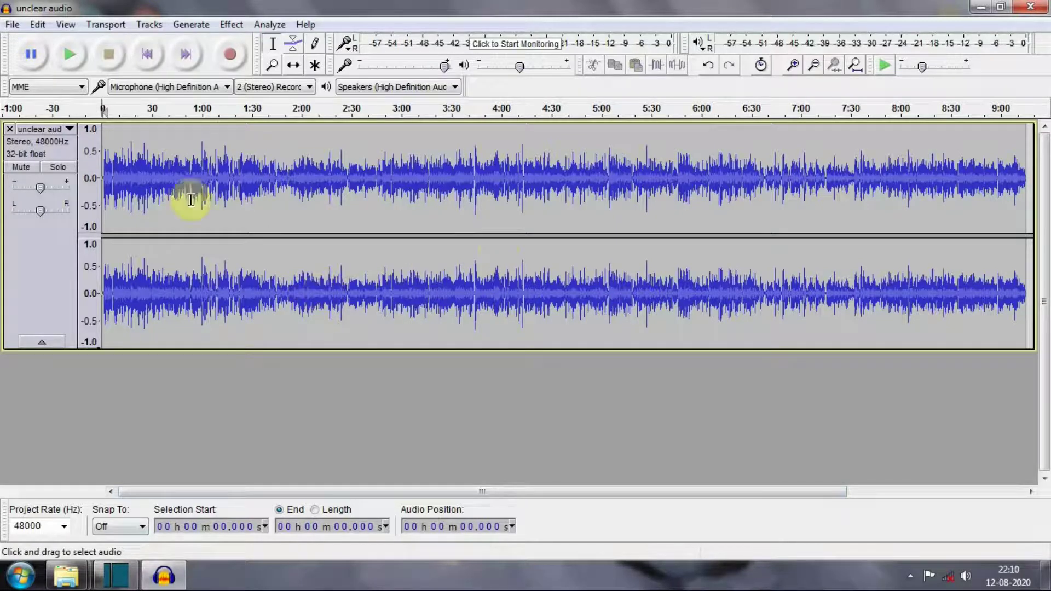
left_click(118, 175)
left_click_drag(115, 174, 97, 175)
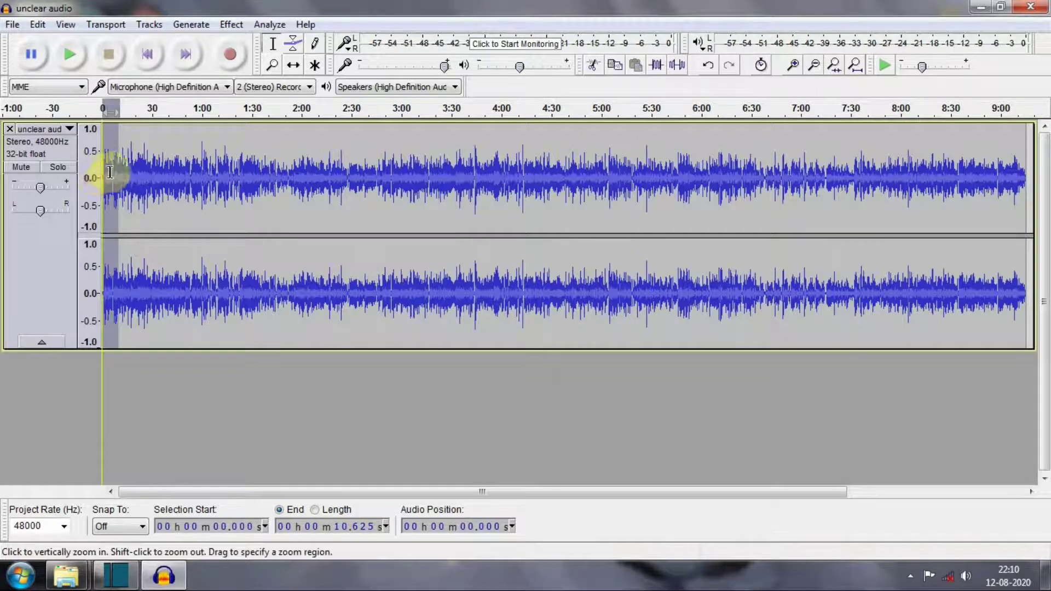
left_click(57, 24)
mouse_move(78, 28)
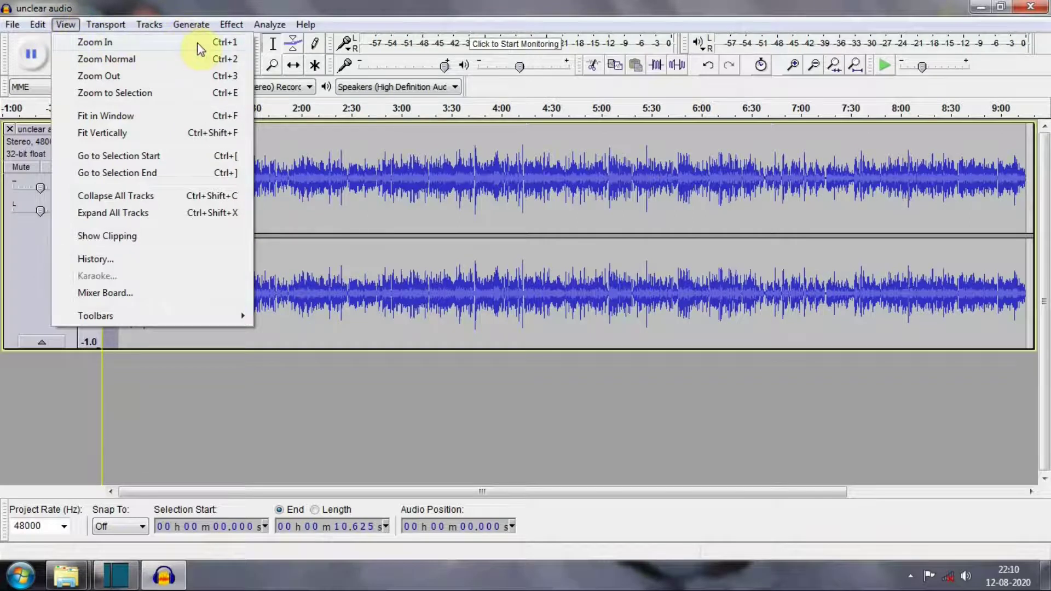
left_click(297, 193)
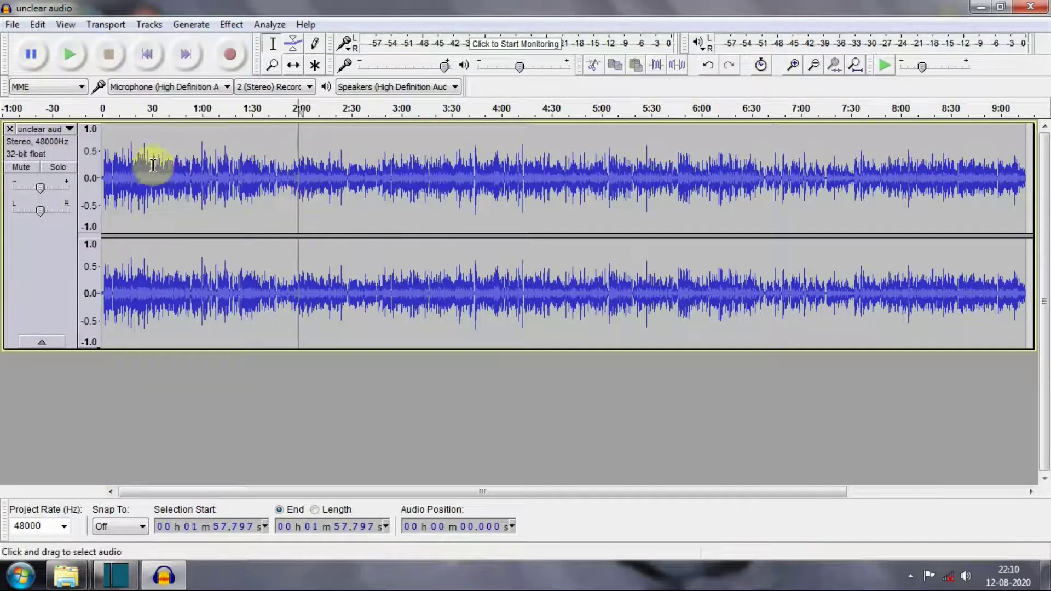
Select the track's opening 10.625 seconds and magnify the waveform until individual seconds are spread widely across the timeline
left_click_drag(120, 174, 96, 177)
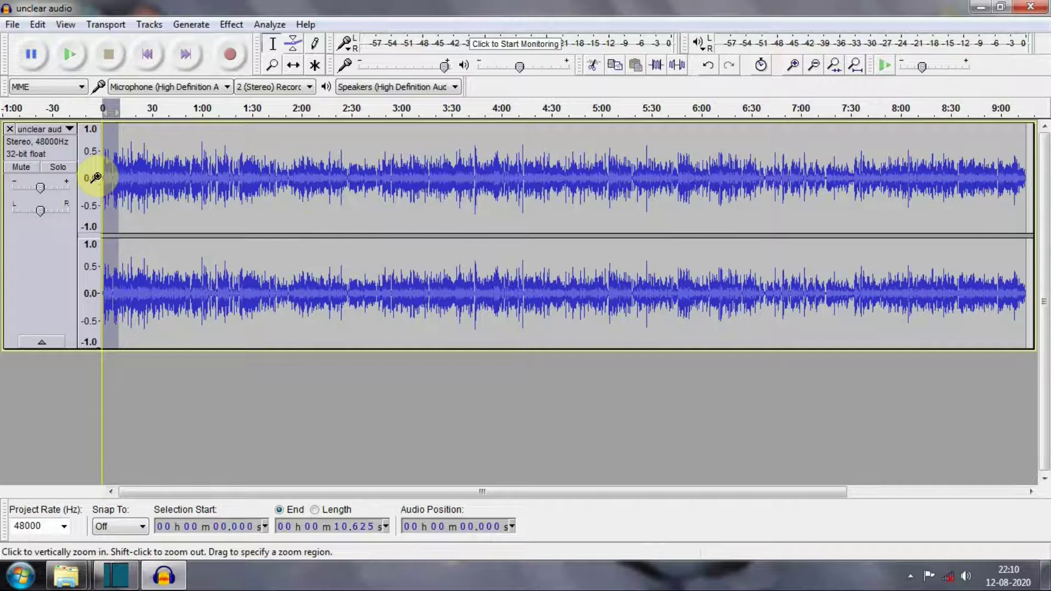
key("ctrl+1")
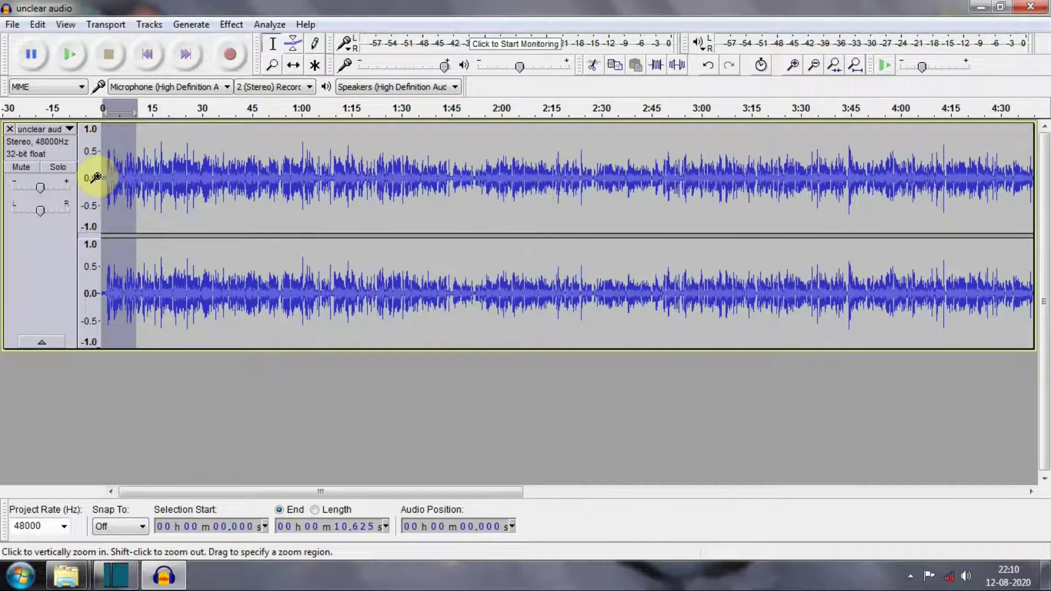
key("ctrl+1")
key("ctrl+1")
key("ctrl+1")
key("ctrl+1")
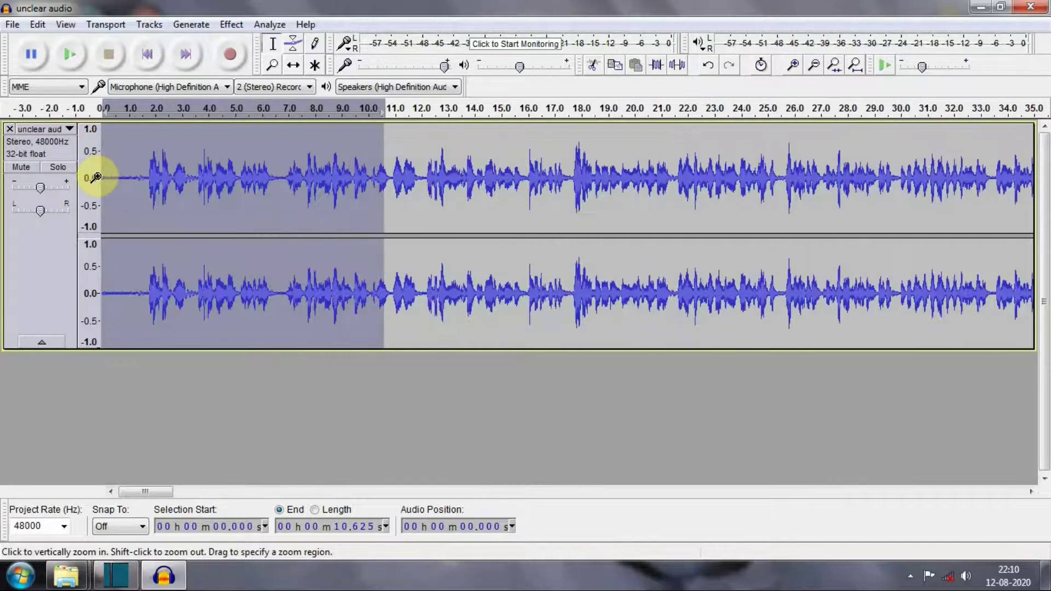
key("ctrl+1")
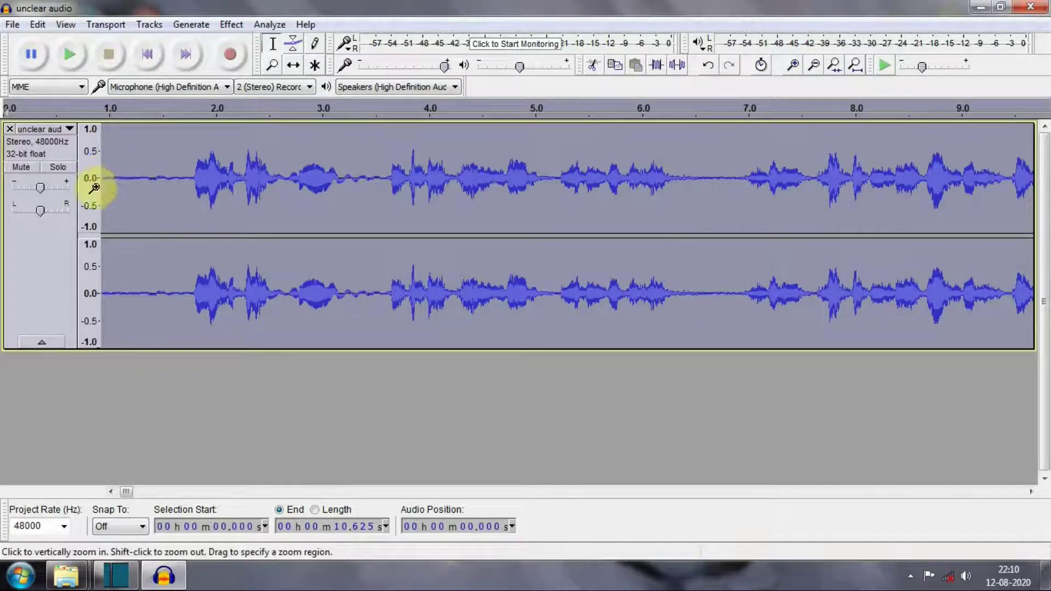
Play a short stretch of the track's quiet opening from about 0.93 seconds, and stop playback
left_click(106, 187)
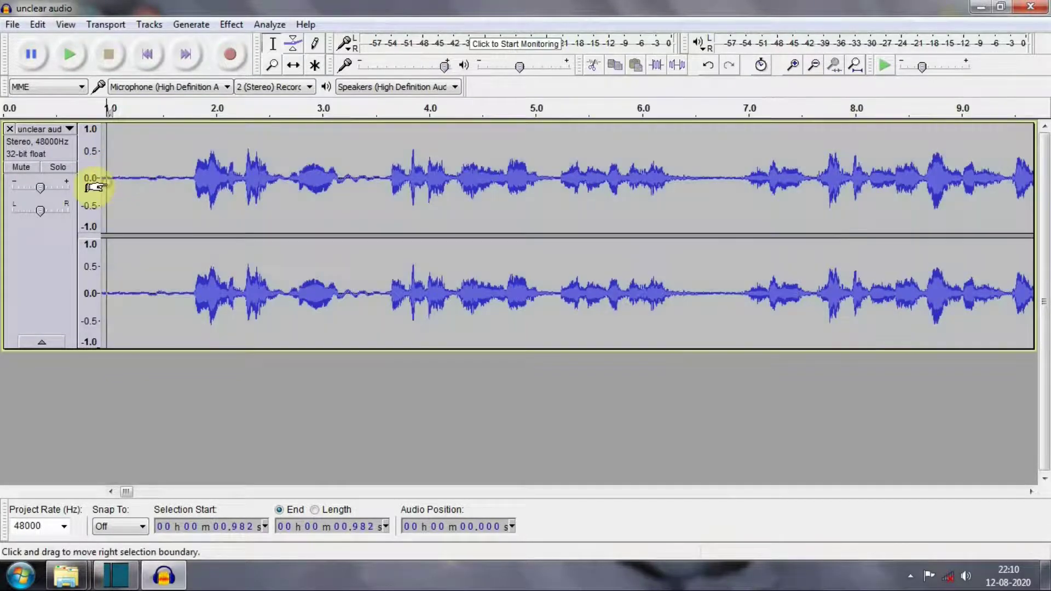
left_click(70, 24)
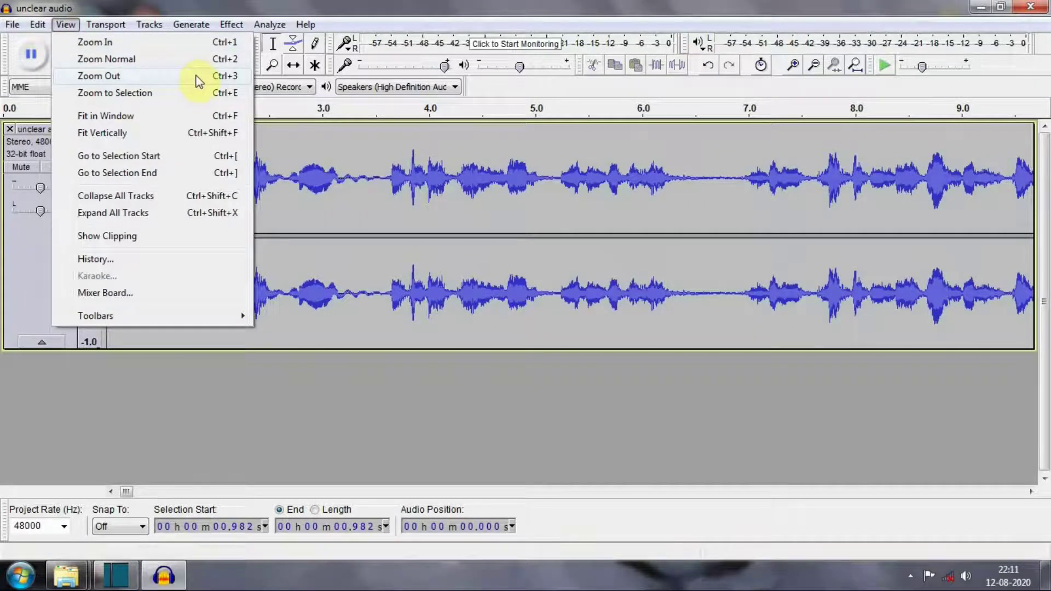
left_click(300, 219)
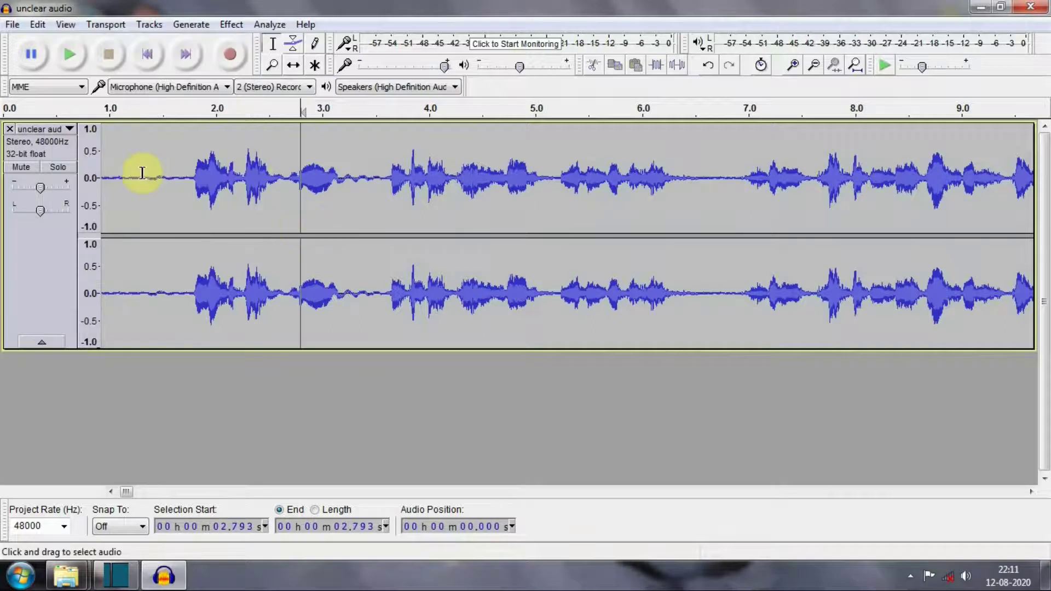
left_click(107, 178)
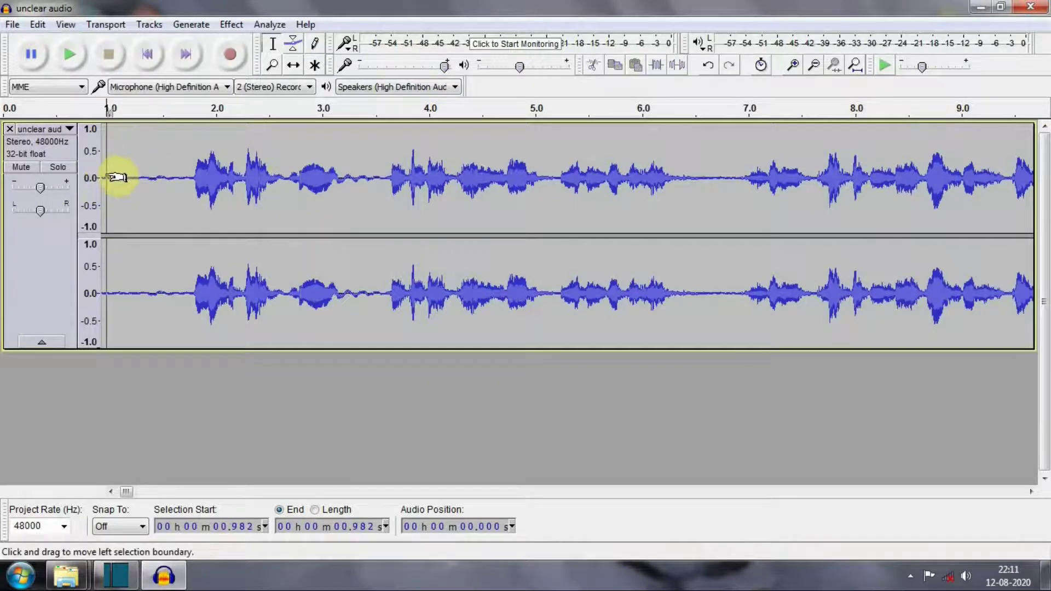
left_click(101, 177)
key("space")
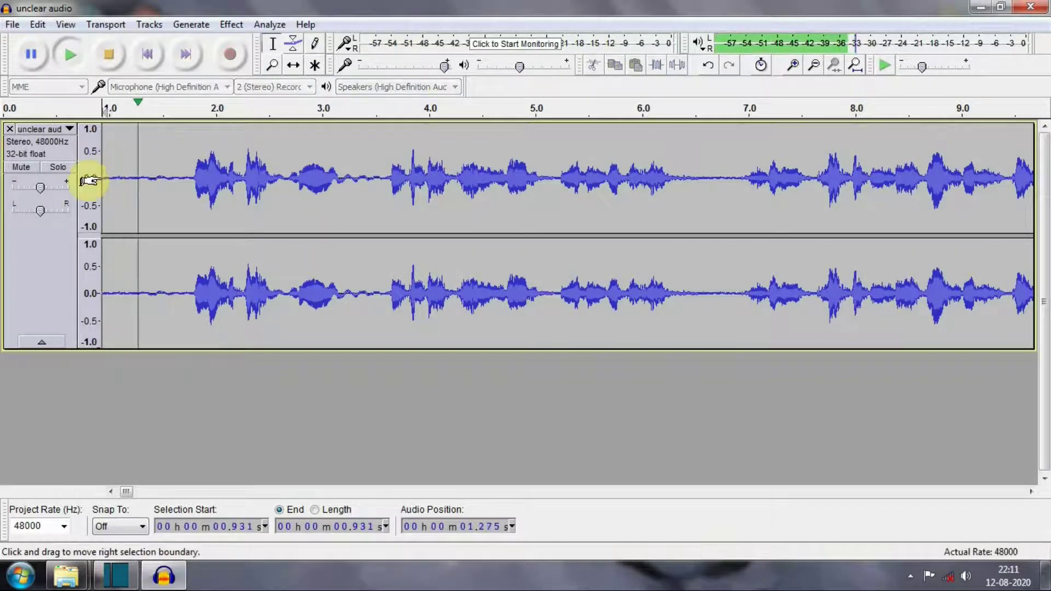
key("space")
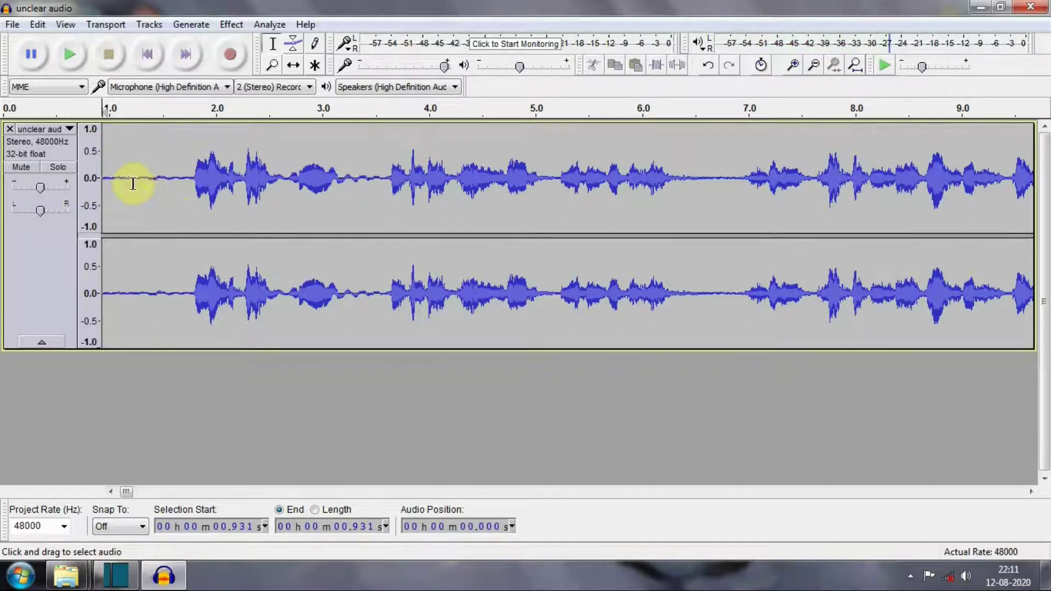
Select the quiet opening from 0 to about 1.77 seconds and capture it as the noise profile in Noise Reduction
left_click(190, 178)
left_click_drag(171, 179, 88, 181)
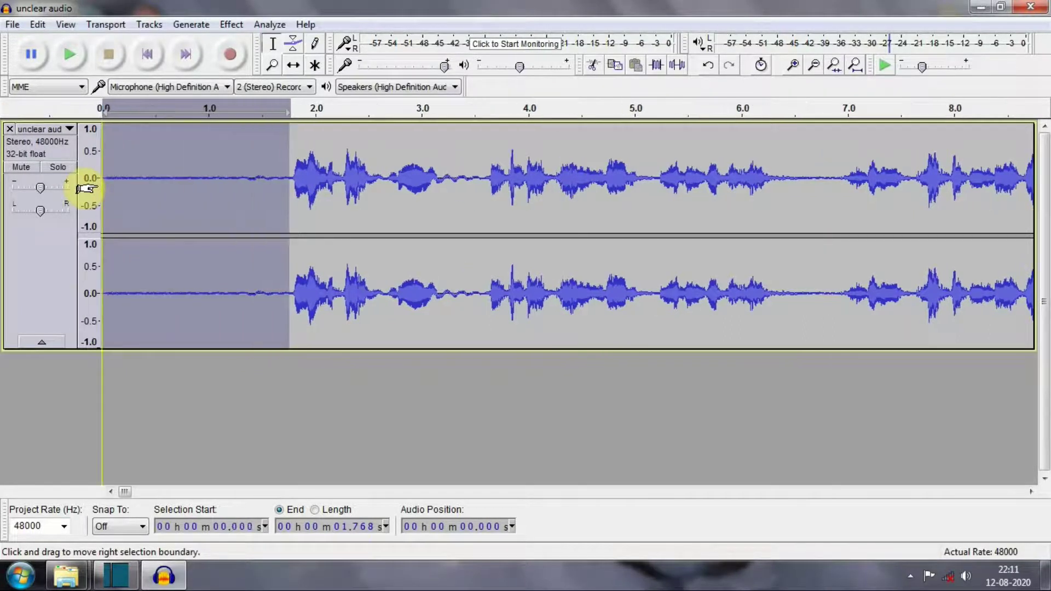
left_click(89, 181)
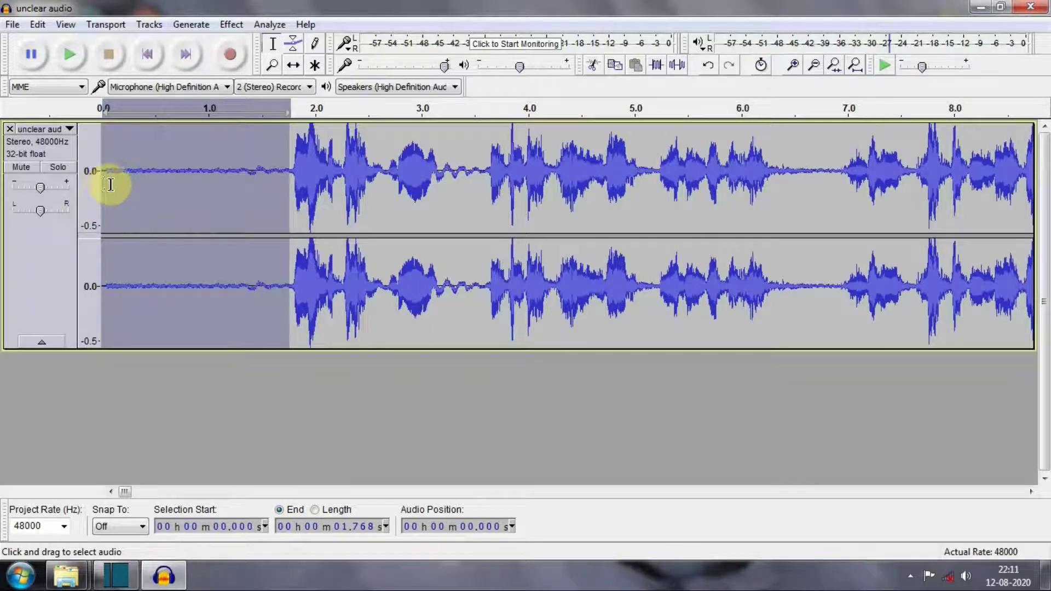
left_click(231, 24)
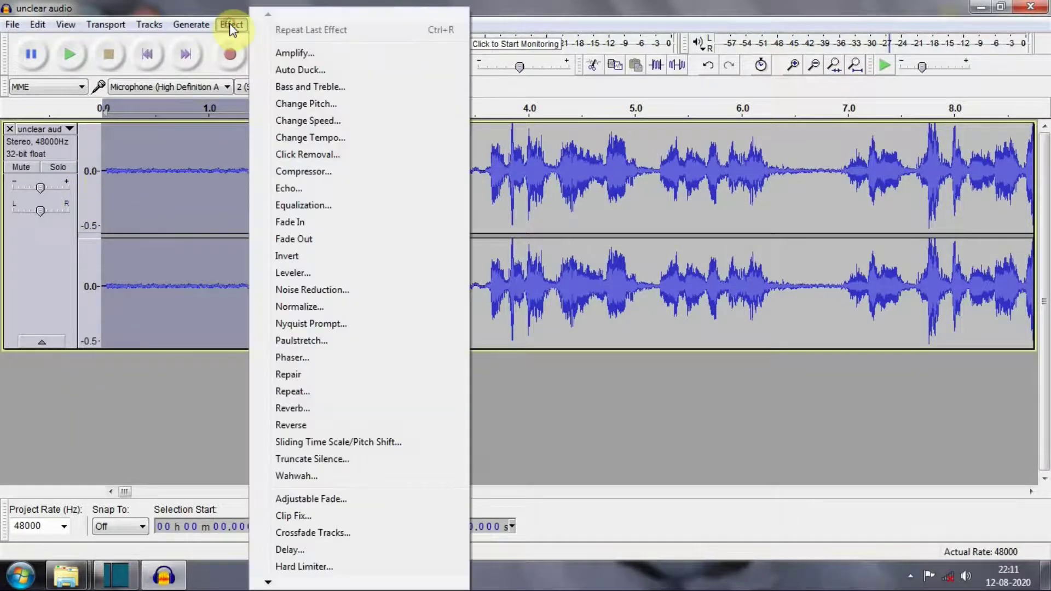
left_click(344, 290)
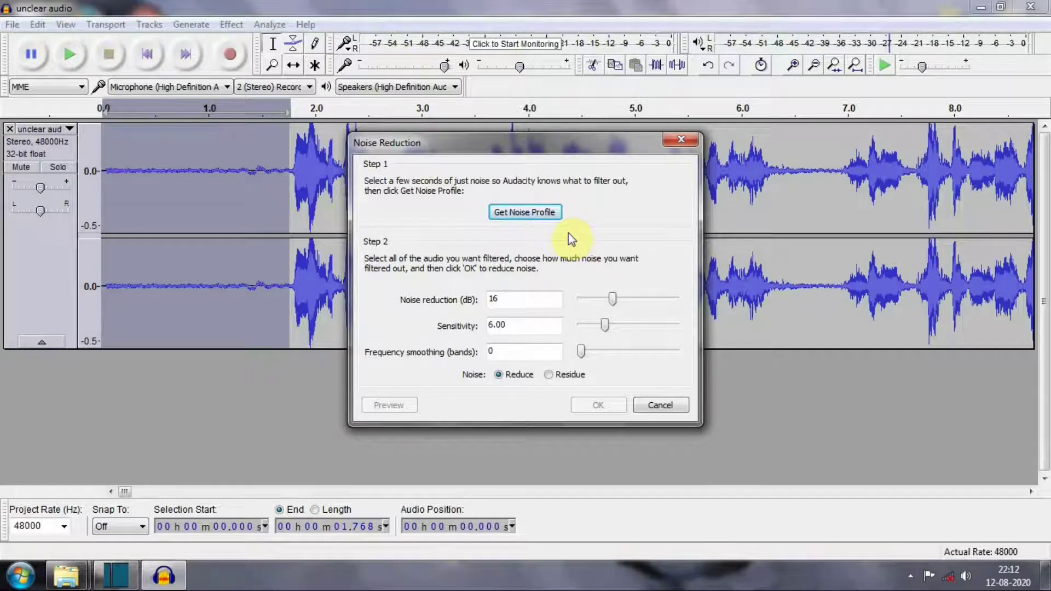
left_click(524, 212)
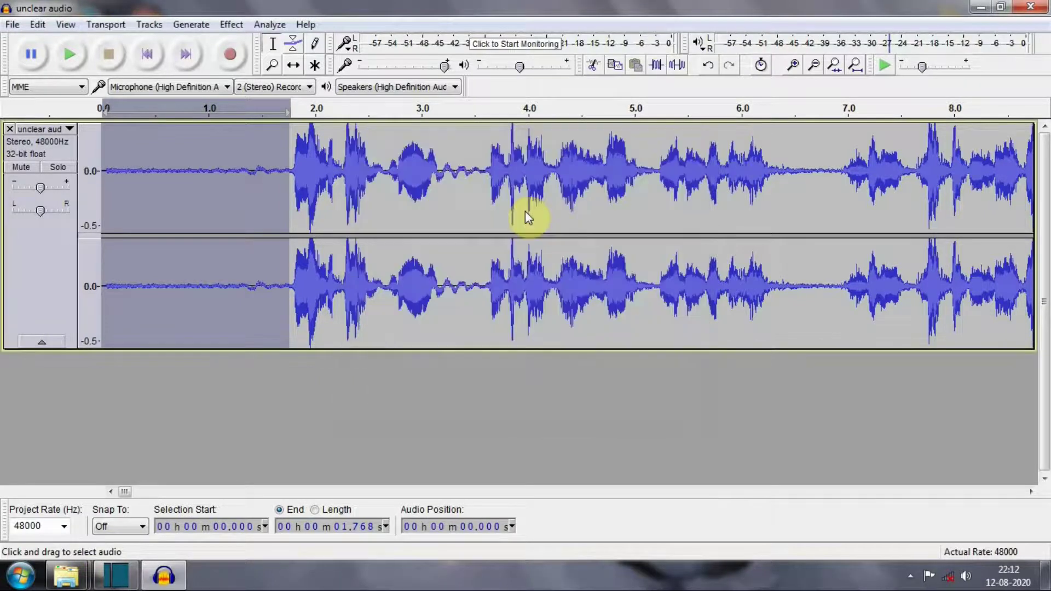
Apply Noise Reduction to the entire track with 16 dB reduction, sensitivity 6.00, and 0 frequency smoothing bands
left_click(444, 214)
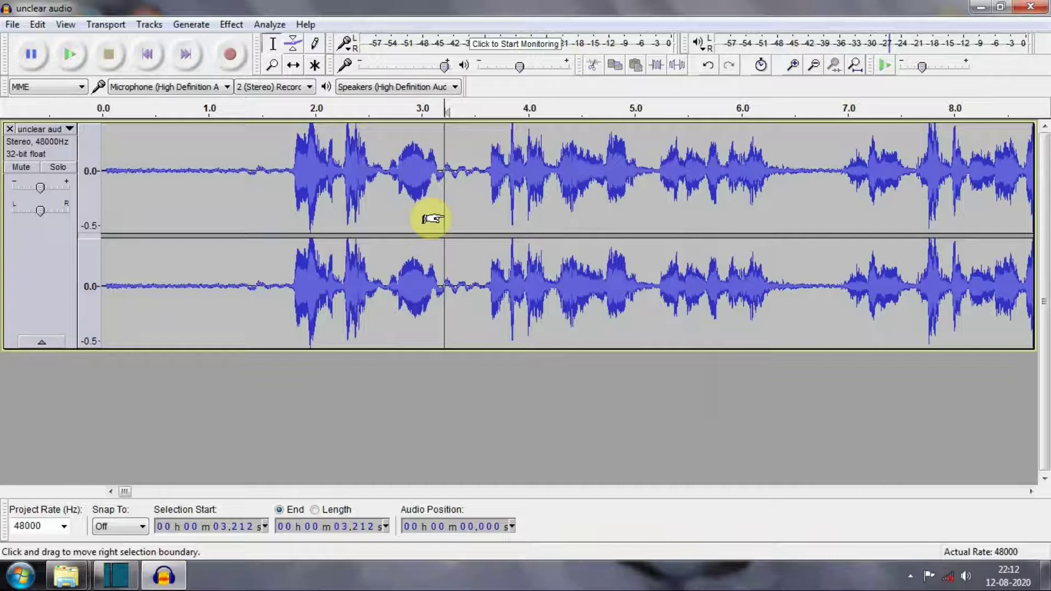
key("ctrl+a")
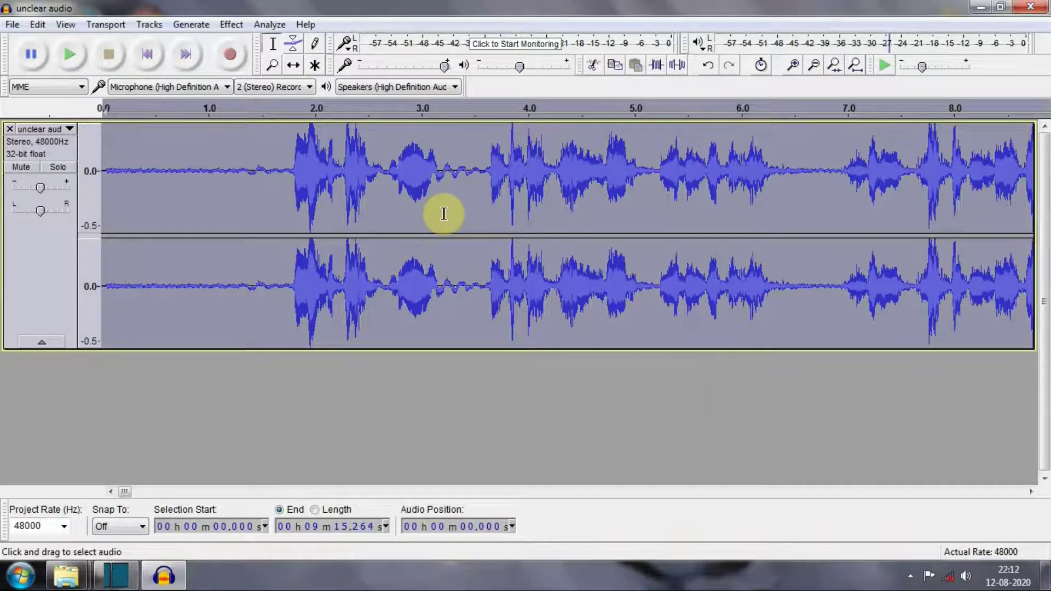
left_click(234, 25)
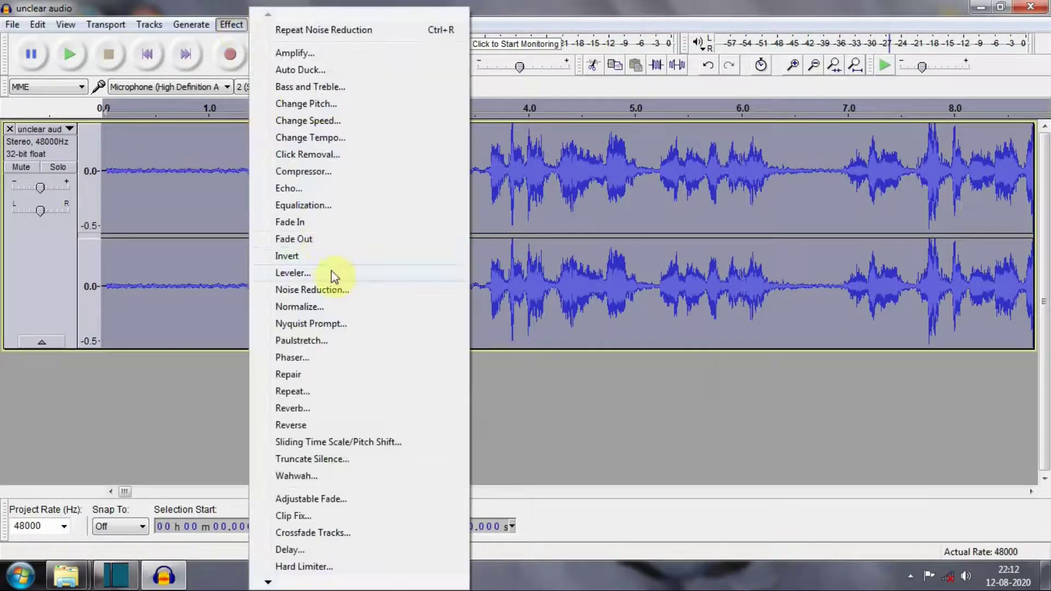
left_click(336, 291)
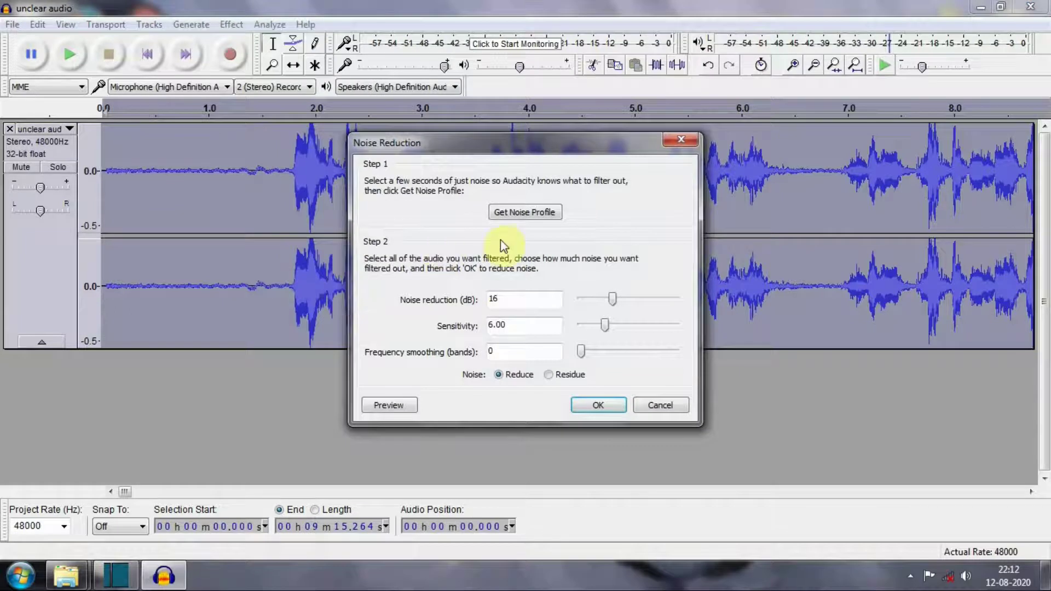
left_click(598, 406)
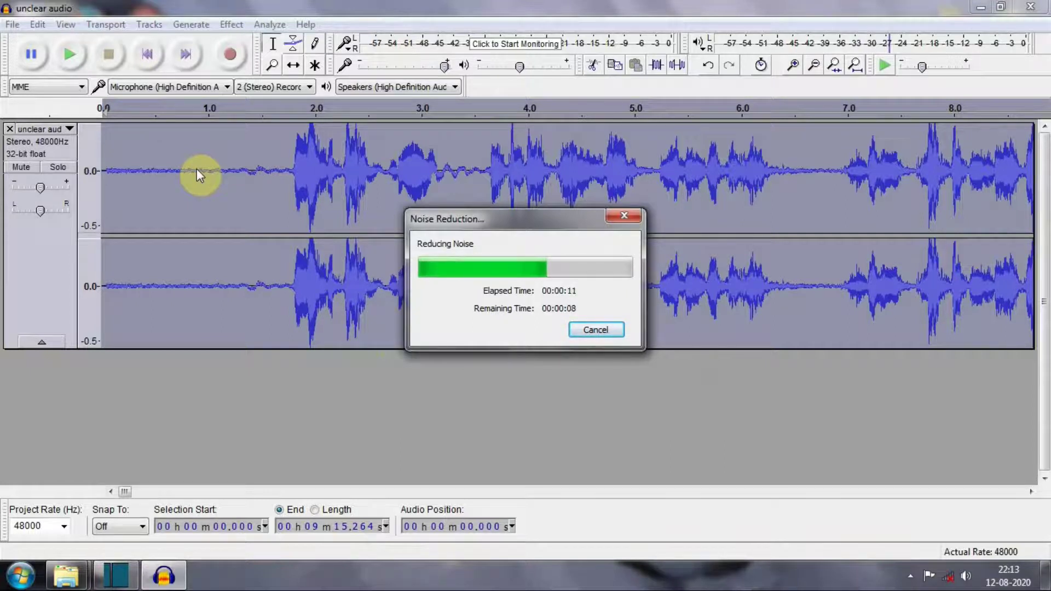
Play the noise-reduced opening from about 0.08 seconds to check the background noise, and stop playback
left_click(222, 184)
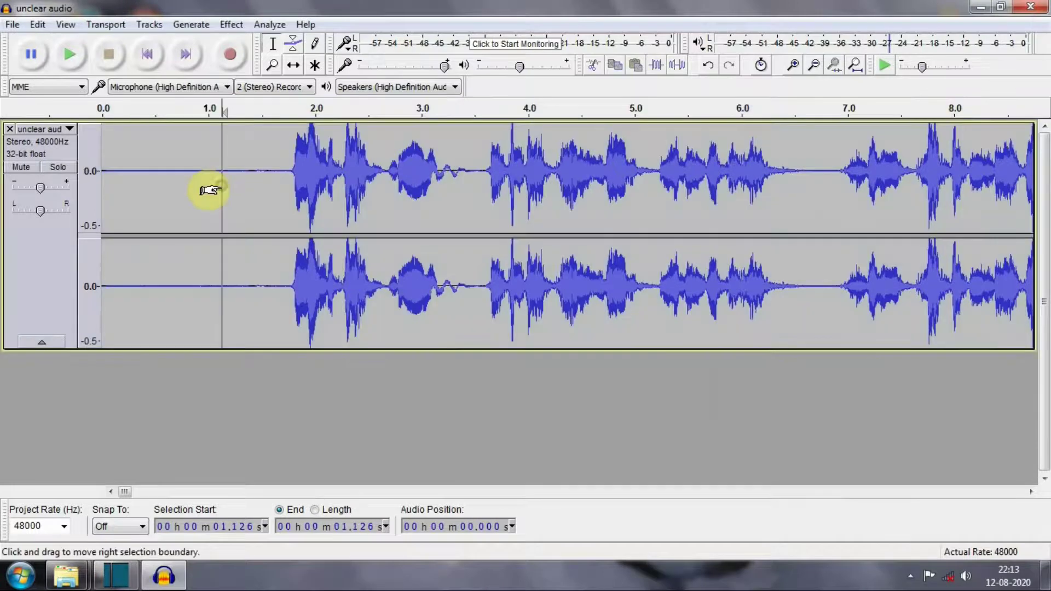
left_click(110, 174)
key("space")
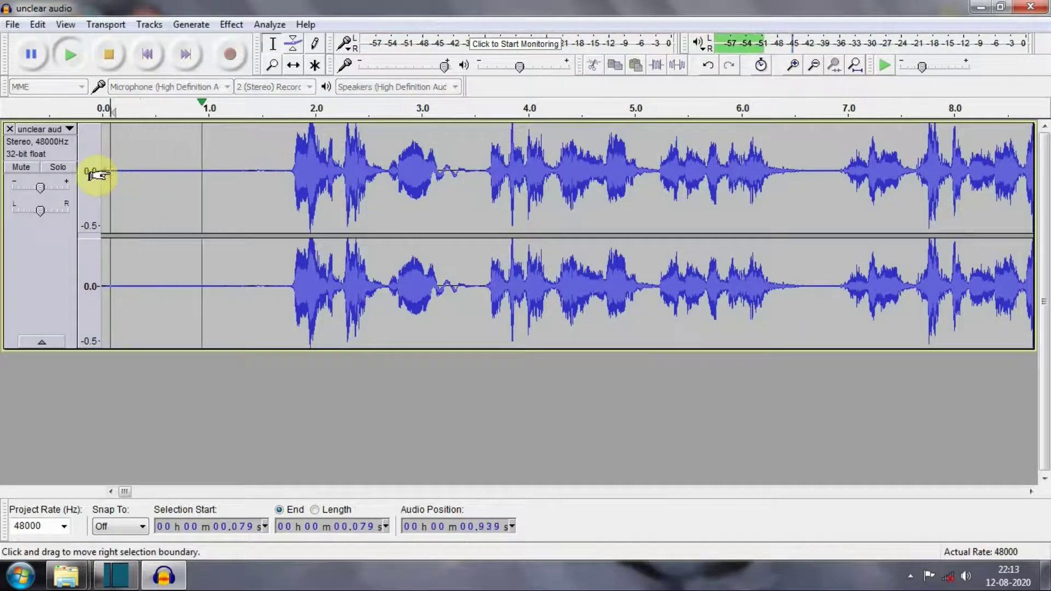
key("space")
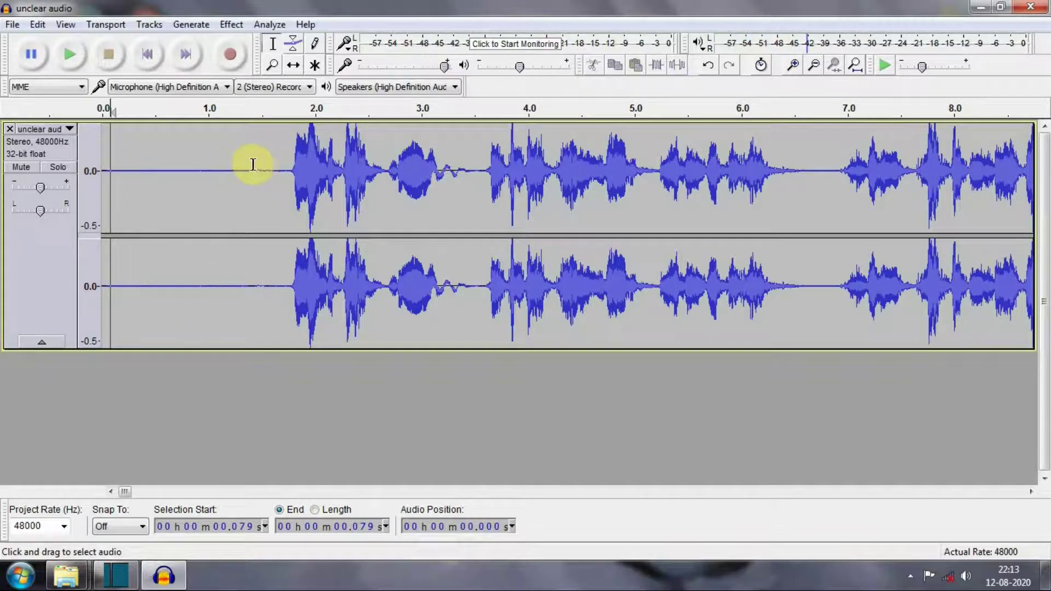
Select the quiet opening from 0 to about 1.70 seconds and capture it as the noise profile in Noise Reduction
left_click_drag(283, 172, 95, 186)
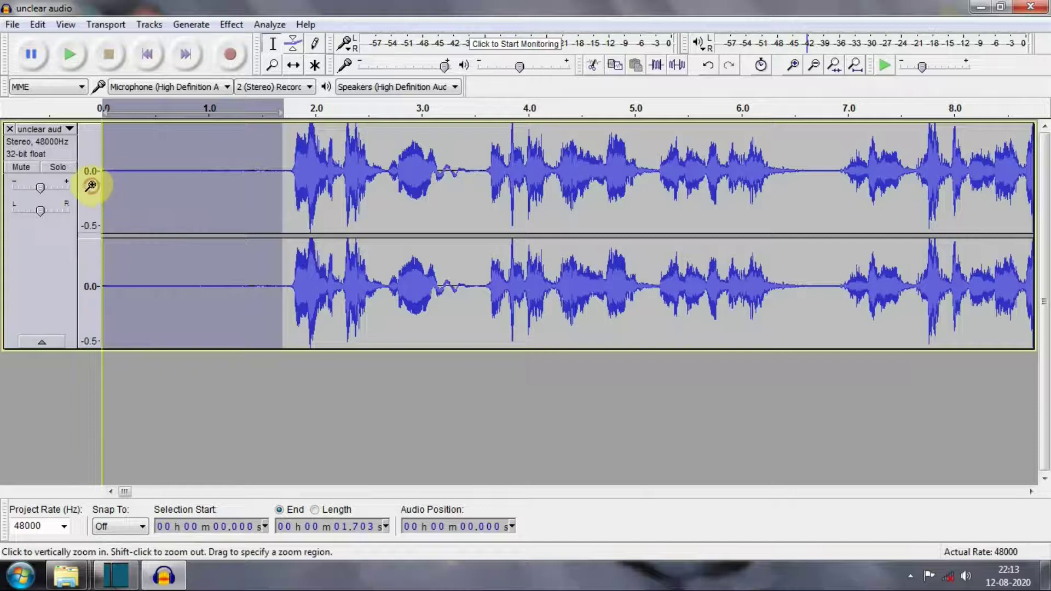
left_click(231, 25)
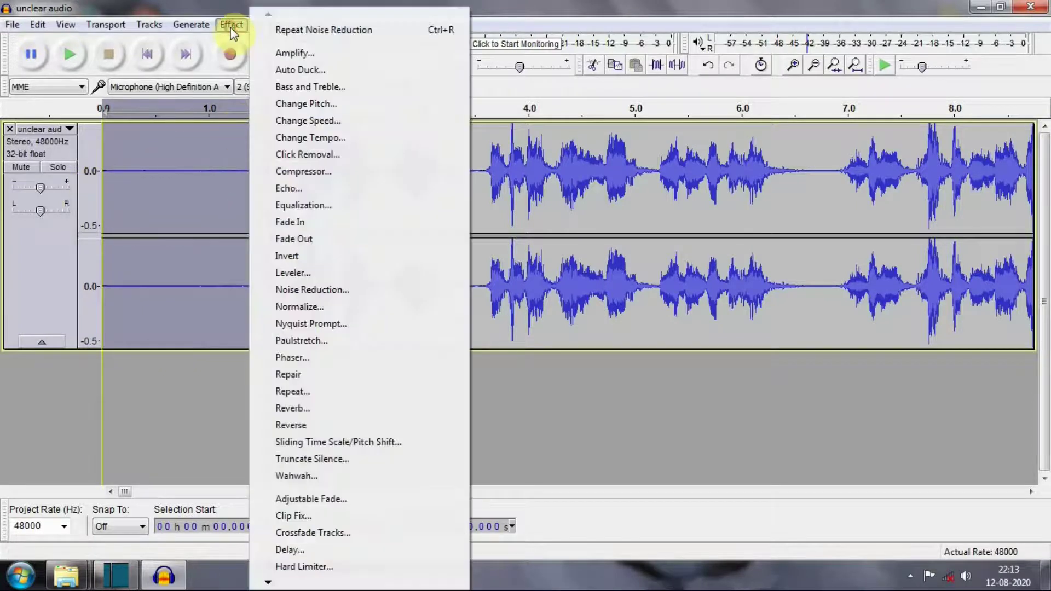
left_click(328, 290)
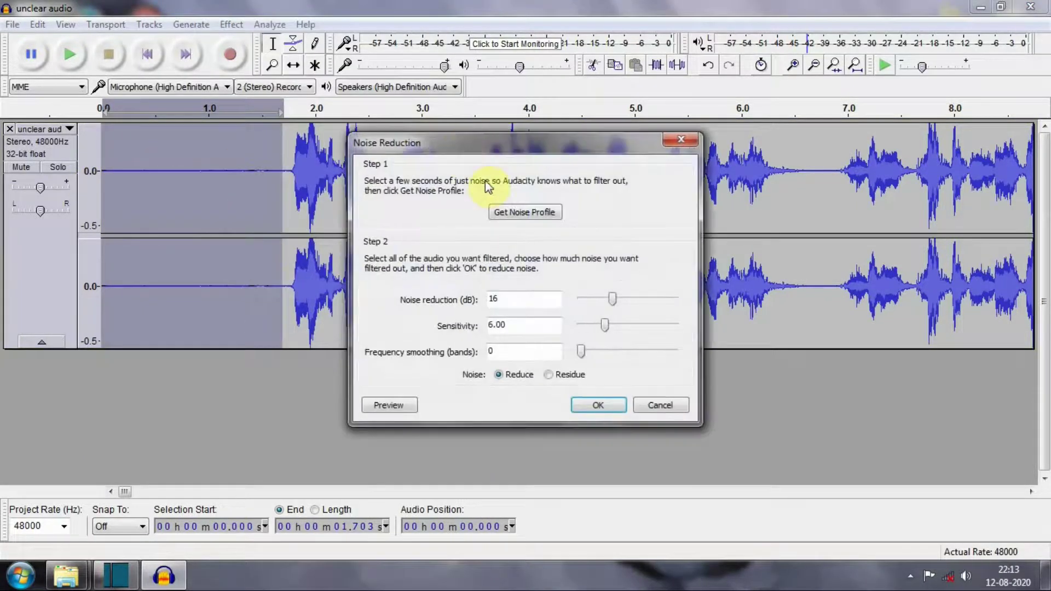
left_click(511, 212)
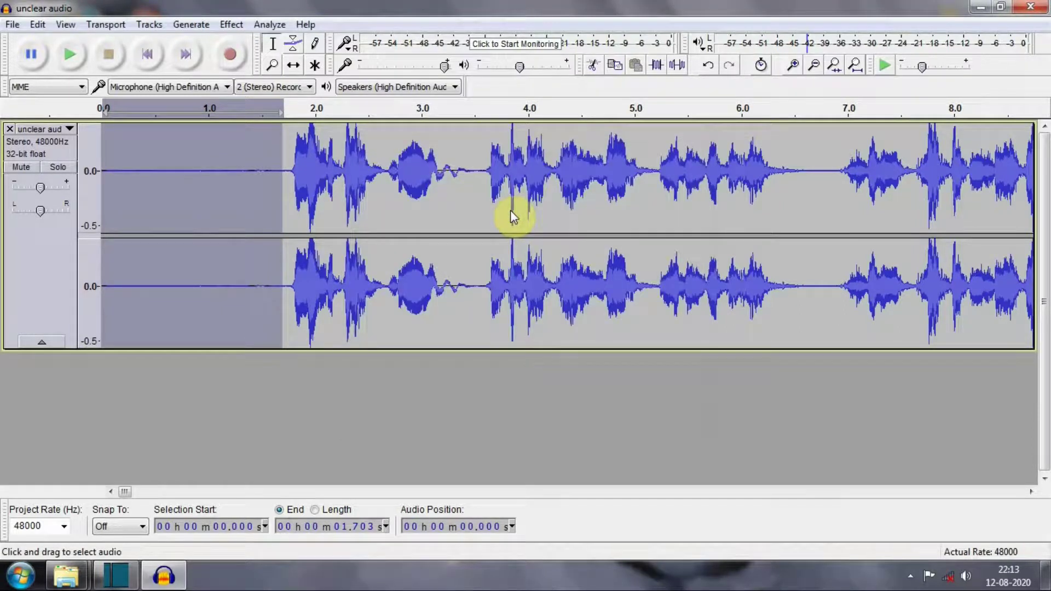
Apply Noise Reduction to the entire track again with 16 dB reduction, sensitivity 6.00, and 0 frequency smoothing bands
key("ctrl+a")
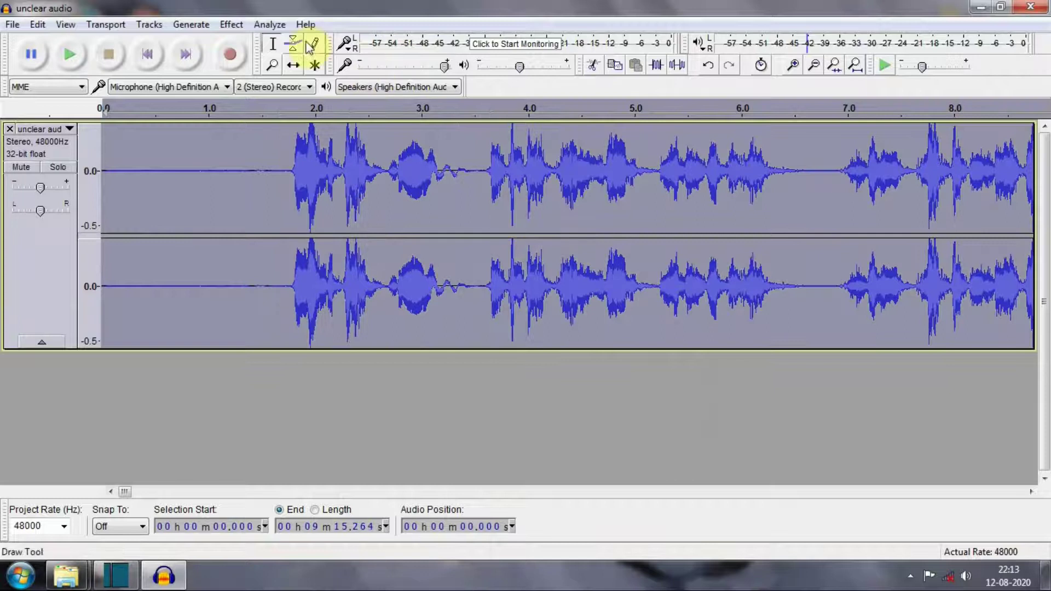
left_click(235, 24)
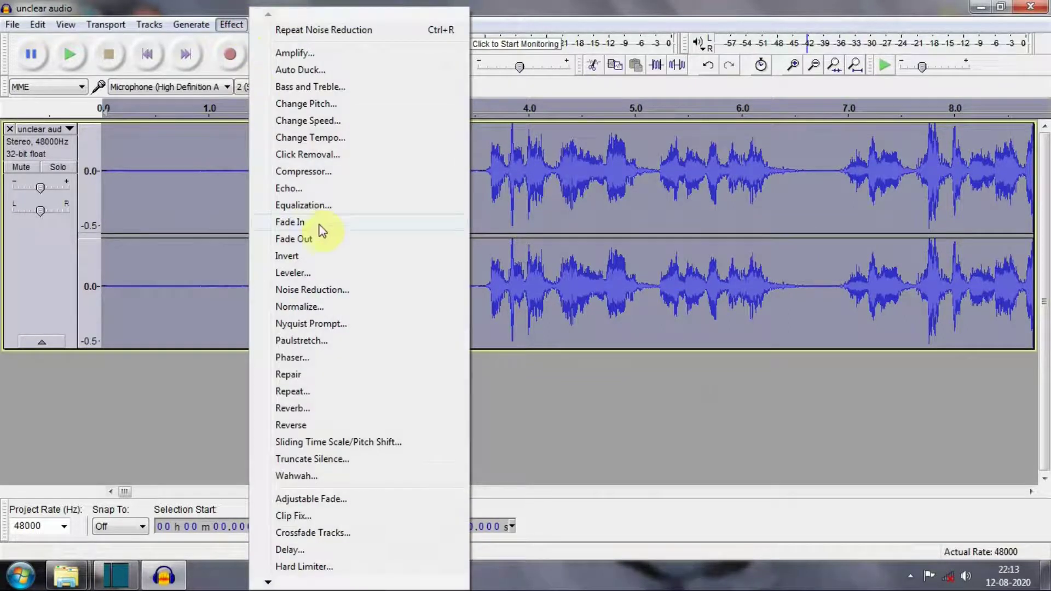
left_click(351, 292)
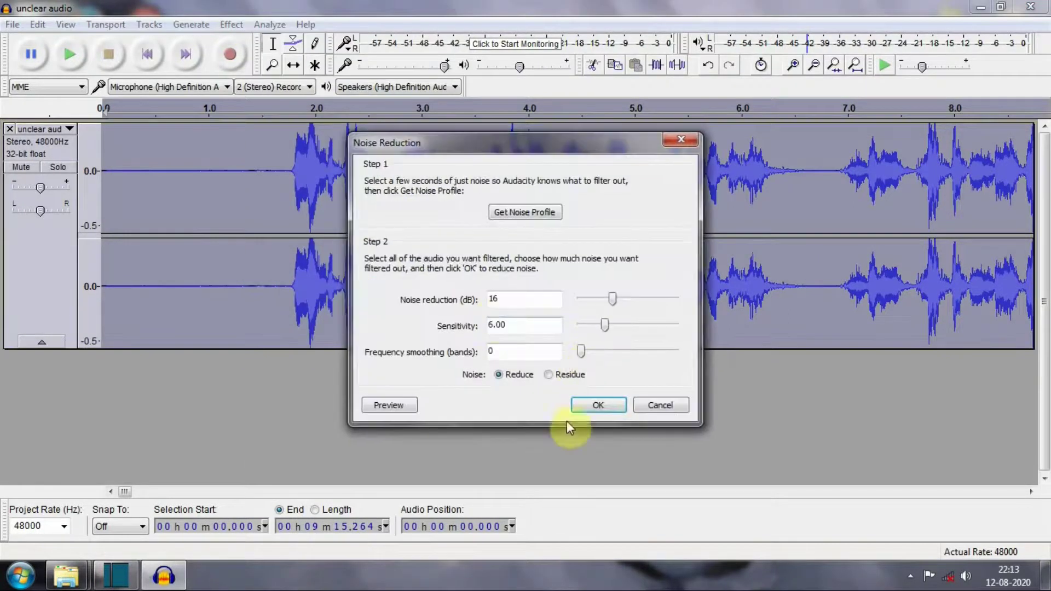
left_click(591, 409)
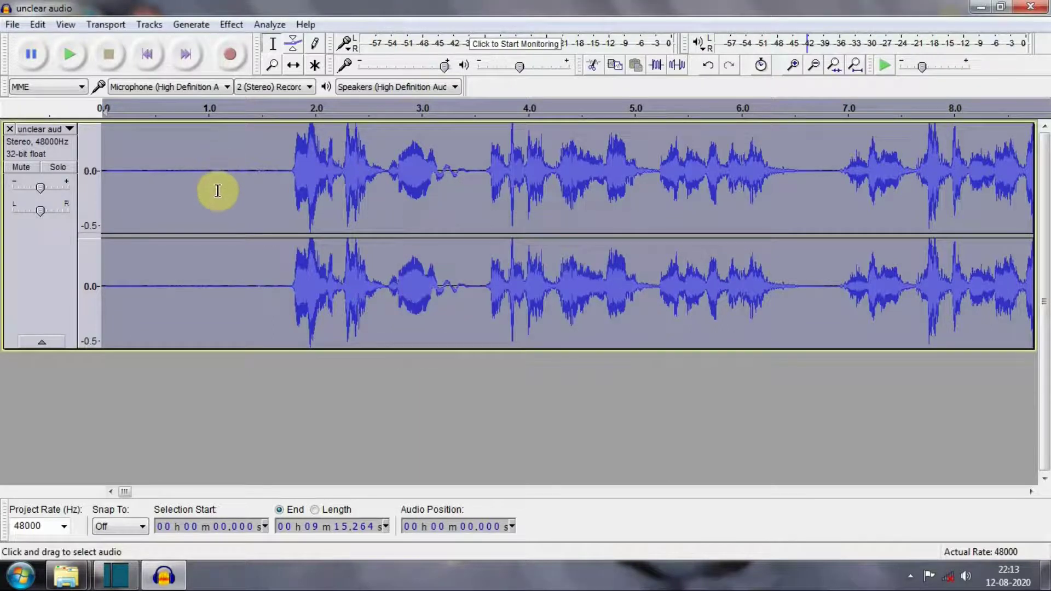
Play the track from about 0.03 seconds through the opening into the first speech to check the noise, and stop playback
left_click(218, 187)
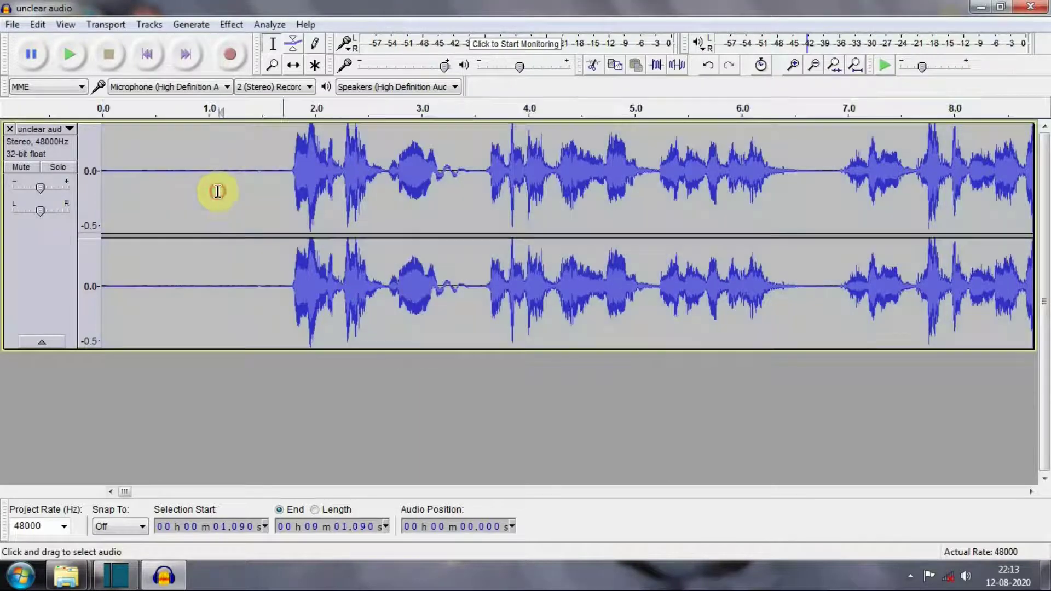
left_click(106, 171)
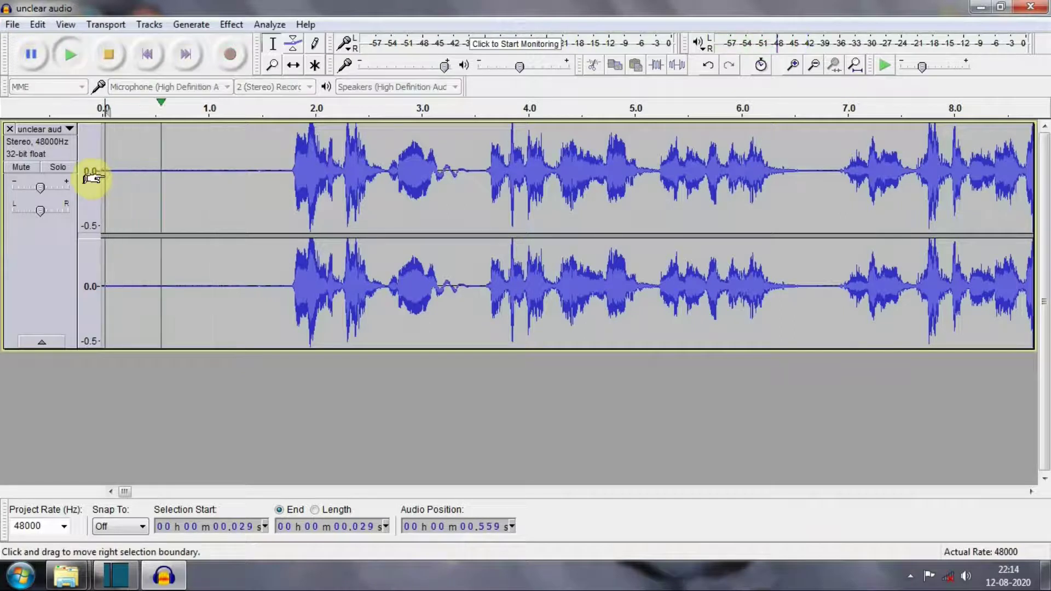
key("space")
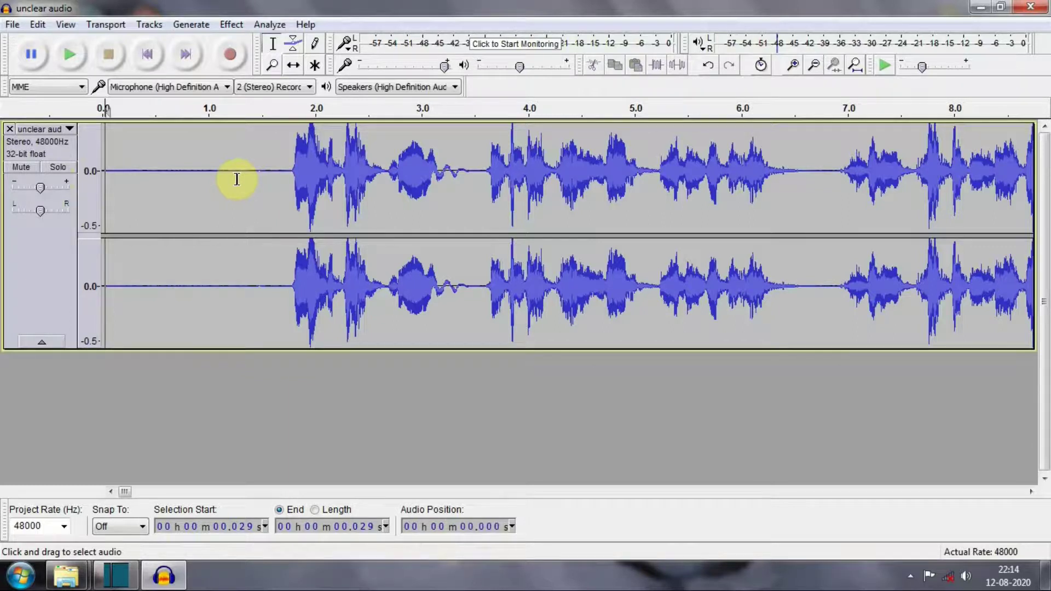
key("space")
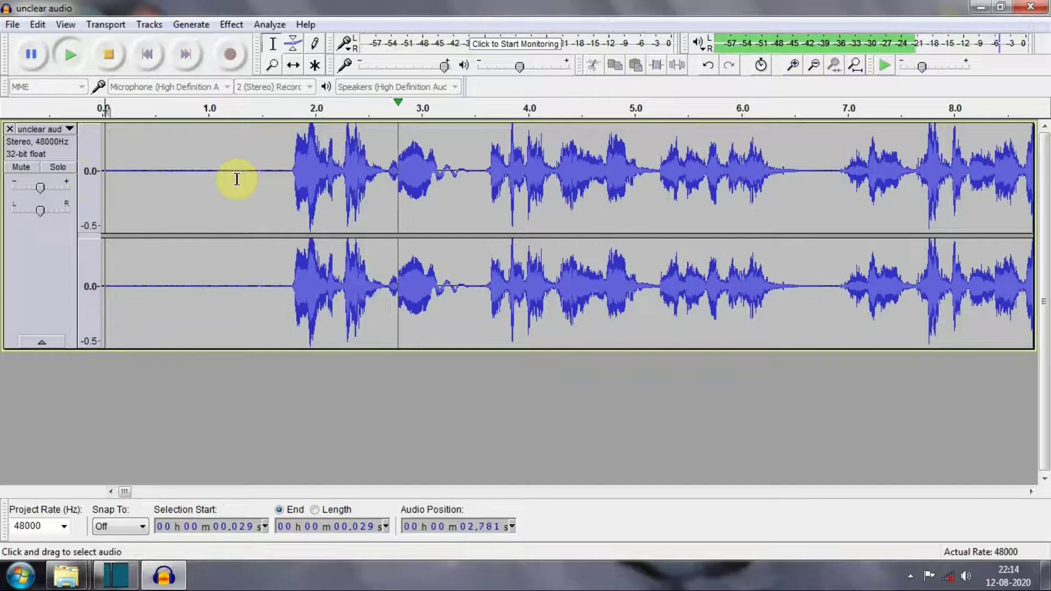
key("space")
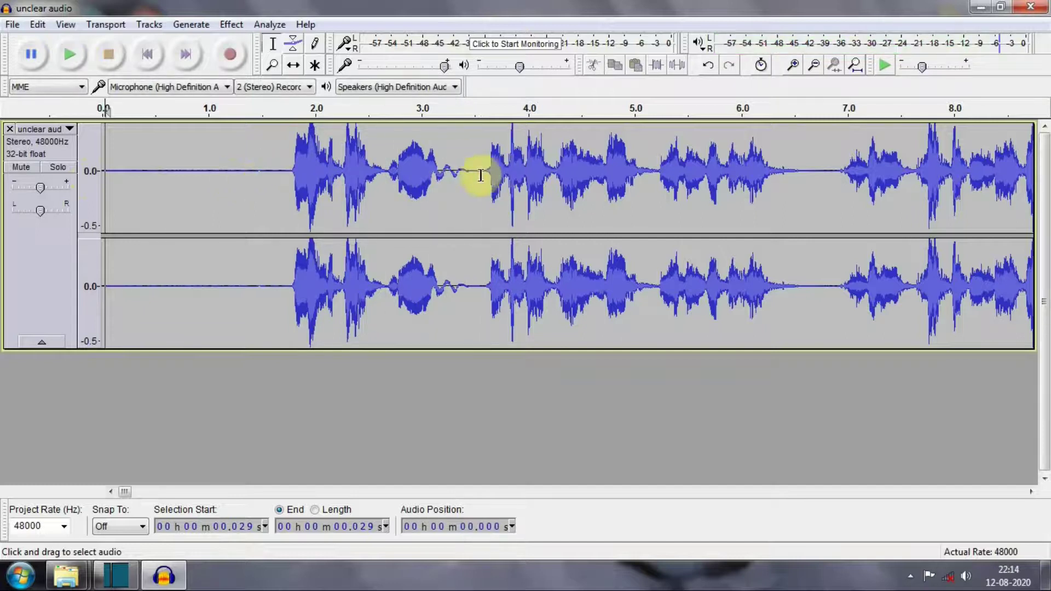
Examine the low-level ripple after about 3.1 seconds up close, play from about 2.74 seconds, and stop playback
left_click_drag(480, 172, 420, 169)
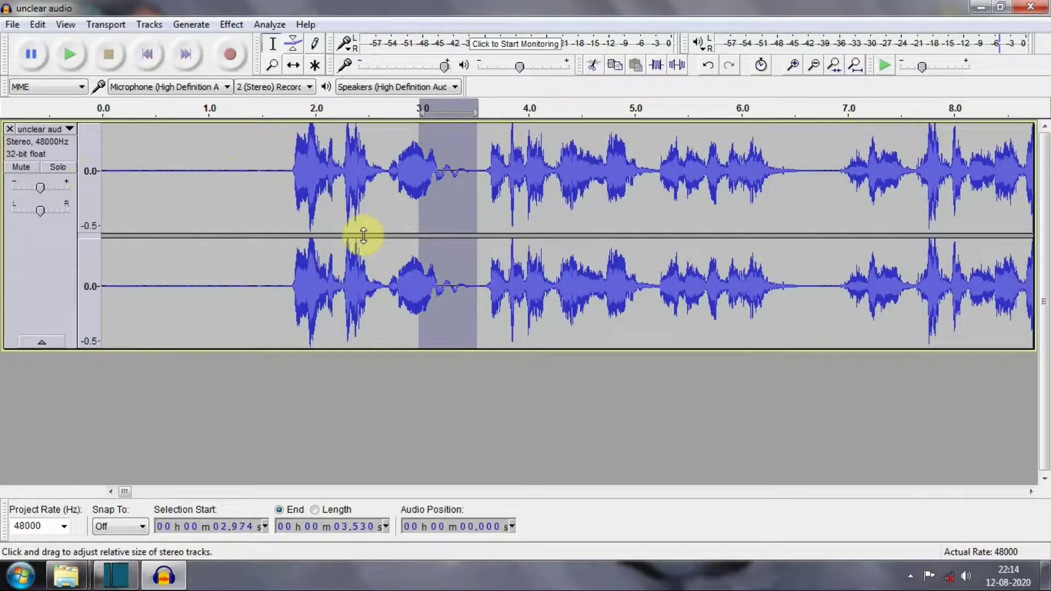
key("ctrl+1")
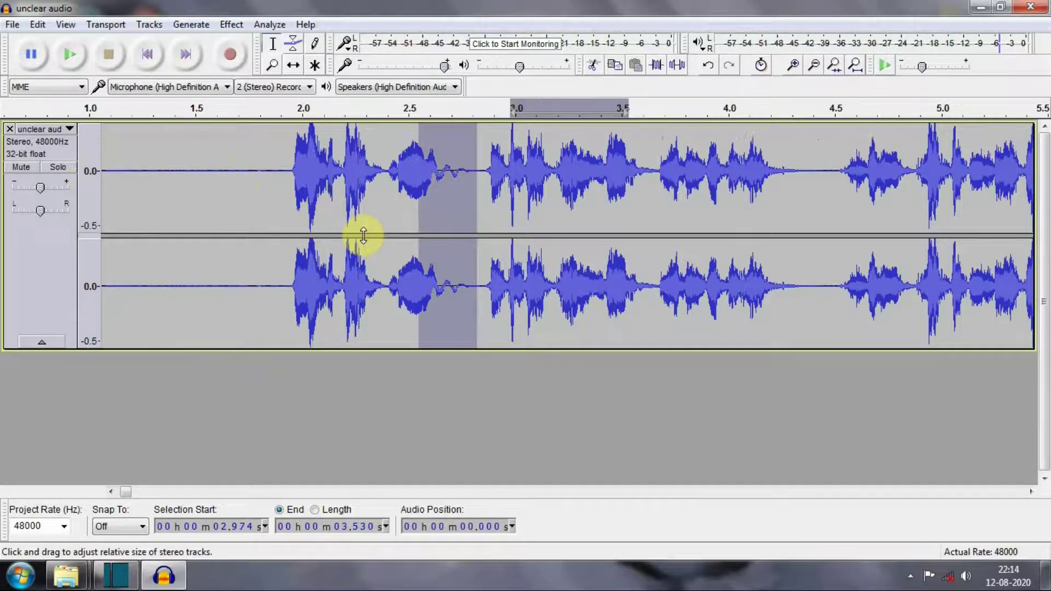
key("ctrl+1")
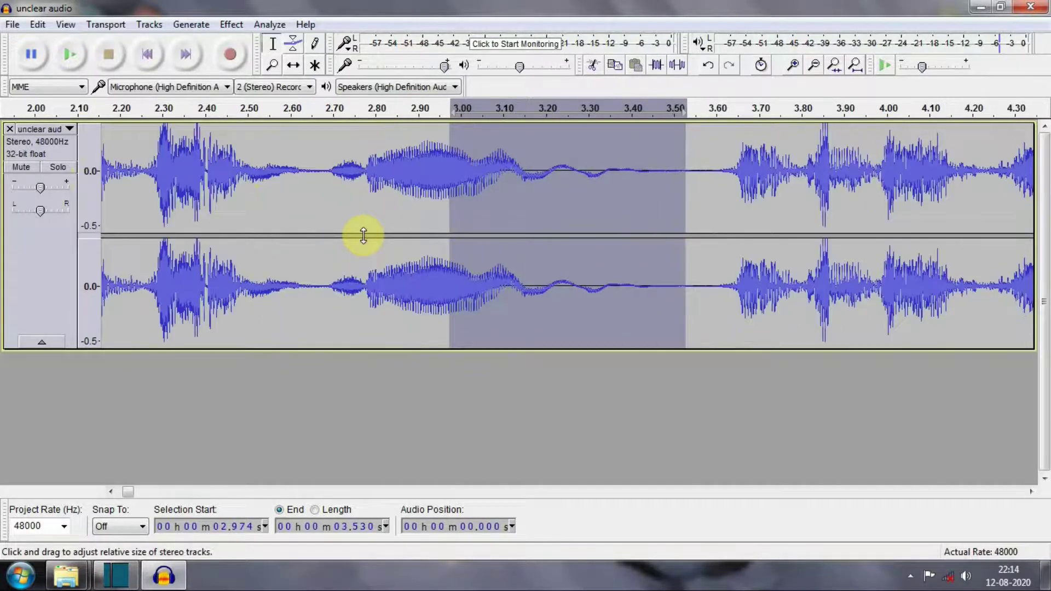
left_click(497, 173)
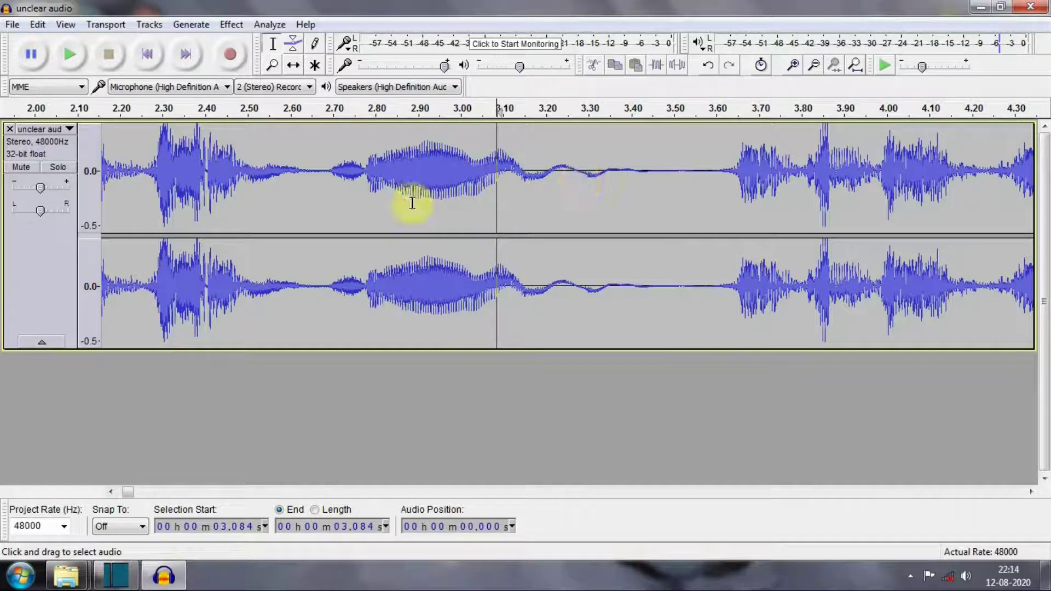
left_click(348, 195)
key("space")
key("space")
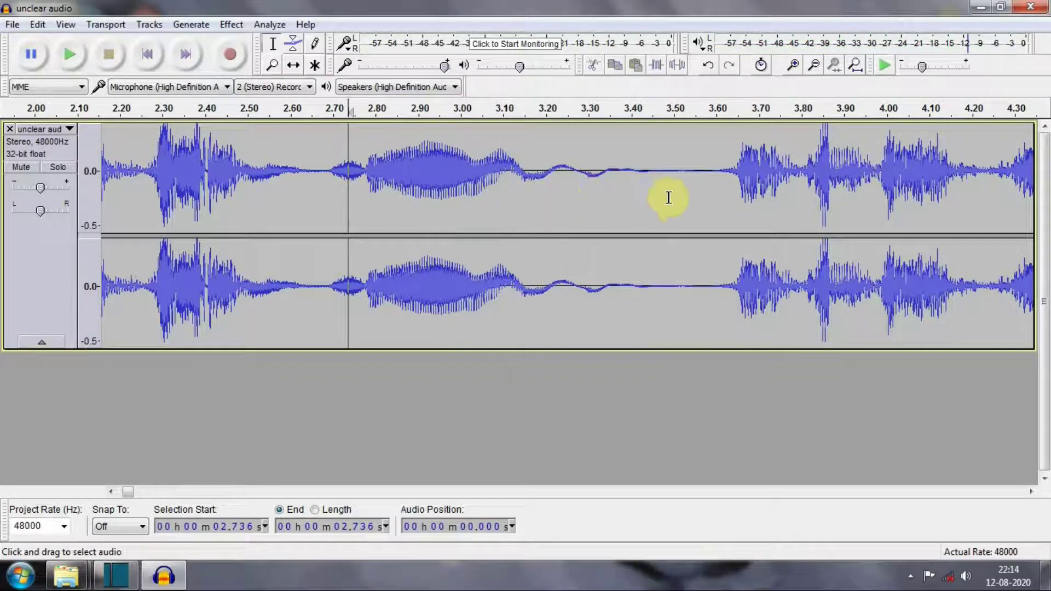
Select the residual noise from about 3.15 to 3.45 seconds and capture it as the noise profile in Noise Reduction
left_click_drag(654, 172, 528, 172)
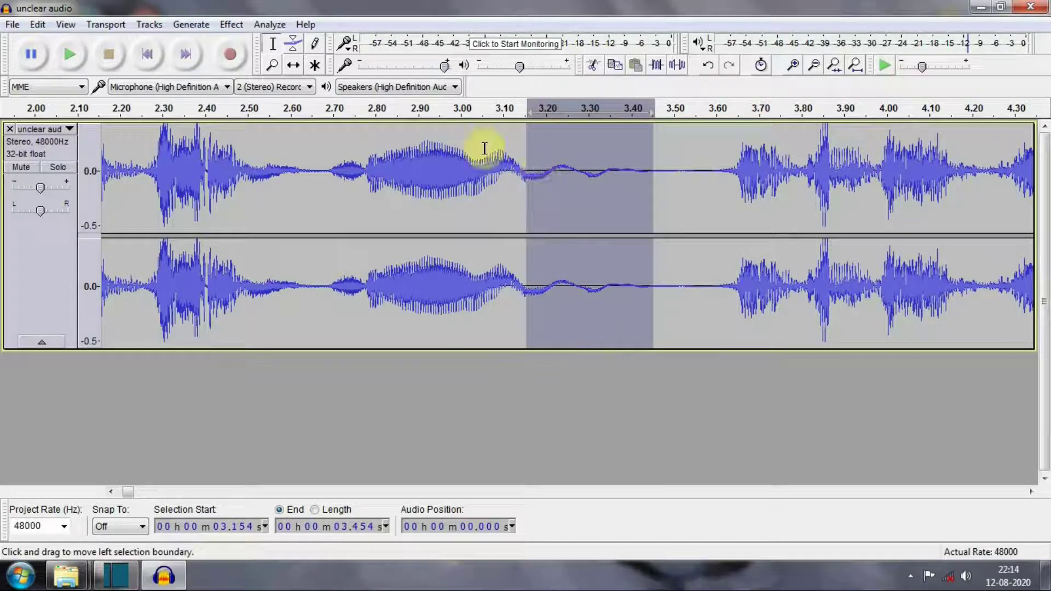
left_click(233, 25)
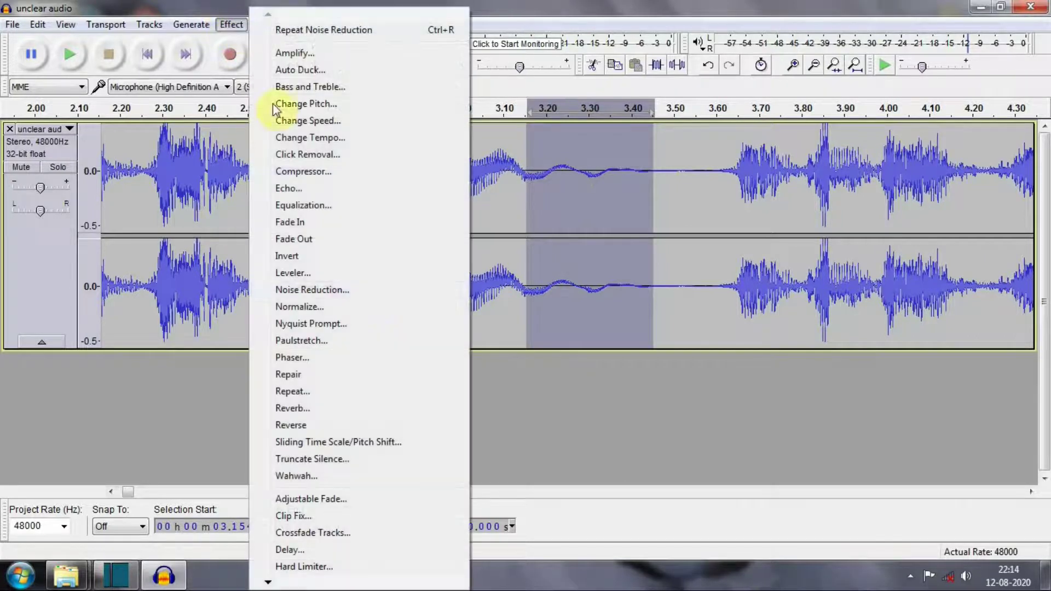
left_click(353, 294)
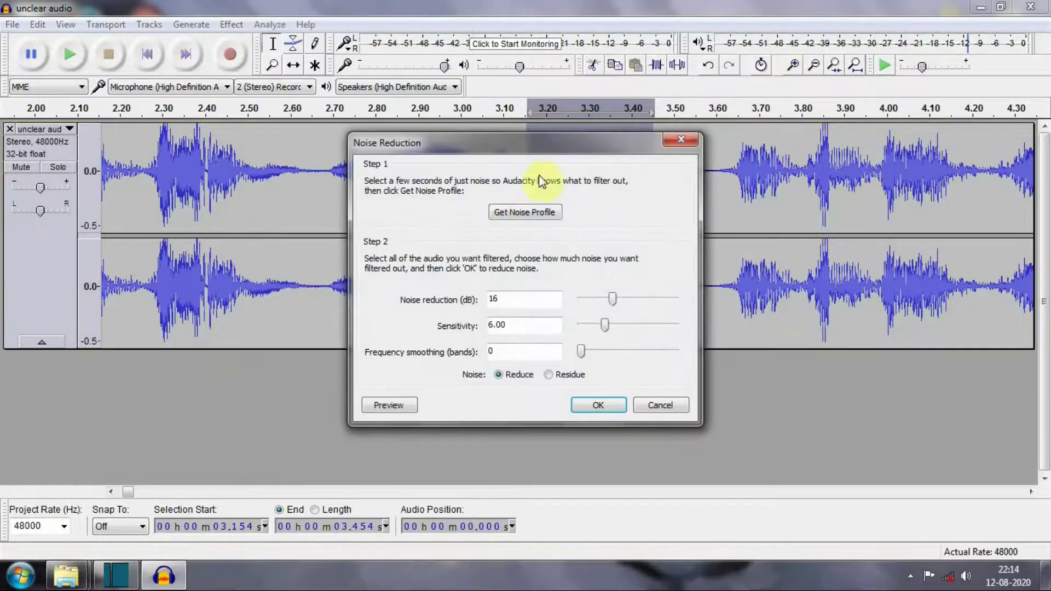
left_click(539, 212)
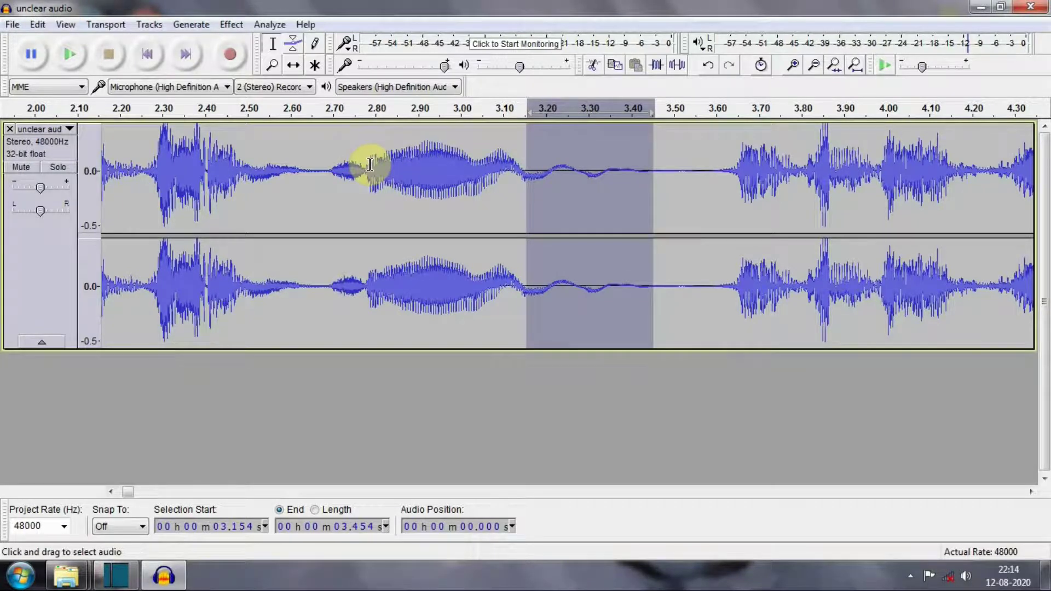
Apply Noise Reduction with the new profile to the entire track, using 16 dB reduction, sensitivity 6.00, and 0 smoothing bands
key("ctrl+a")
left_click(231, 25)
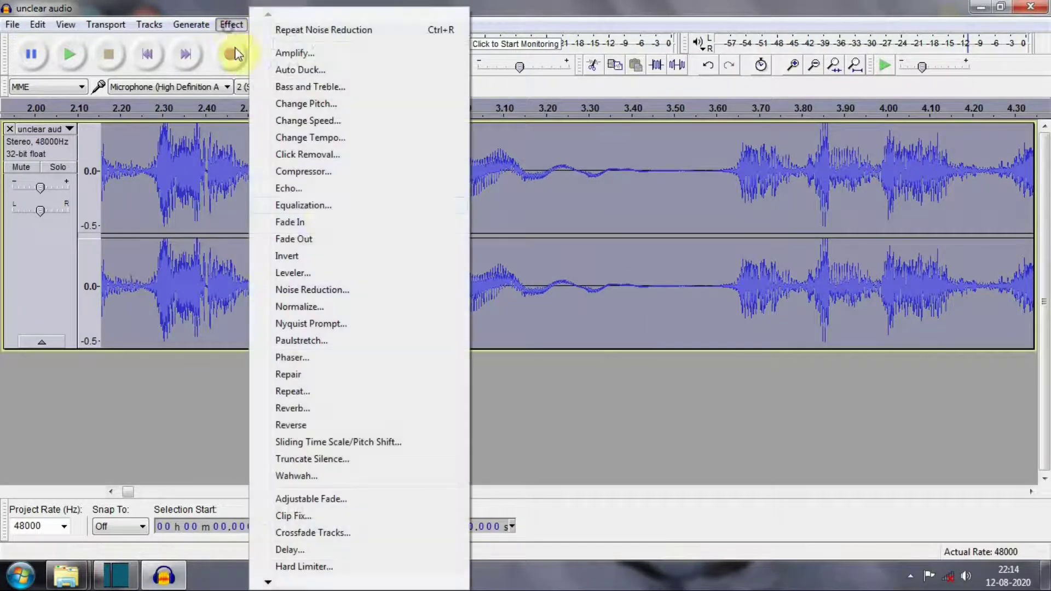
left_click(328, 290)
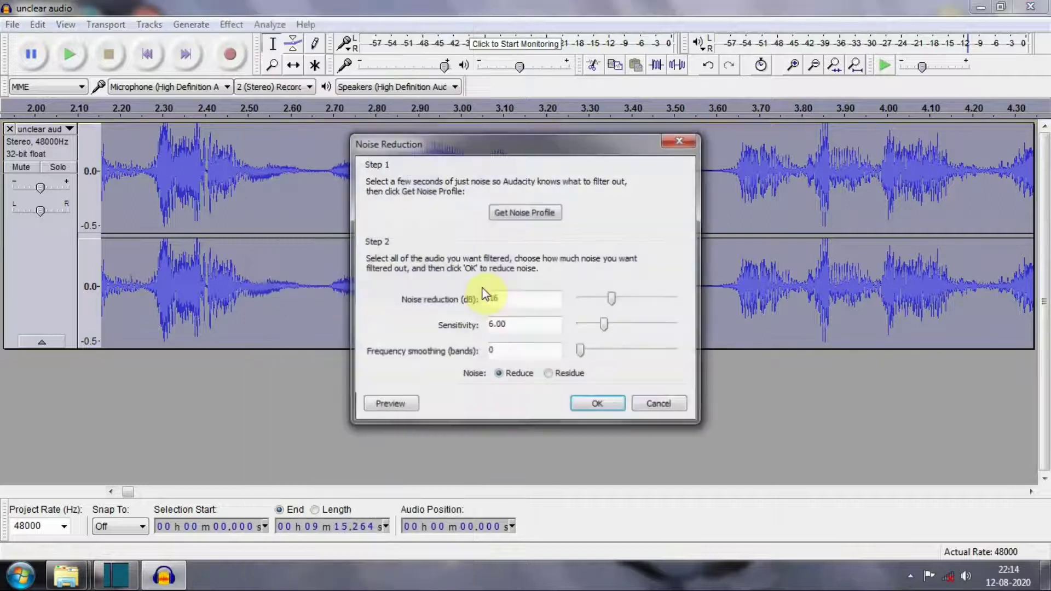
left_click(604, 406)
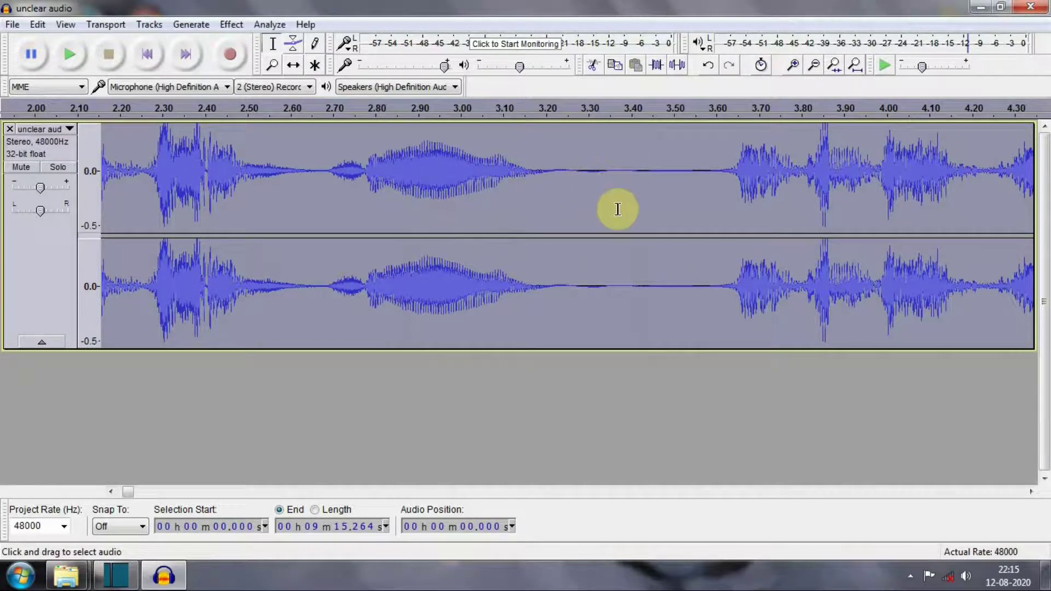
Play the cleaned passage from about 2.67 seconds to check the residual noise, and stop playback
left_click(320, 162)
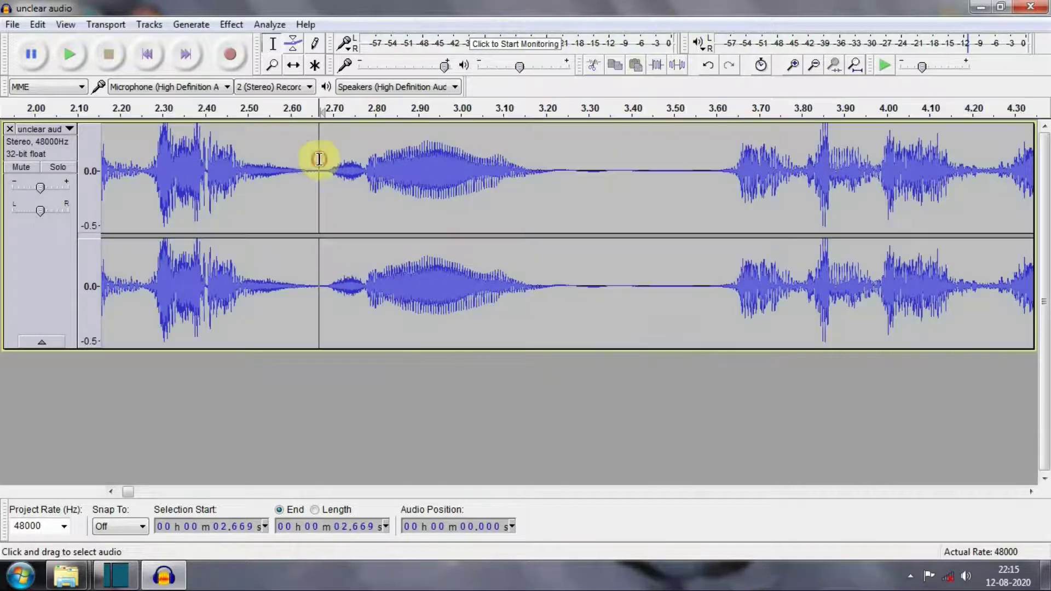
key("space")
key("space")
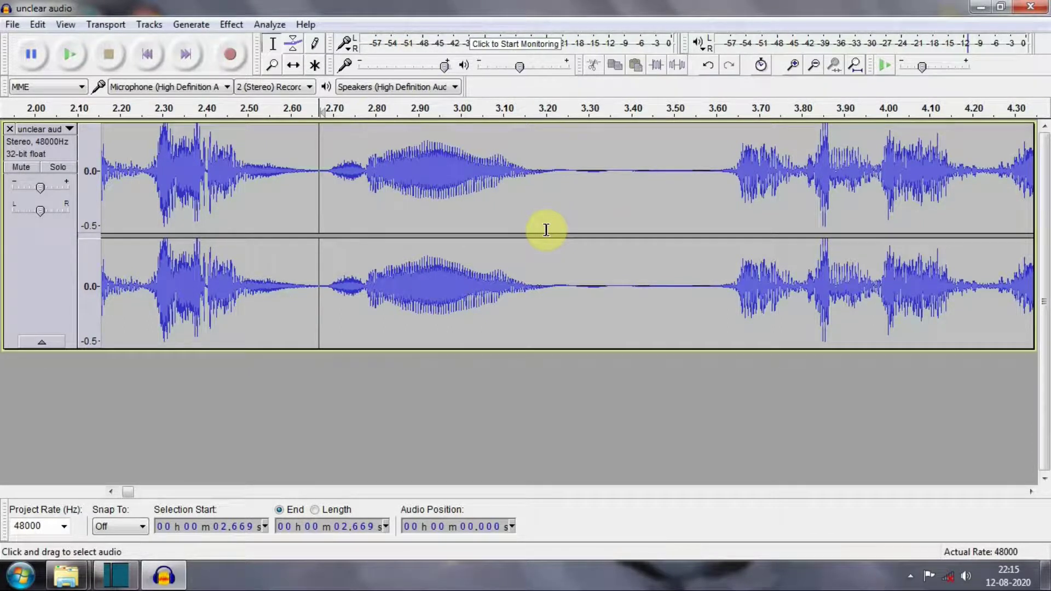
Play a longer stretch of speech from about 4.33 seconds to past 13 seconds to check its clarity, and stop playback
key("ctrl+3")
key("ctrl+3")
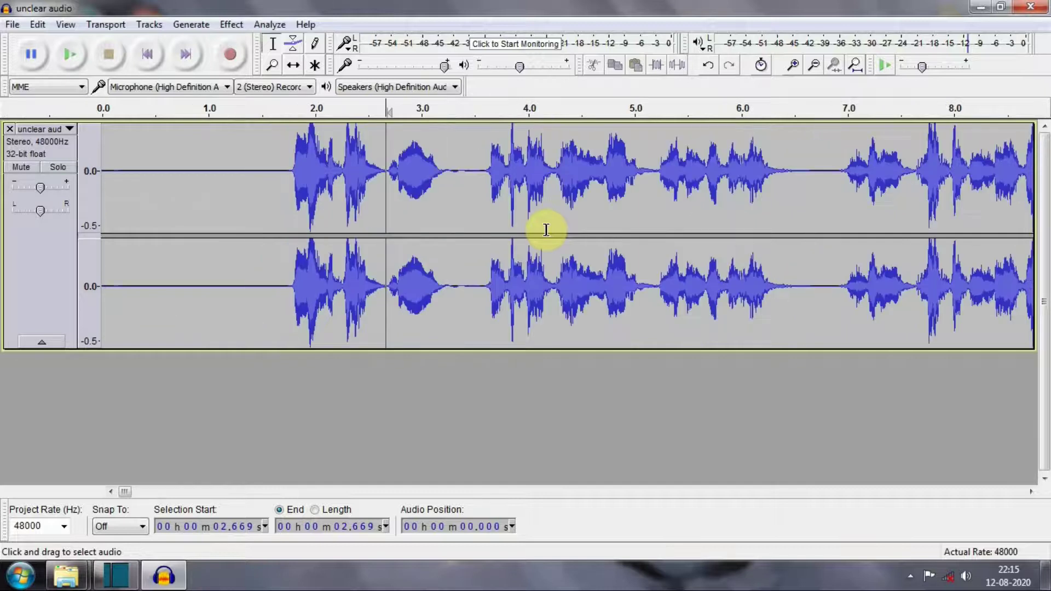
left_click(563, 200)
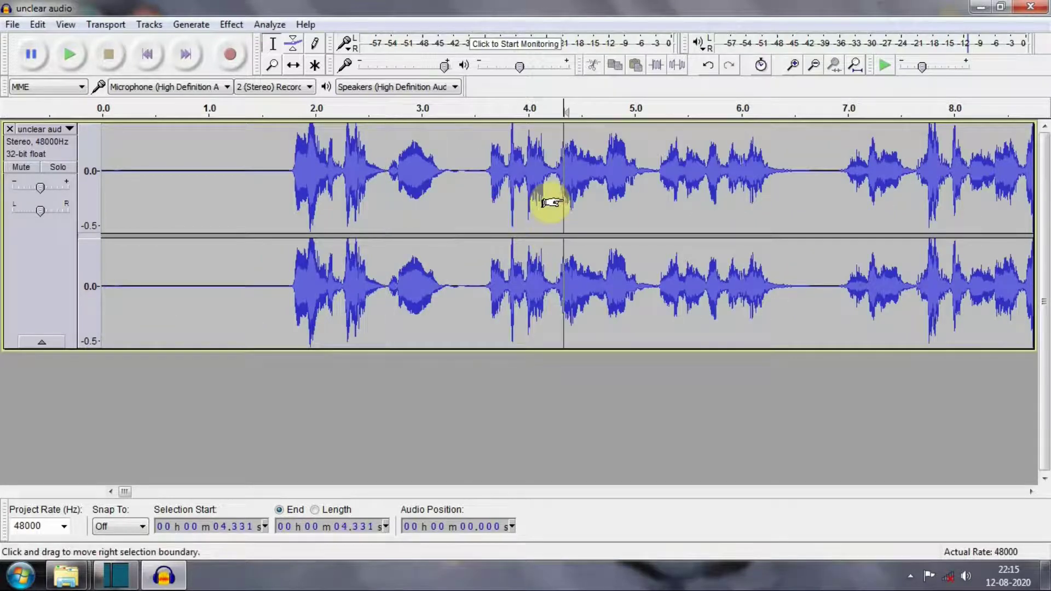
key("space")
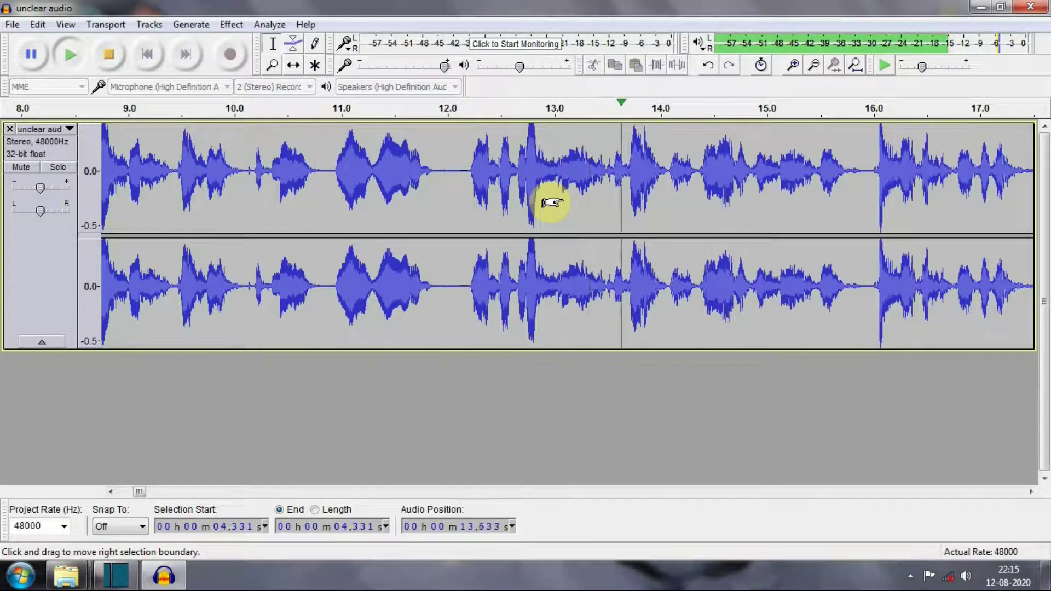
key("space")
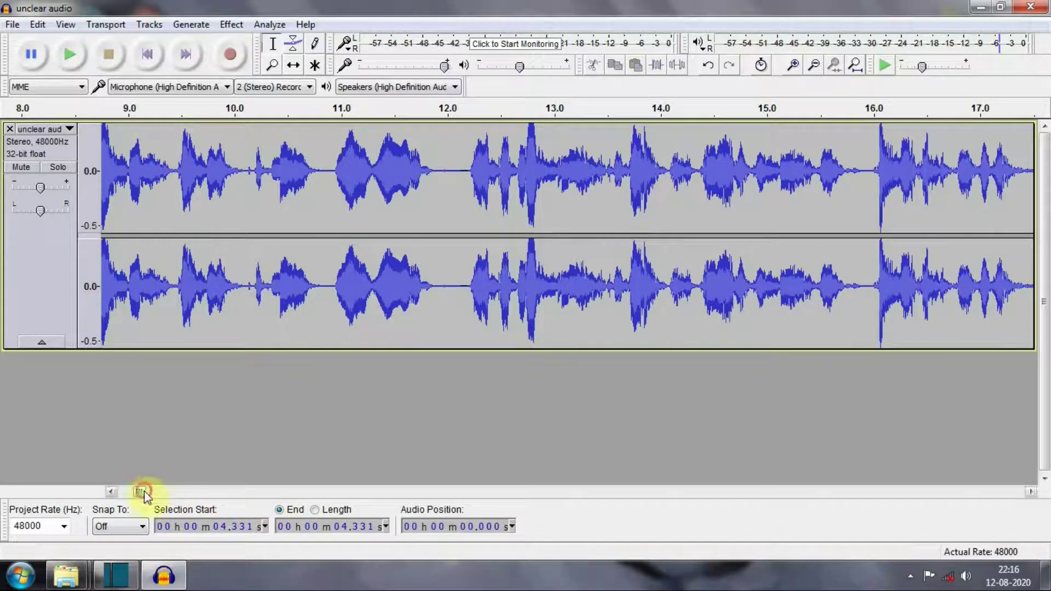
left_click_drag(143, 493, 124, 491)
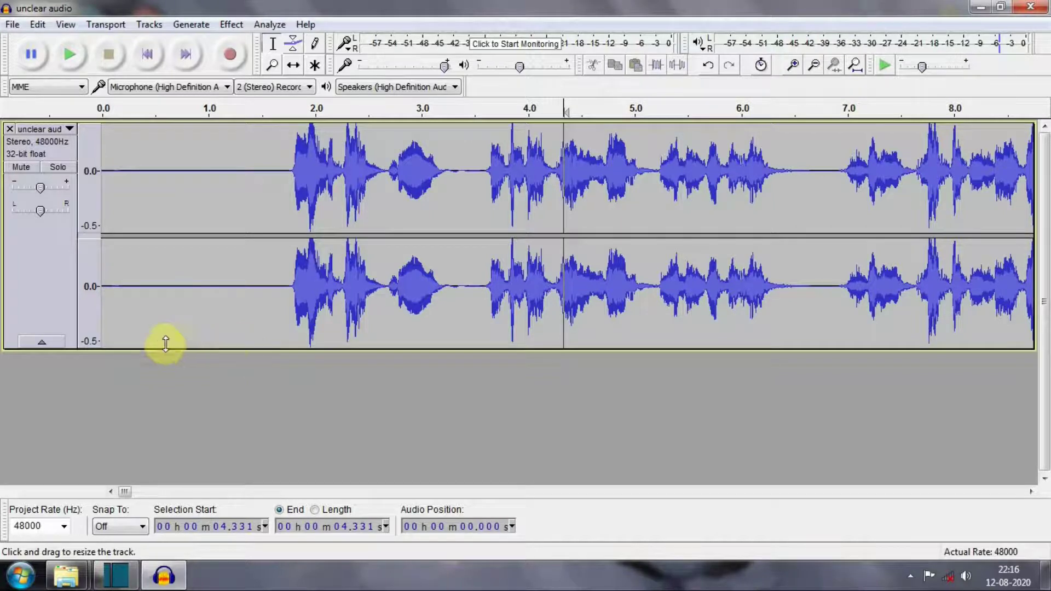
left_click_drag(388, 173, 371, 171)
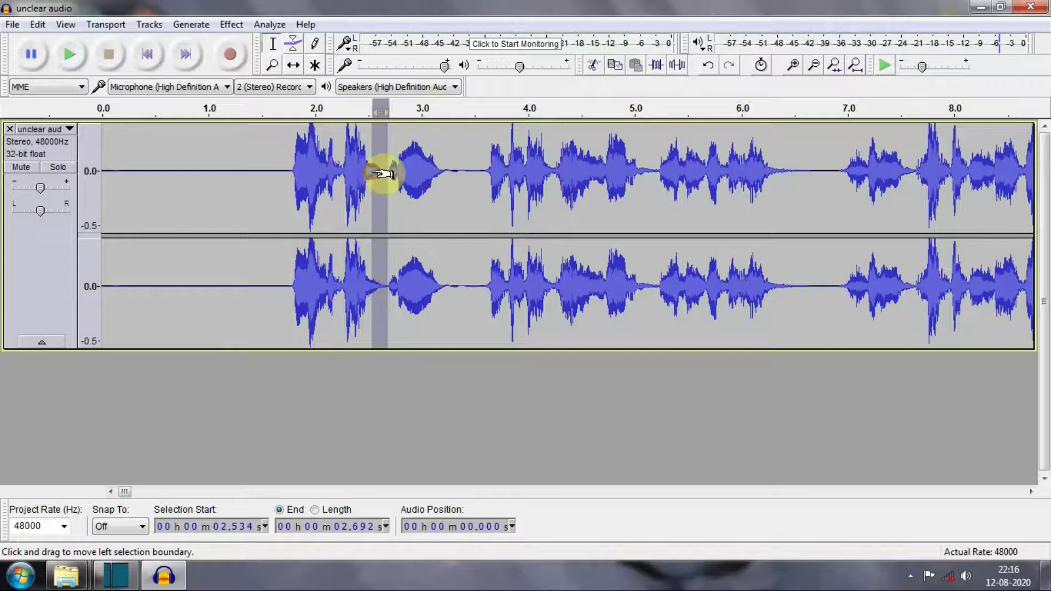
left_click(231, 24)
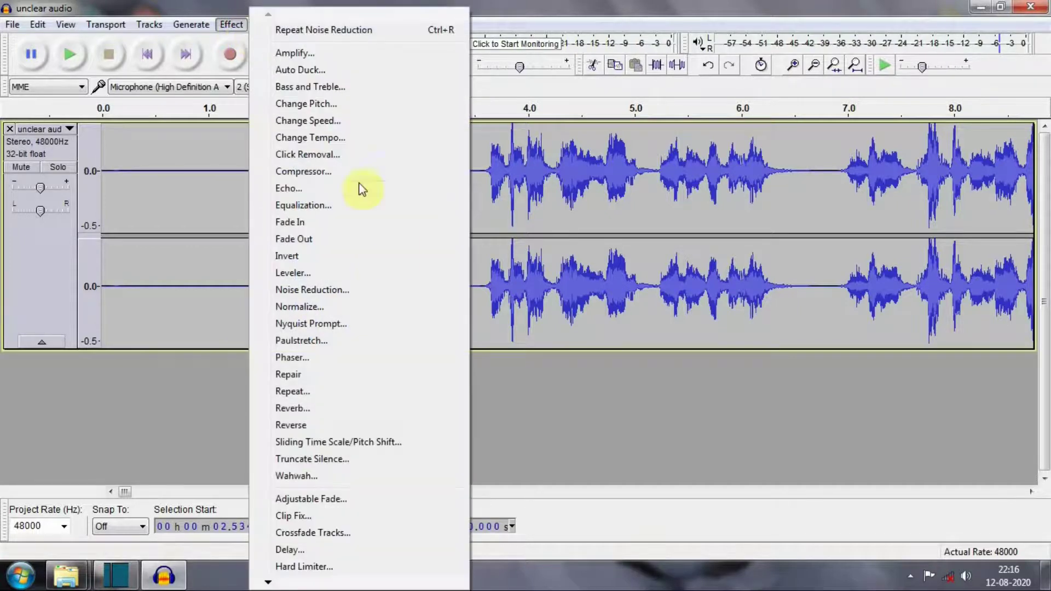
left_click(346, 289)
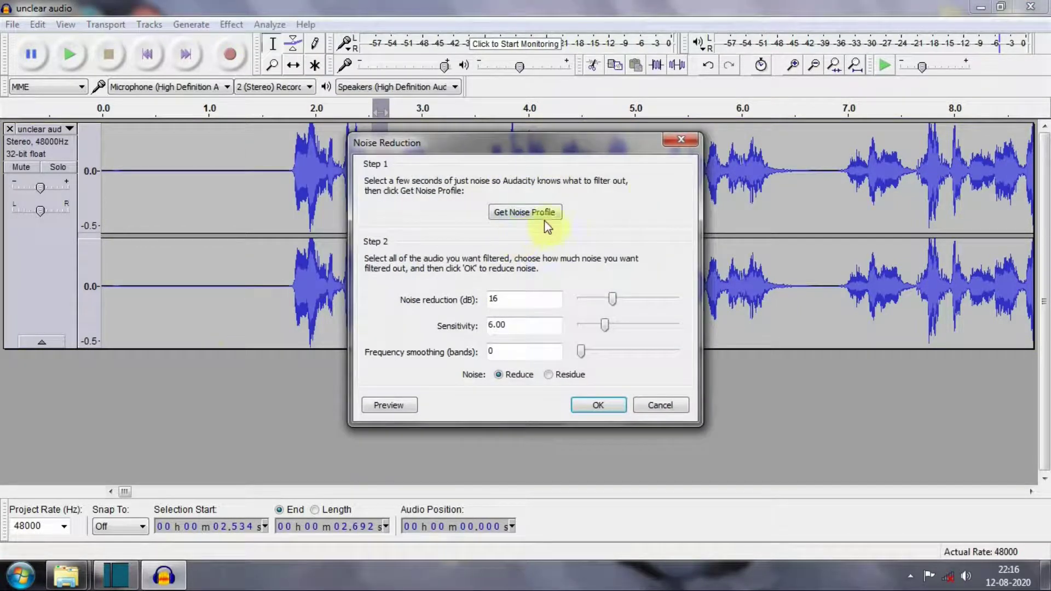
left_click(679, 142)
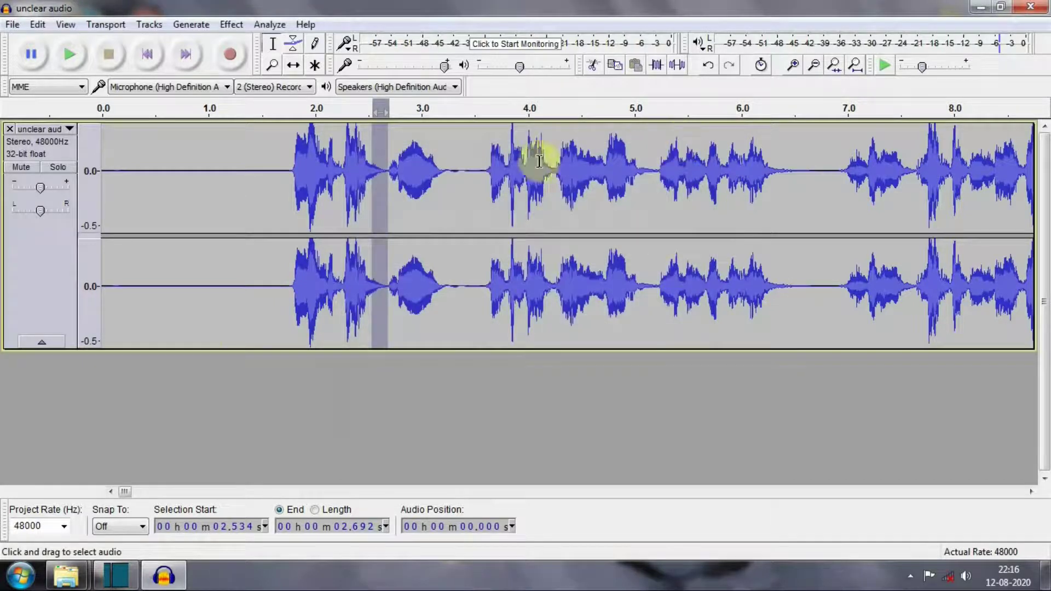
Normalize the entire track to a maximum amplitude of -1.0 dB with DC offset removal enabled
left_click(468, 208)
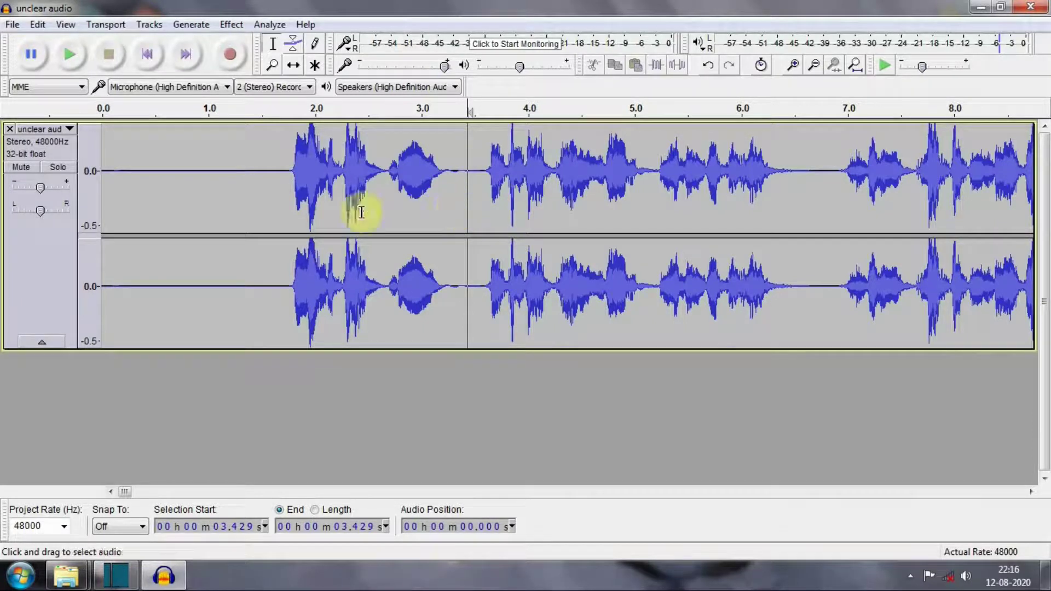
left_click(442, 195)
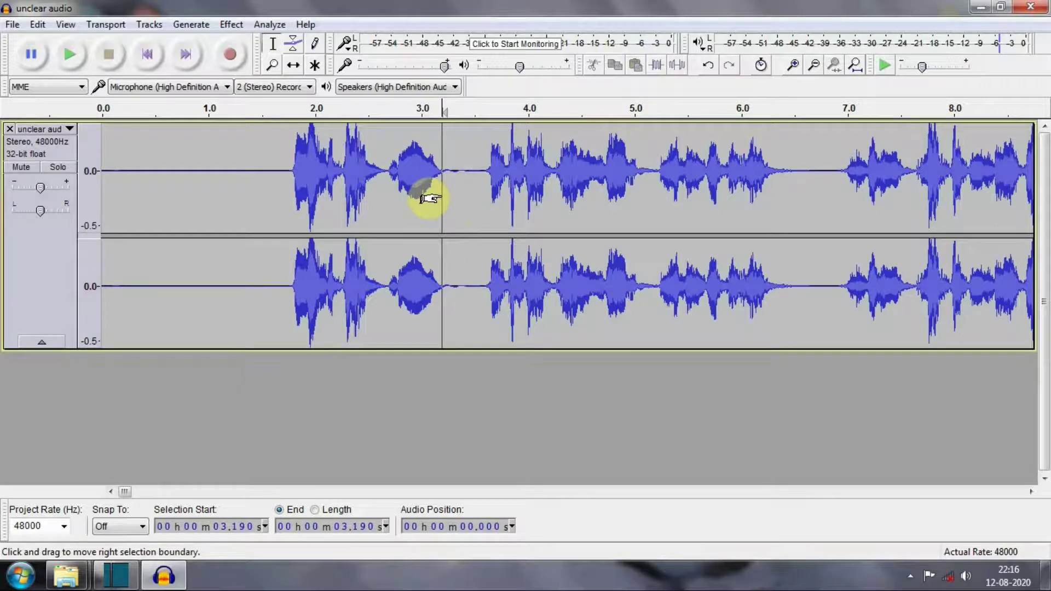
left_click(506, 206)
key("ctrl+a")
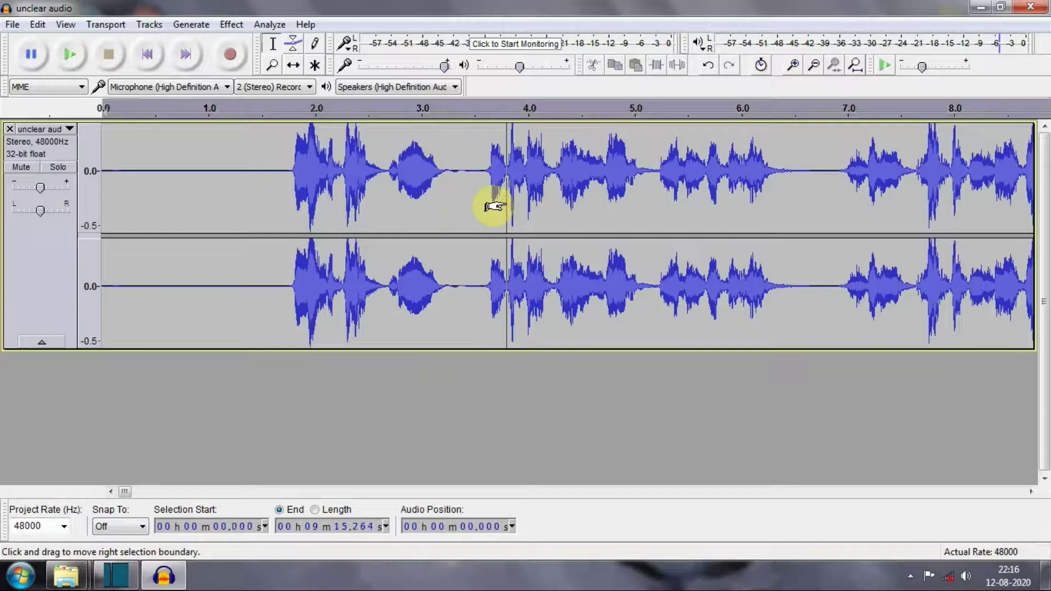
left_click(229, 23)
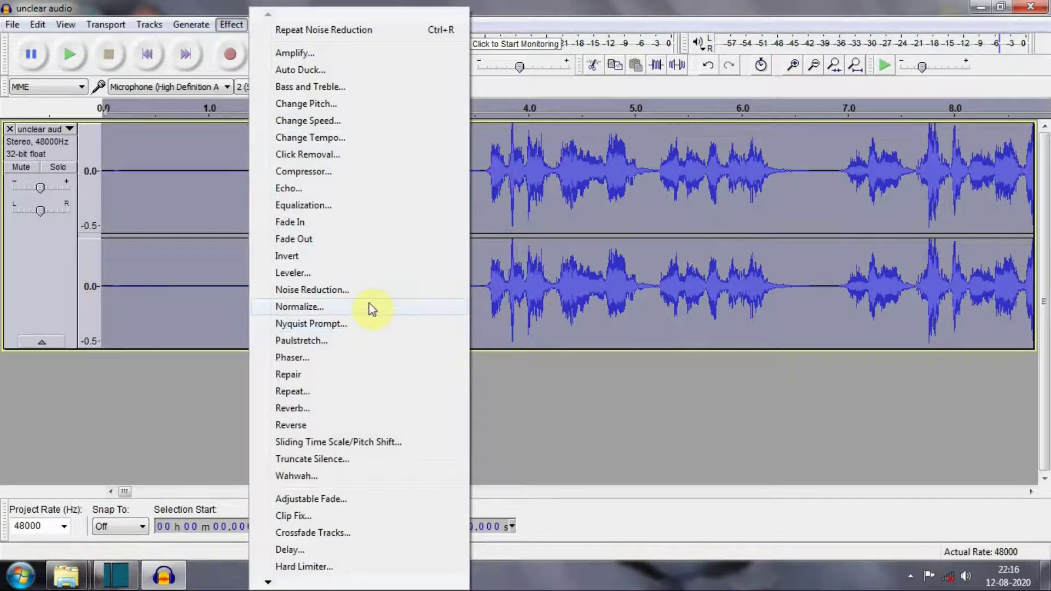
left_click(344, 310)
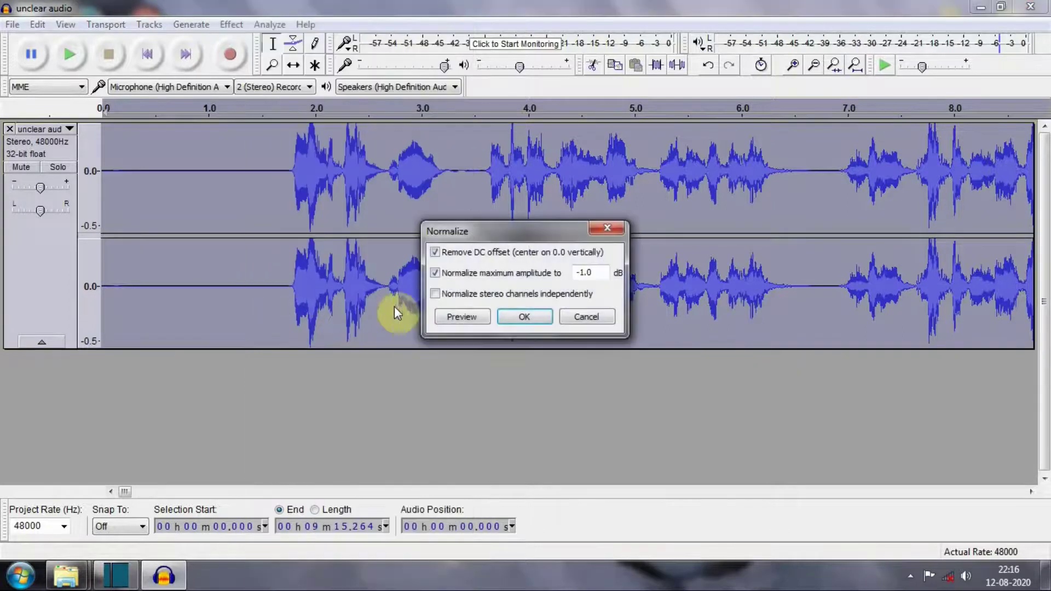
left_click(529, 317)
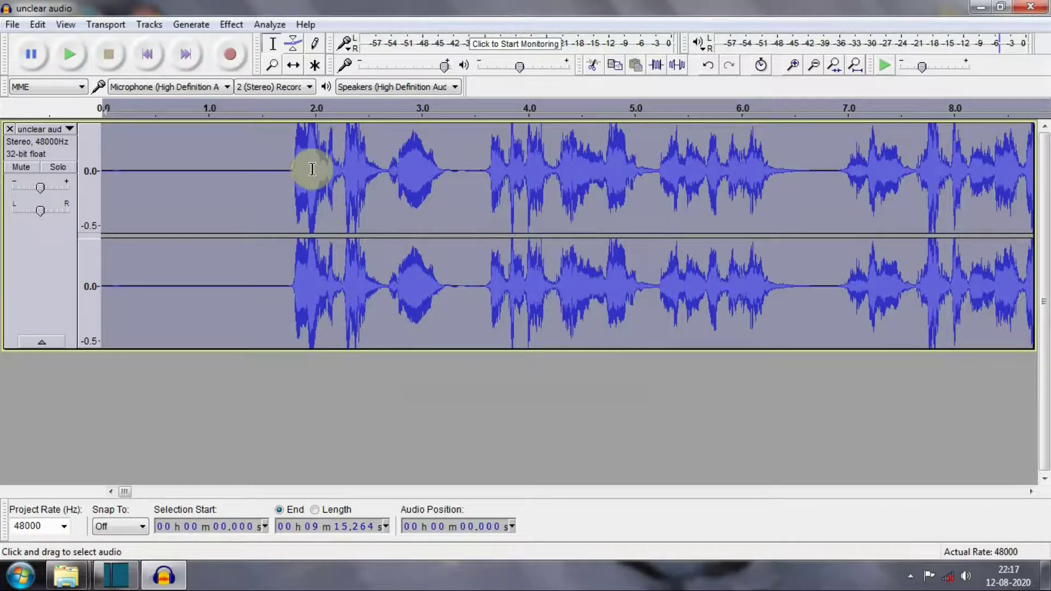
Play the normalized audio from about 1.62 seconds to check its loudness and clarity, and stop playback
left_click(274, 169)
key("space")
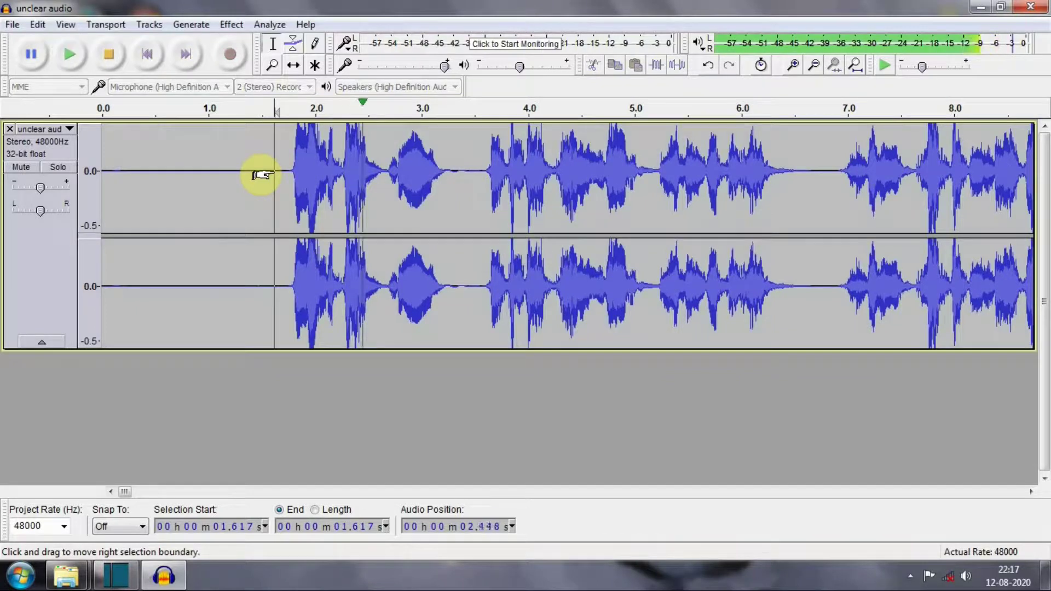
key("space")
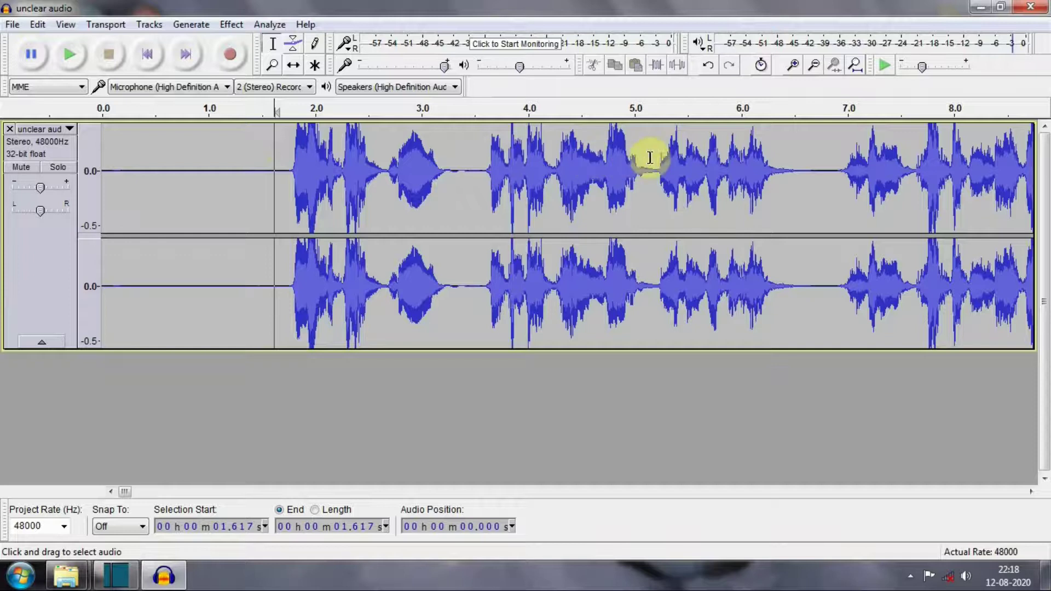
Apply a Fade In to the opening of the track, from the start to about 6.48 seconds
left_click(779, 161)
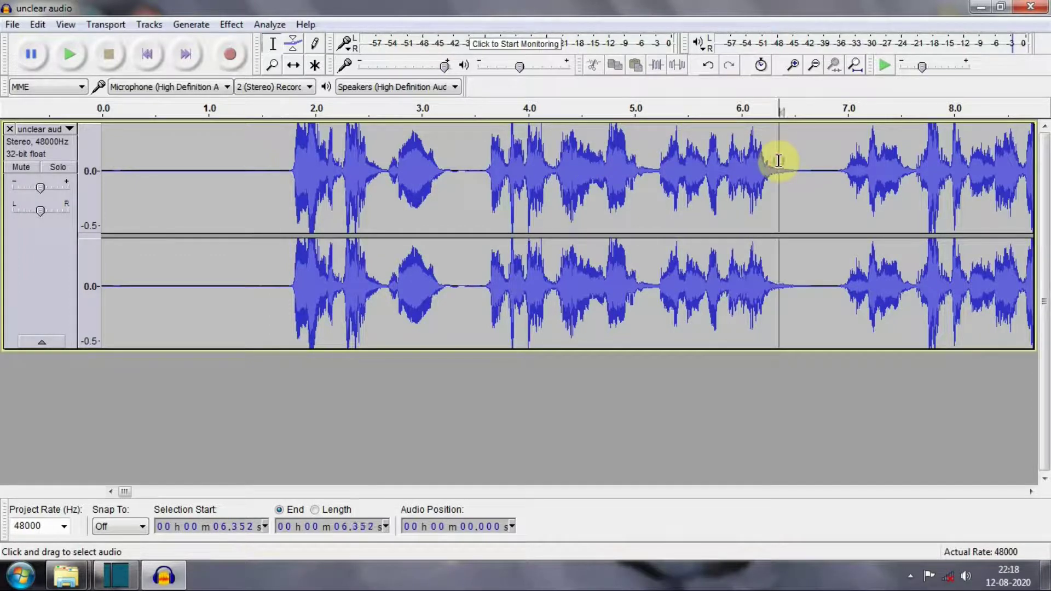
left_click_drag(779, 160, 793, 166)
left_click(786, 174)
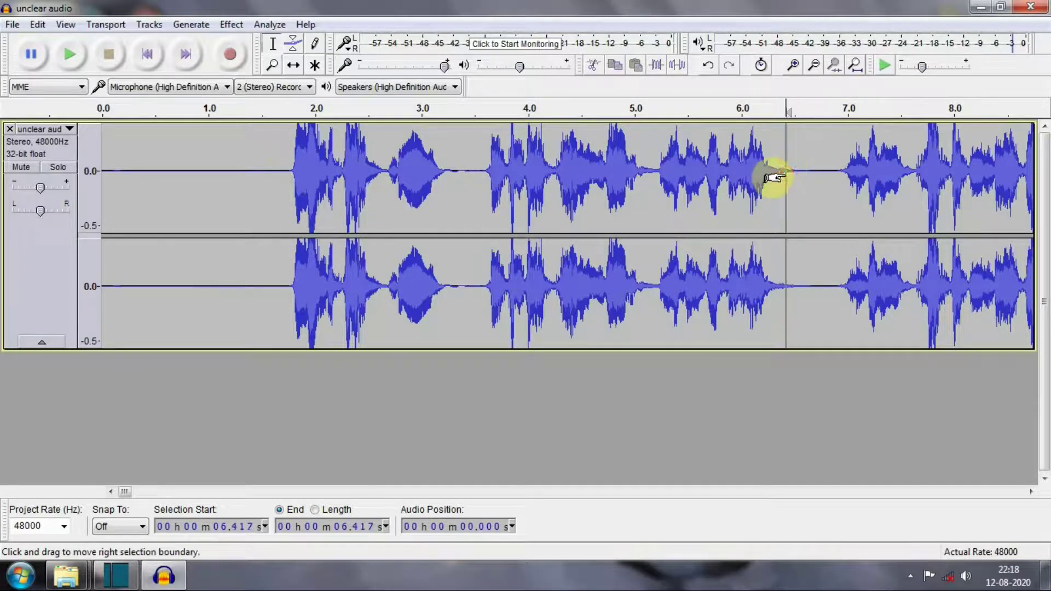
double_click(772, 178)
double_click(797, 175)
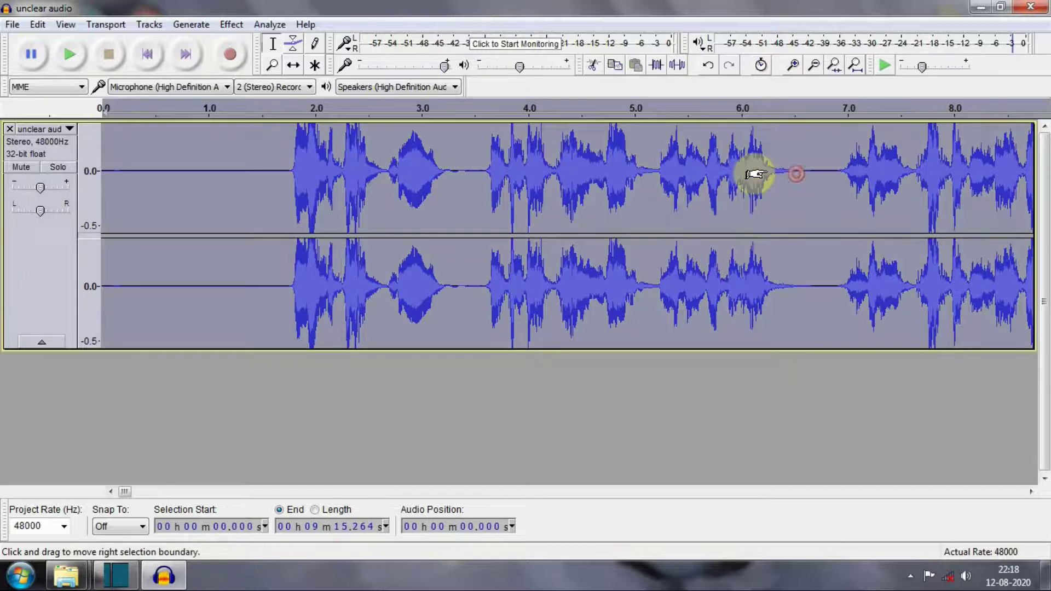
left_click(801, 172)
double_click(797, 174)
left_click(792, 172)
left_click_drag(780, 174, 78, 171)
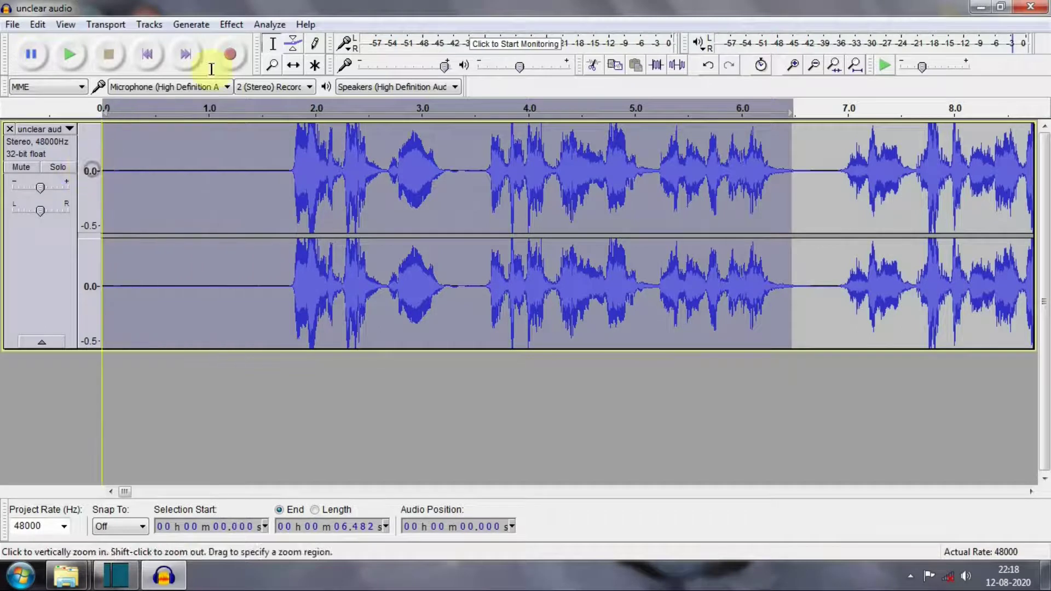
left_click(231, 24)
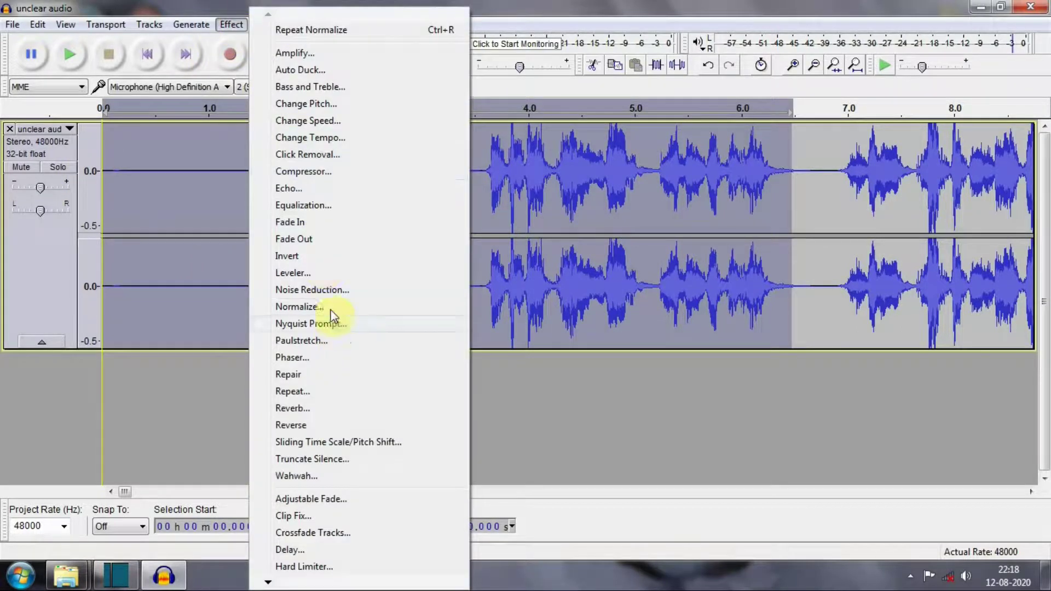
left_click(308, 222)
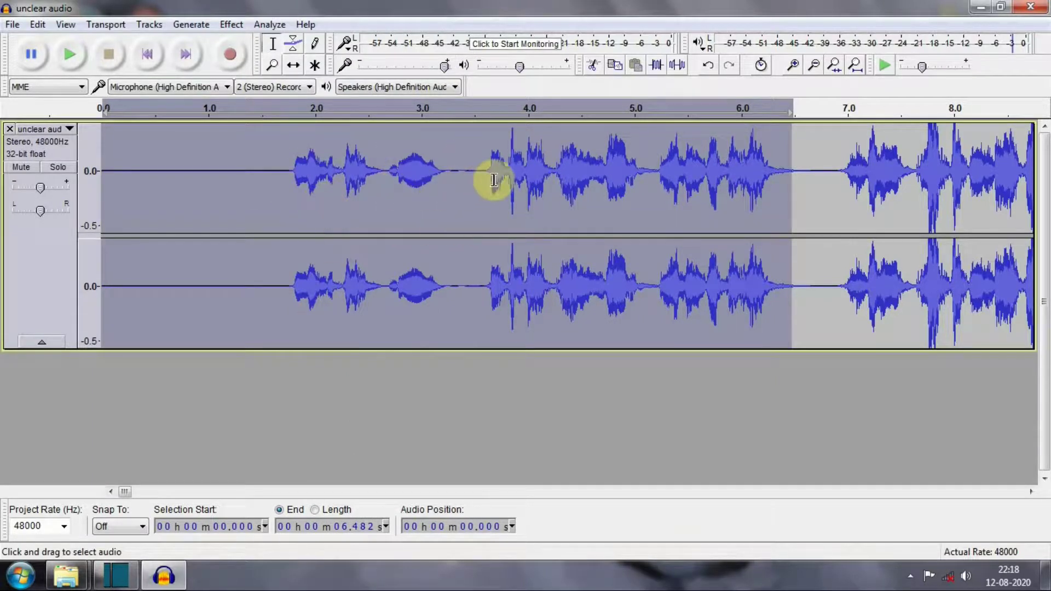
Play the faded-in opening from about 1.65 seconds to check the fade, and stop playback
left_click(801, 192)
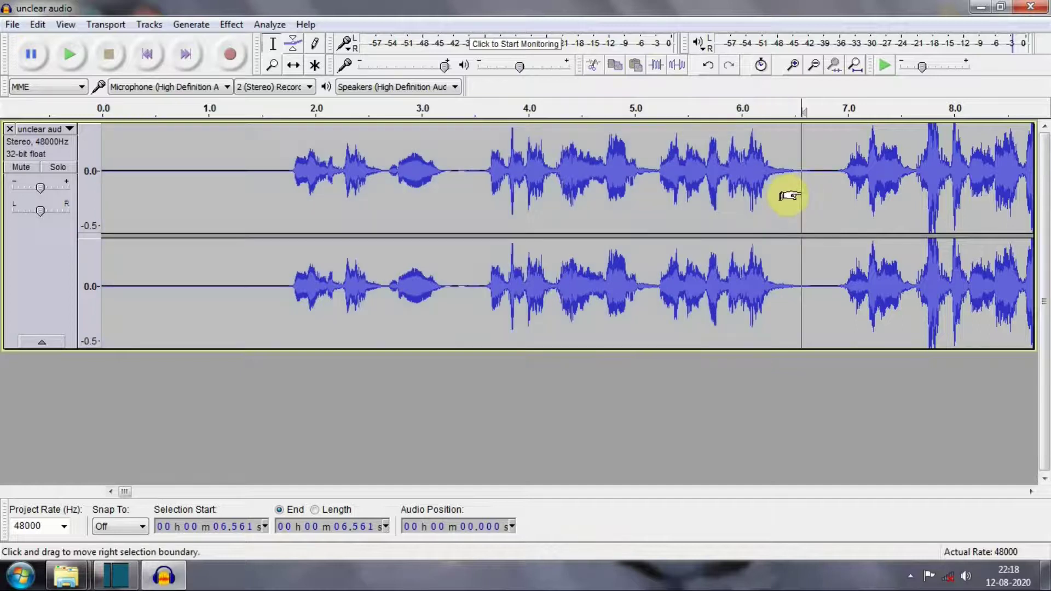
left_click(278, 169)
key("space")
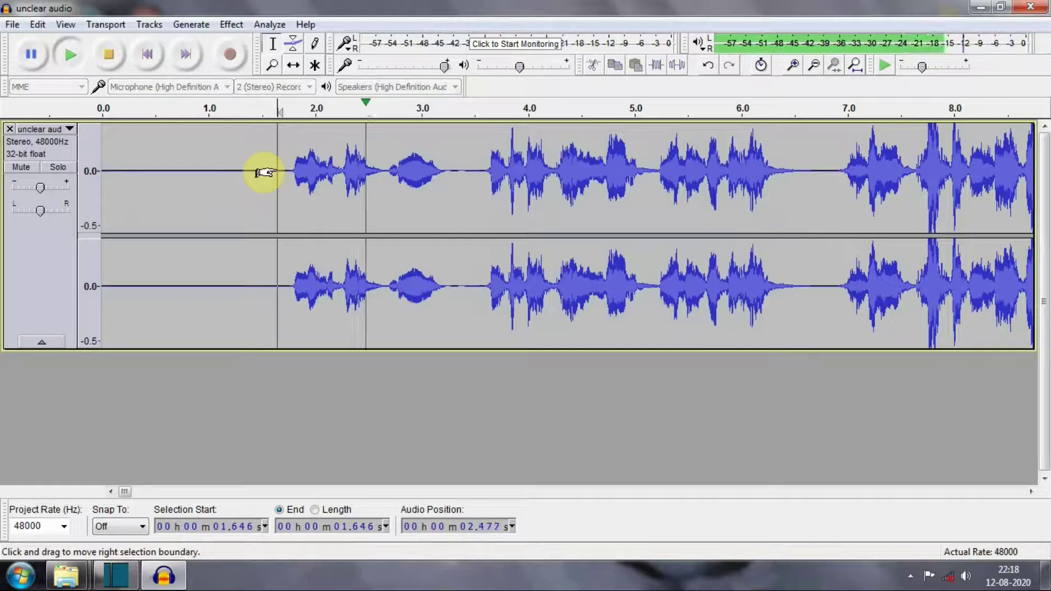
key("space")
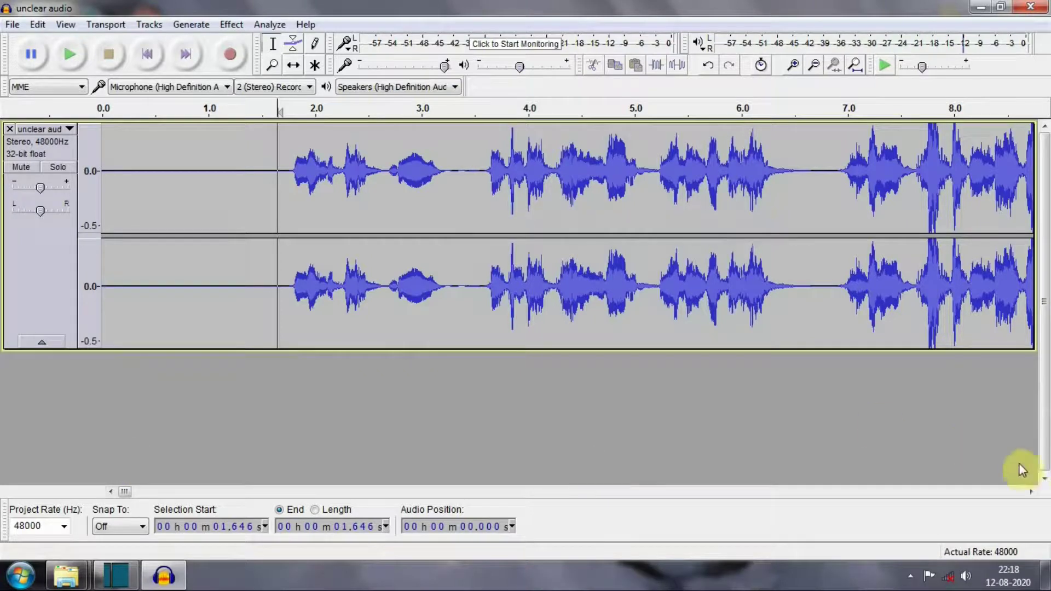
Apply a Fade Out to the closing speech, from about 9:11.56 to the end of the track
scroll(1015, 488, "right", 15)
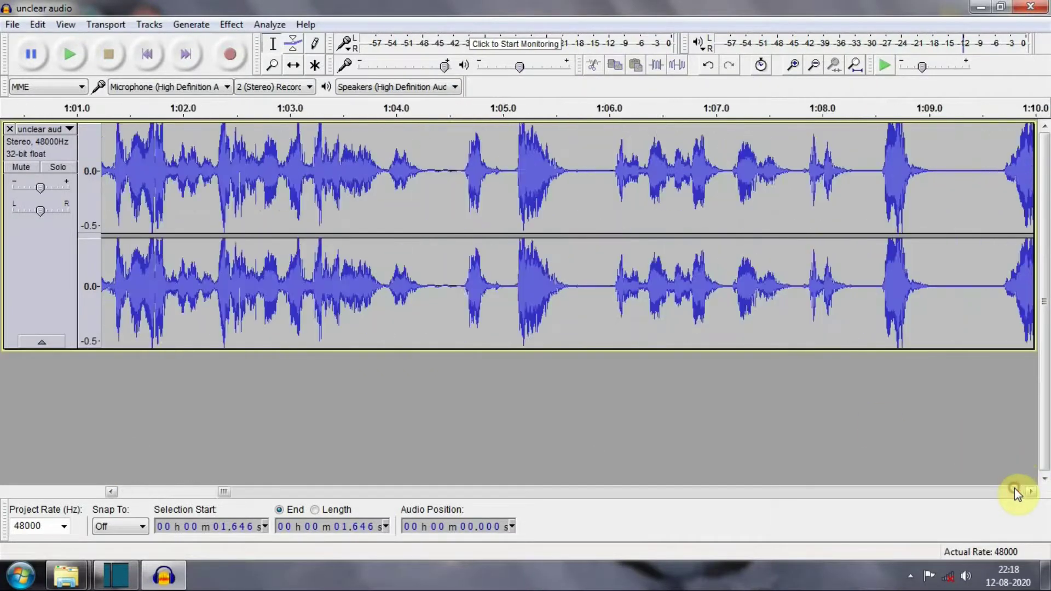
scroll(1014, 488, "right", 20)
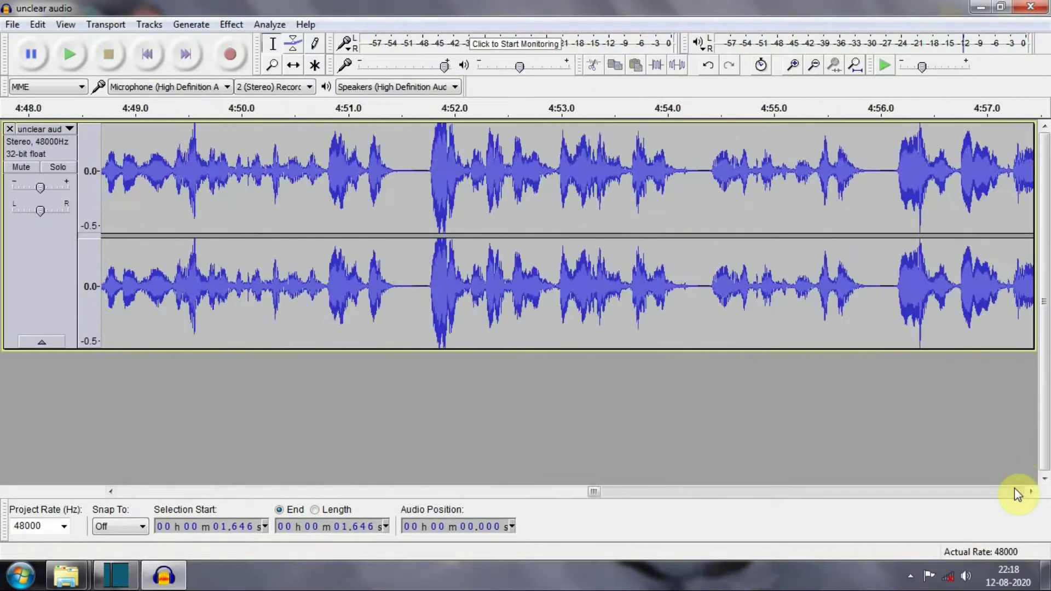
scroll(1014, 488, "right", 18)
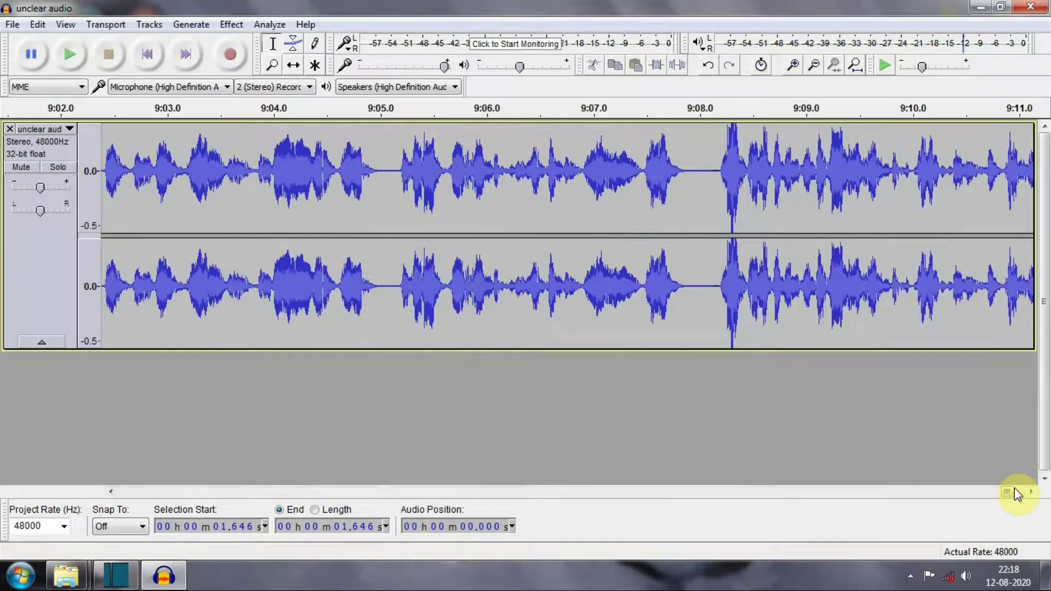
left_click(1030, 491)
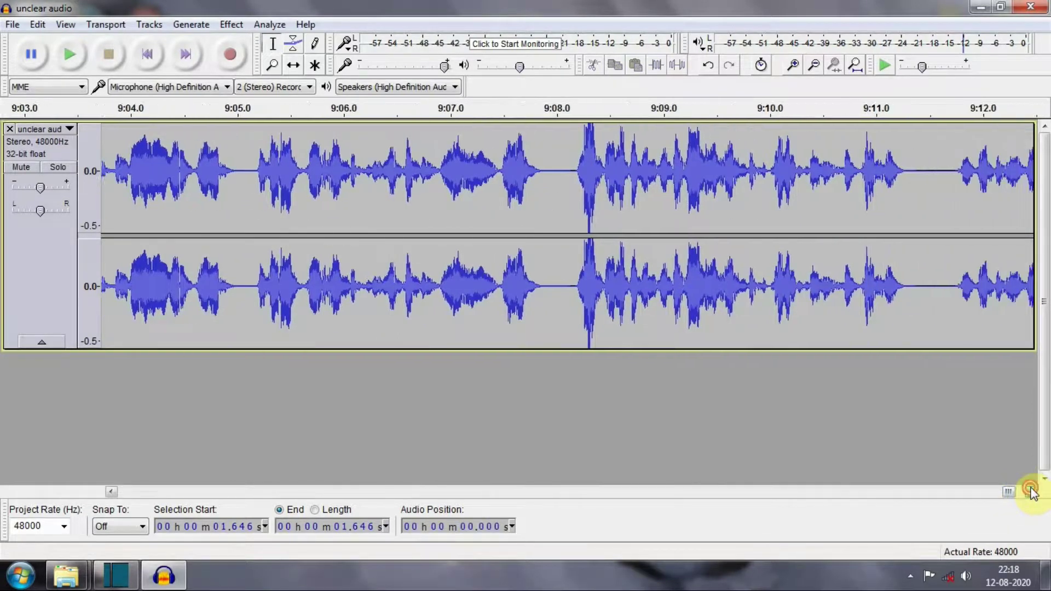
left_click(1031, 491)
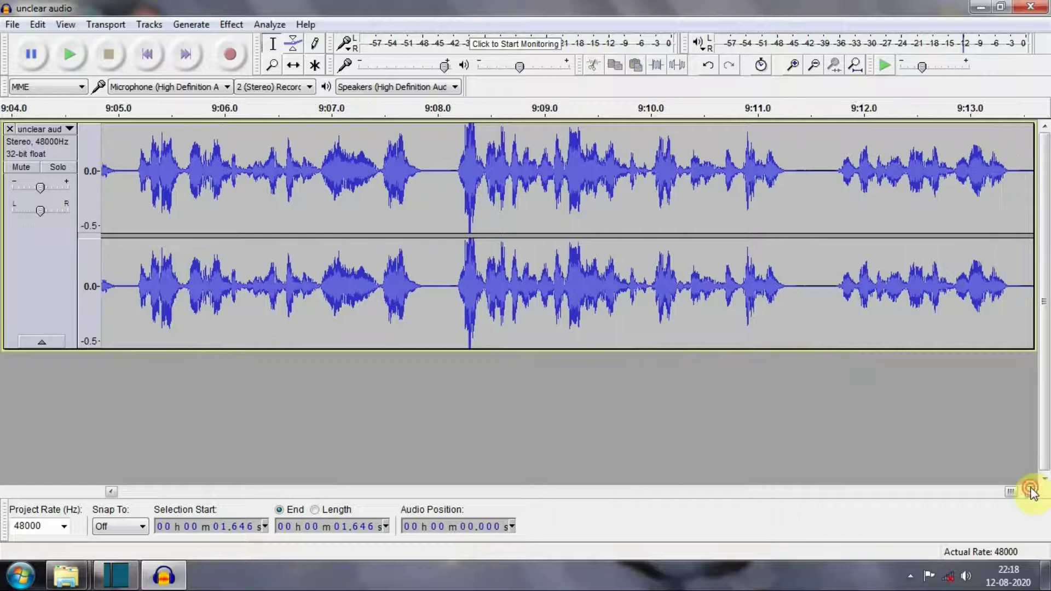
left_click(1031, 491)
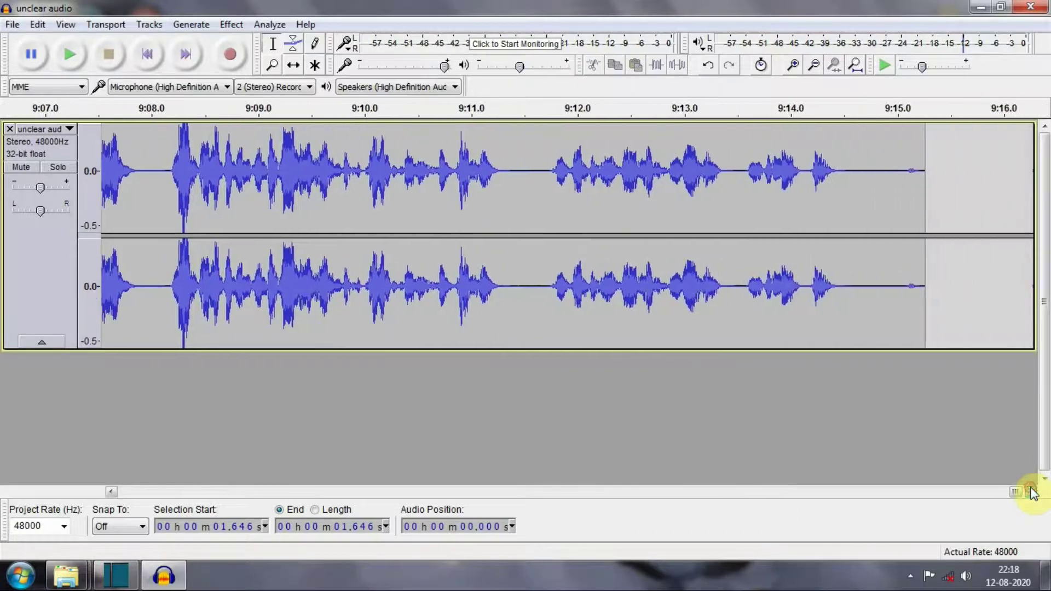
left_click(503, 168)
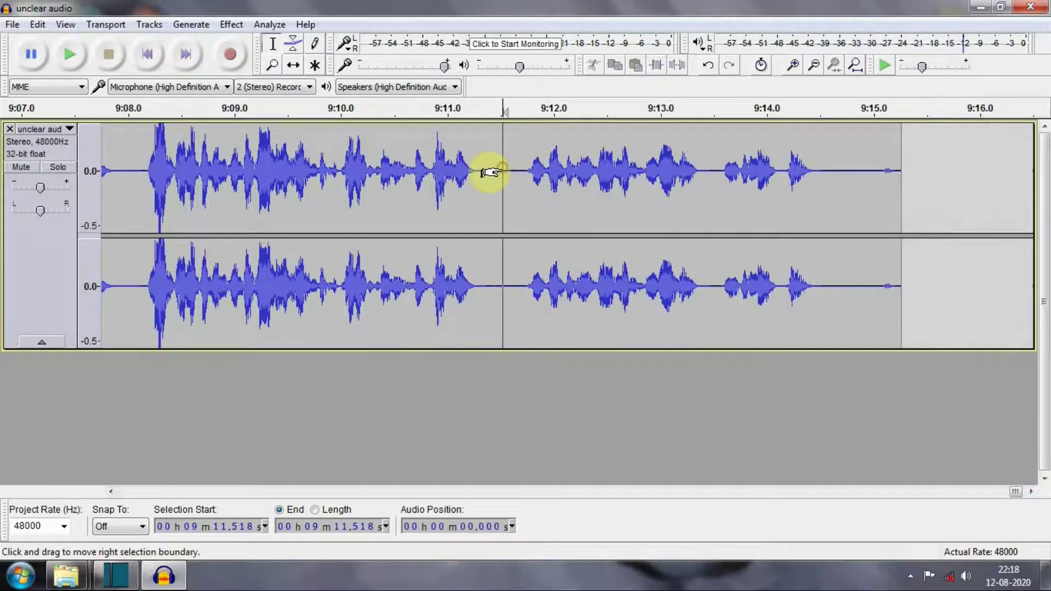
left_click_drag(508, 170, 886, 184)
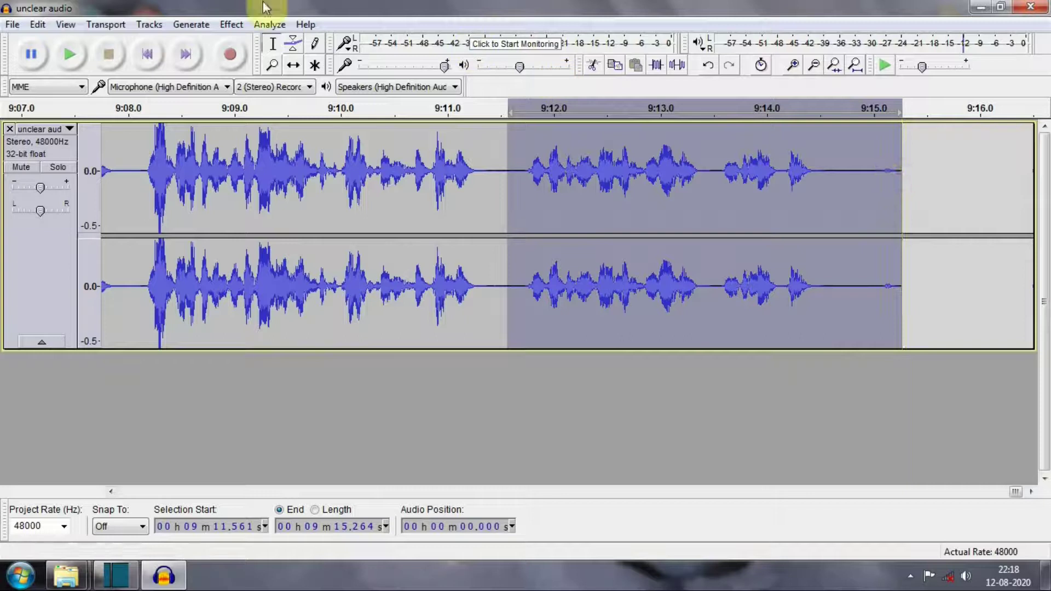
left_click(232, 24)
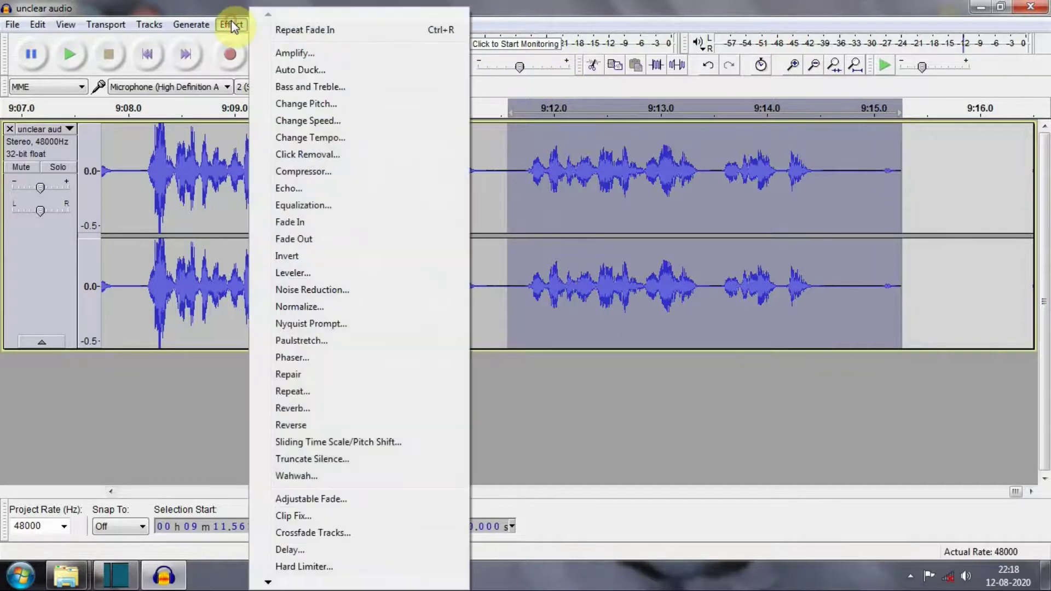
left_click(302, 237)
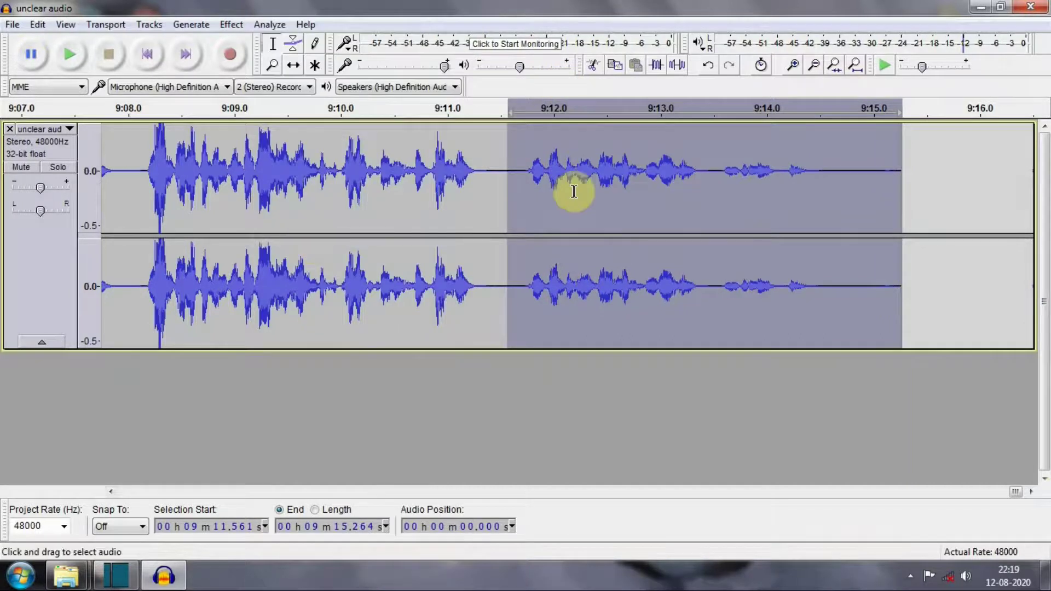
Try deleting the silent tail from about 9:14.67 to the end of the track, and undo the deletion
left_click(552, 209)
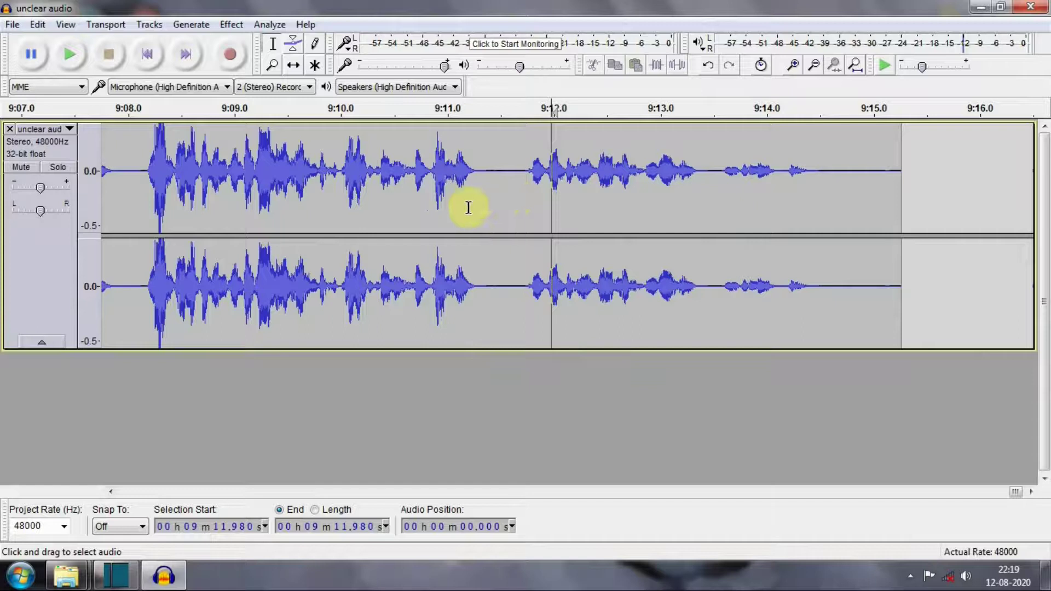
left_click(824, 176)
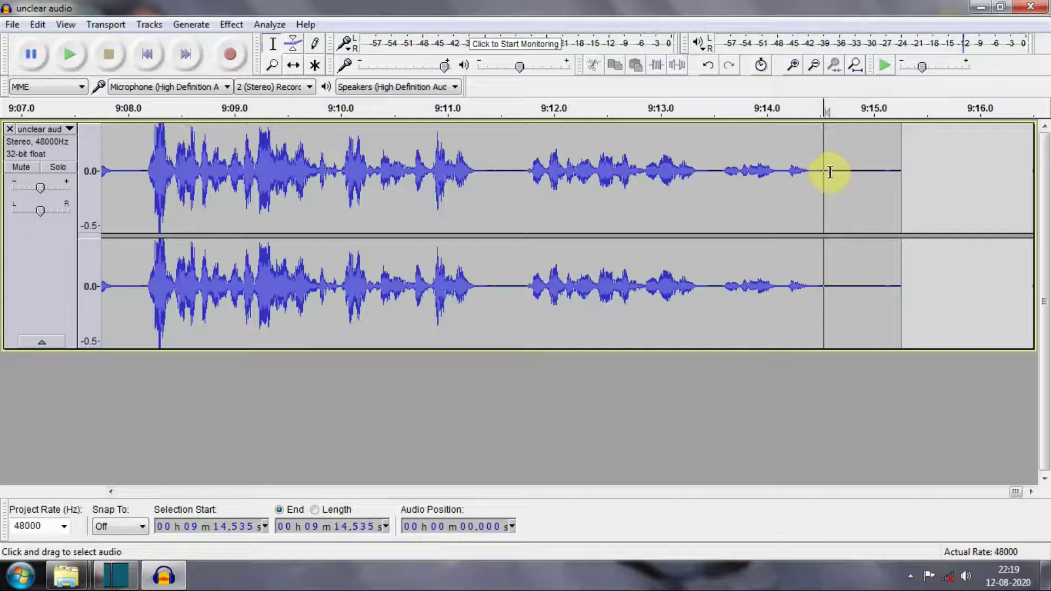
left_click(837, 176)
left_click_drag(837, 176, 901, 177)
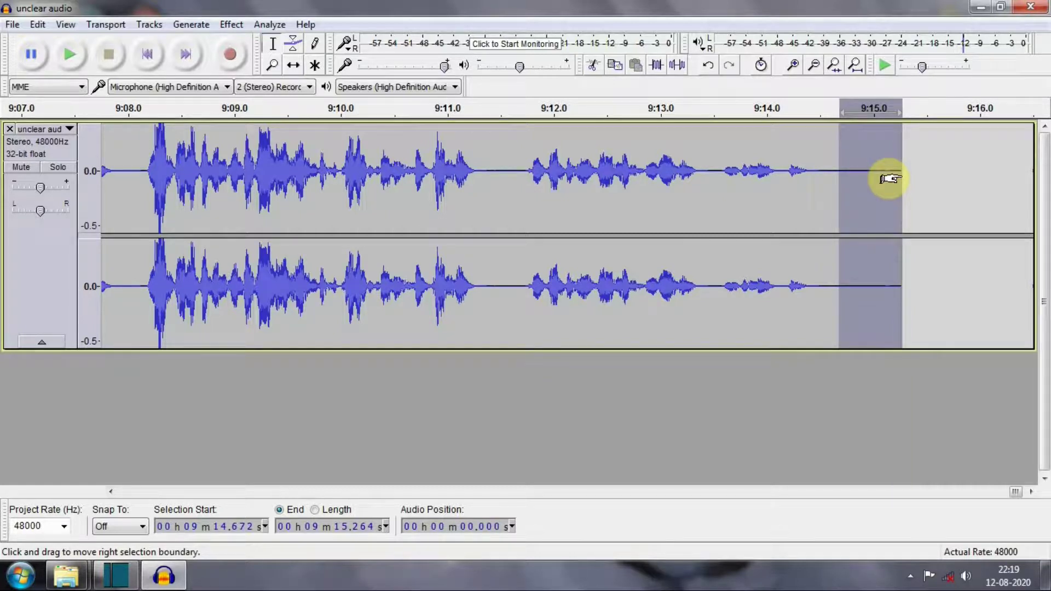
key("Delete")
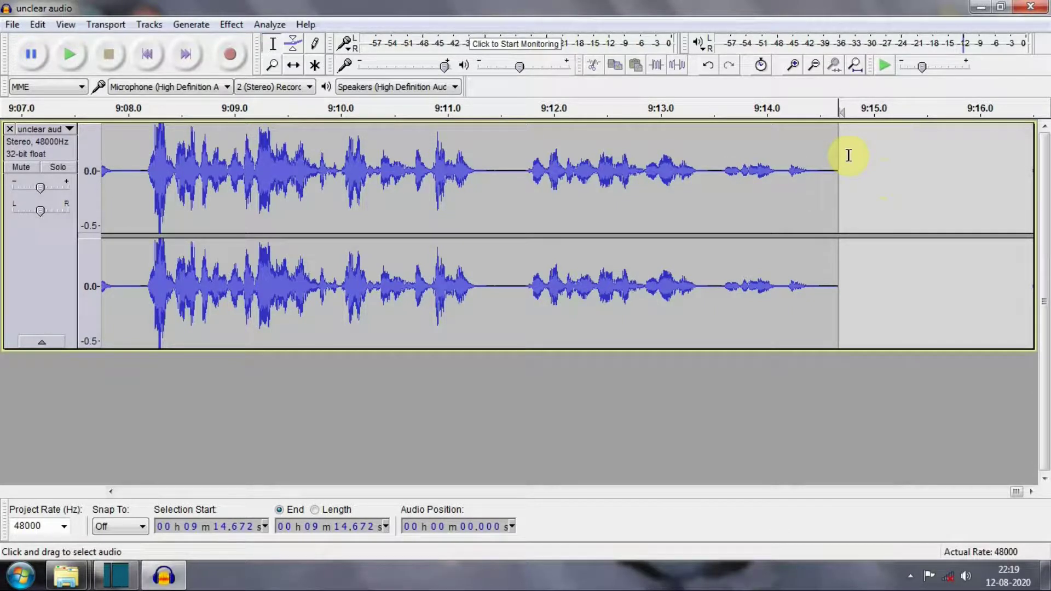
key("ctrl+z")
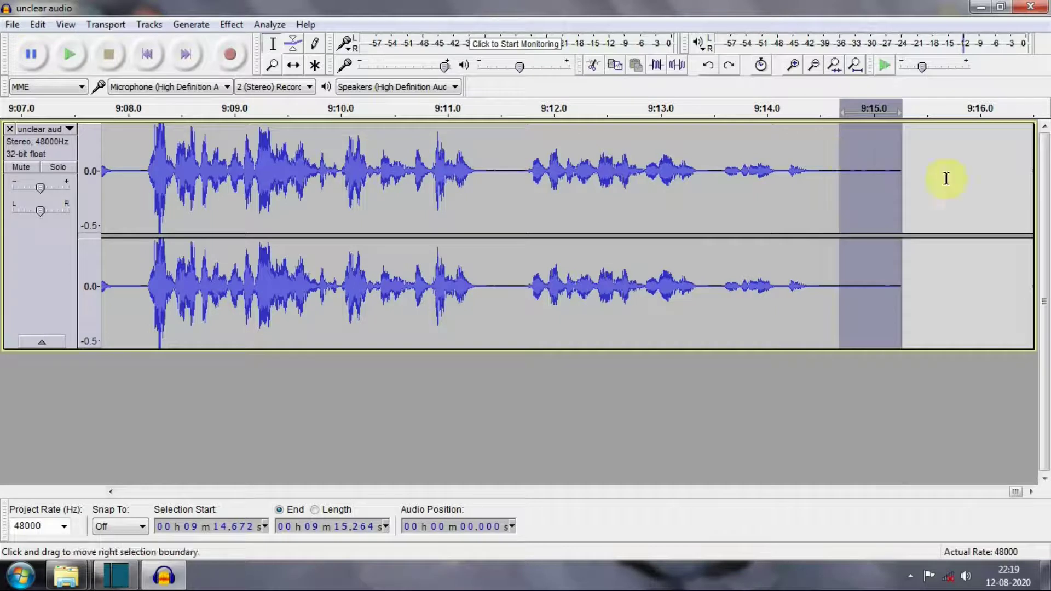
left_click(987, 190)
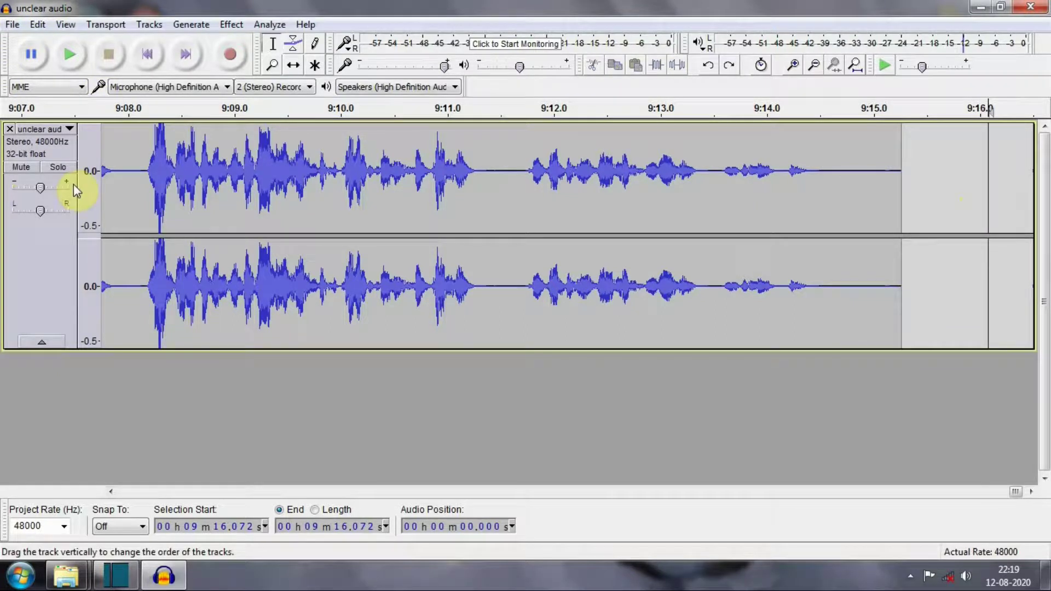
Export the whole track as a 16-bit PCM WAV file named "clear audio" in the audios folder, accepting the metadata as is
left_click(9, 25)
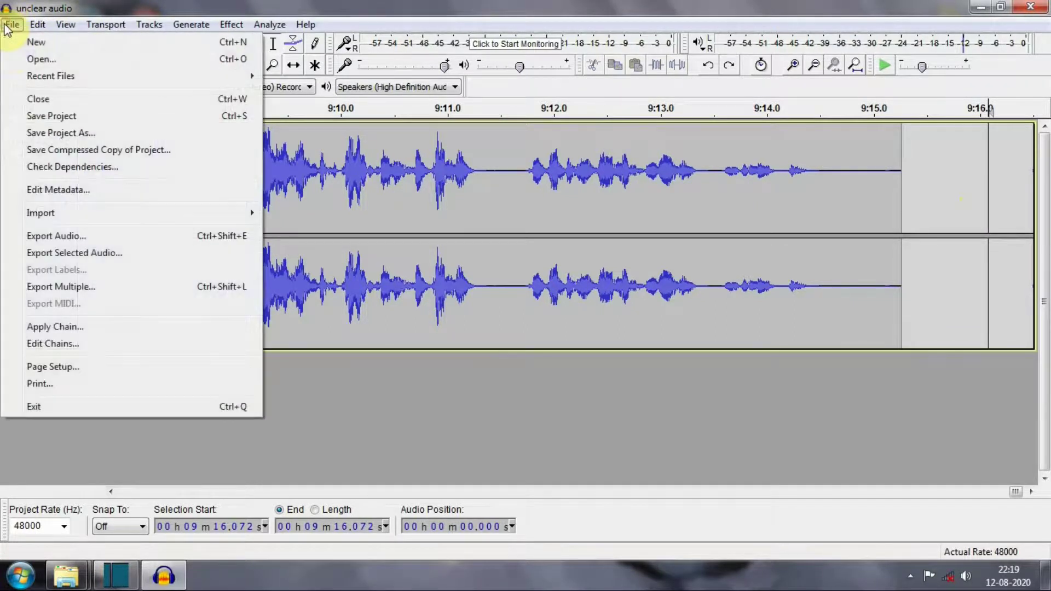
left_click(118, 236)
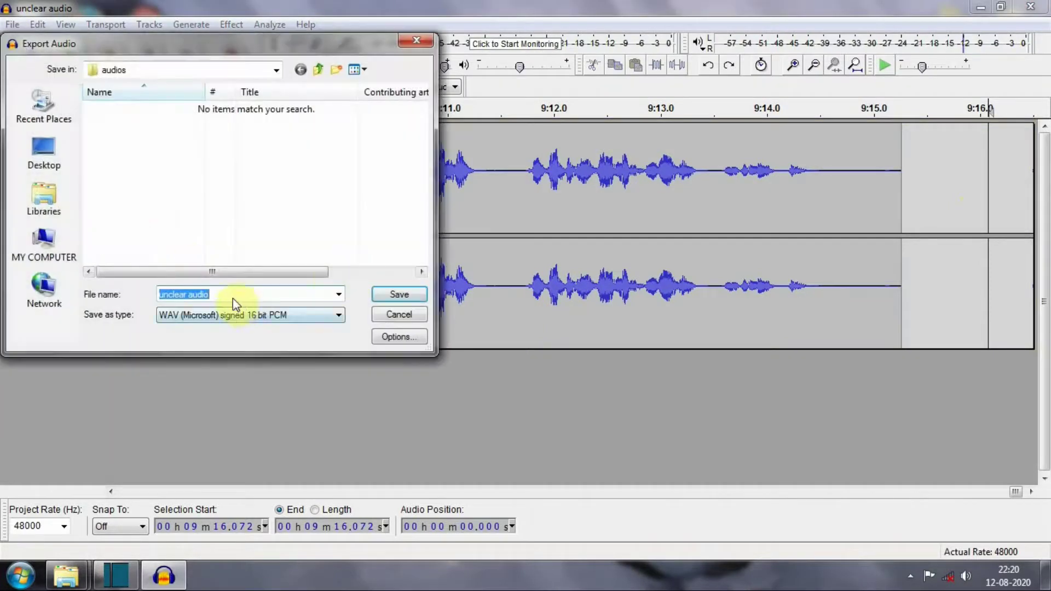
left_click(187, 296)
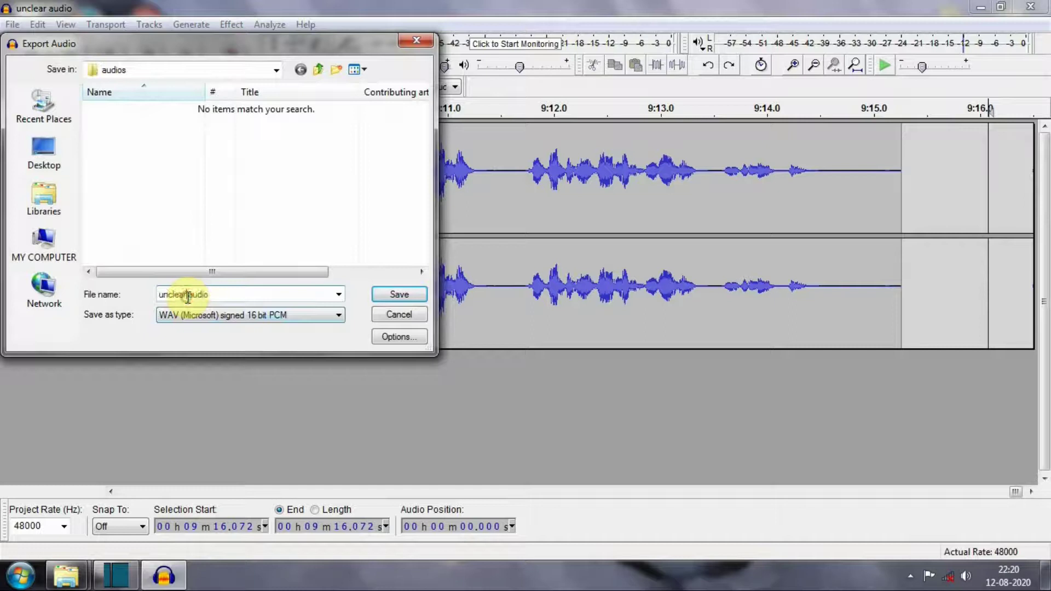
key("BackSpace")
key("BackSpace")
key("BackSpace")
key("BackSpace")
key("BackSpace")
key("BackSpace")
key("BackSpace")
key("BackSpace")
type("clear")
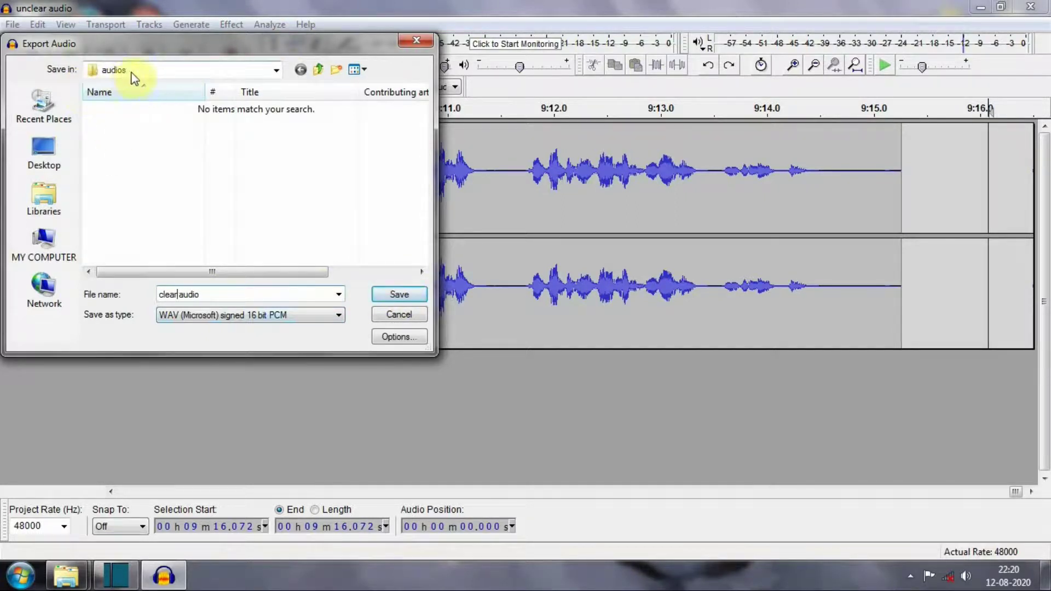
left_click(407, 296)
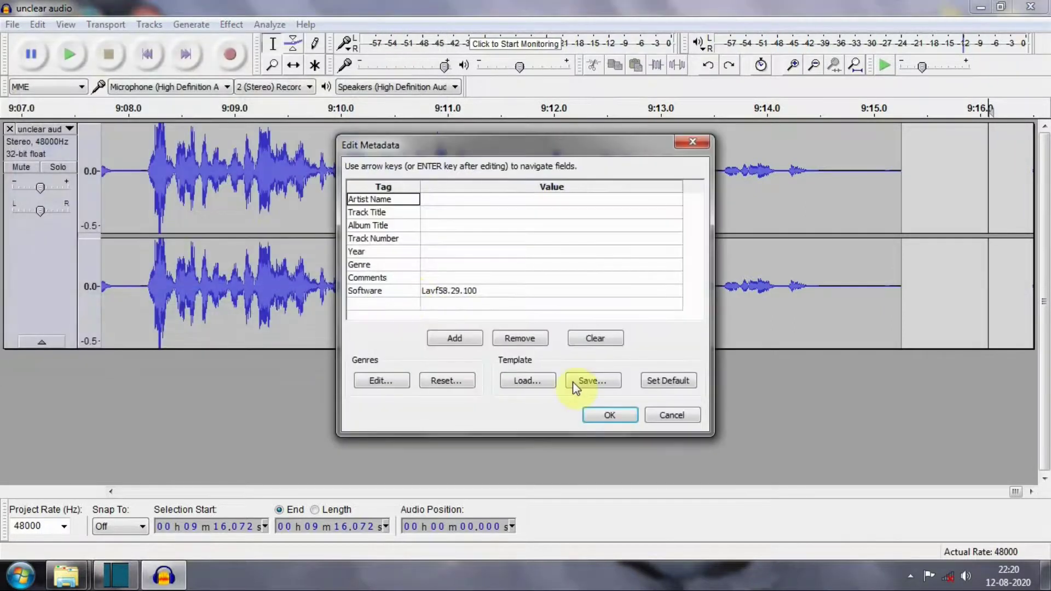
left_click(601, 413)
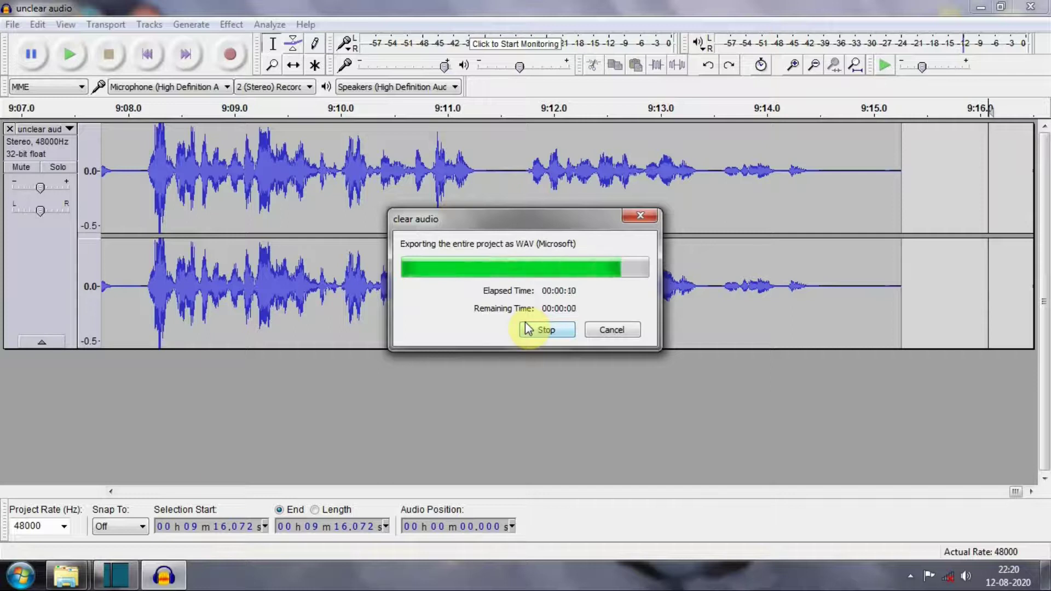
Switch to the hey.mlt project in Shotcut, return the playhead to the start, and add an audio track
left_click(981, 7)
left_click(979, 7)
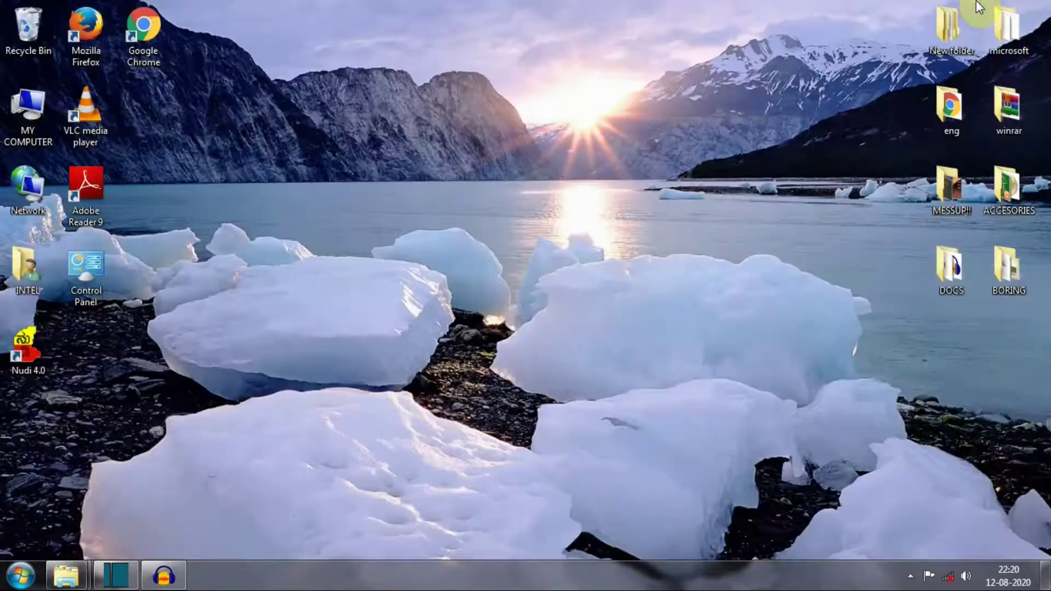
left_click(115, 576)
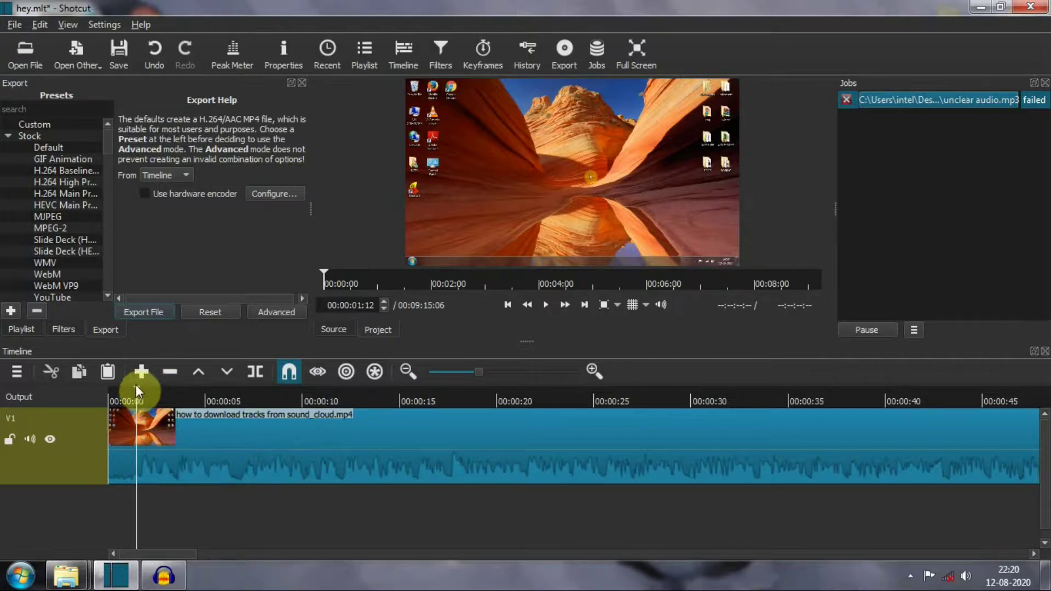
left_click_drag(136, 385, 104, 385)
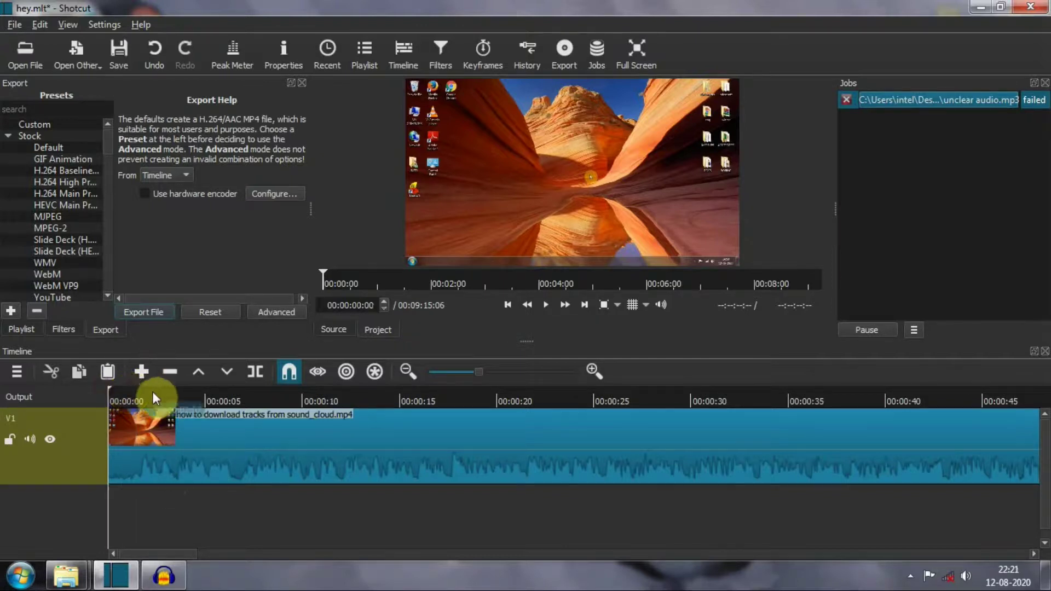
left_click(18, 373)
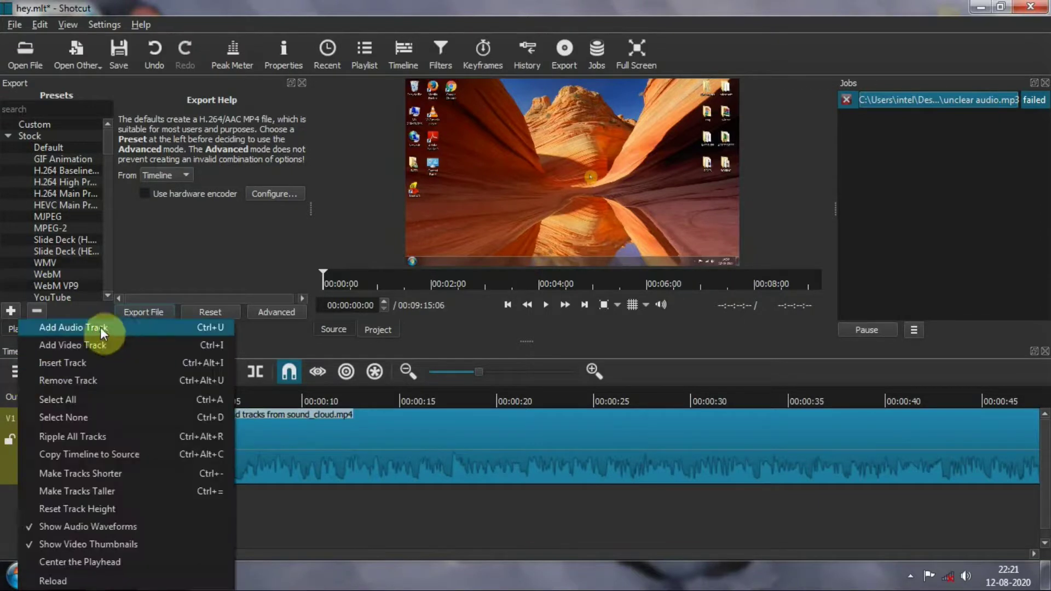
left_click(99, 327)
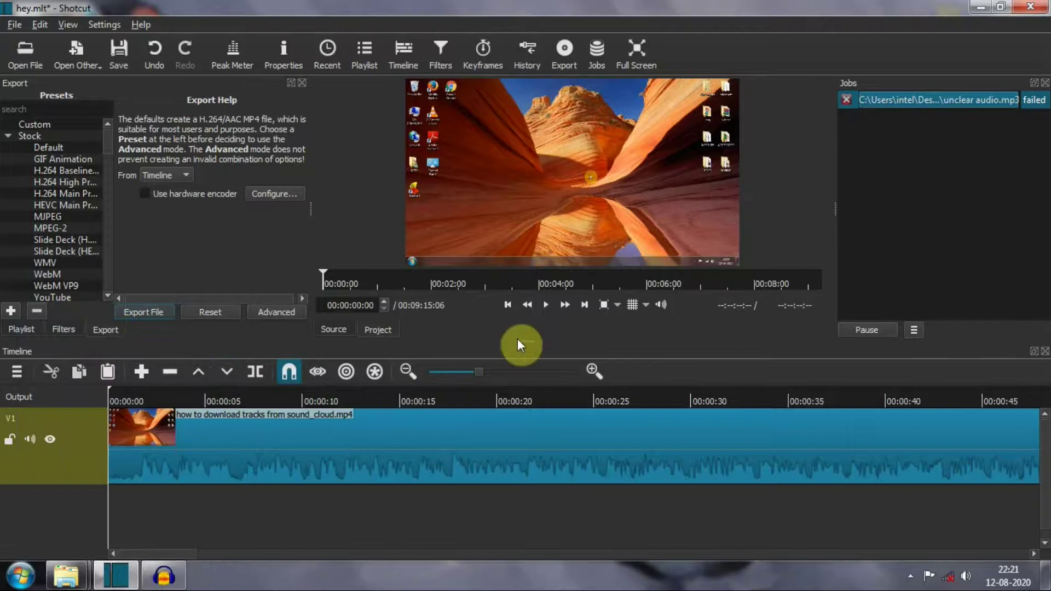
left_click(427, 410)
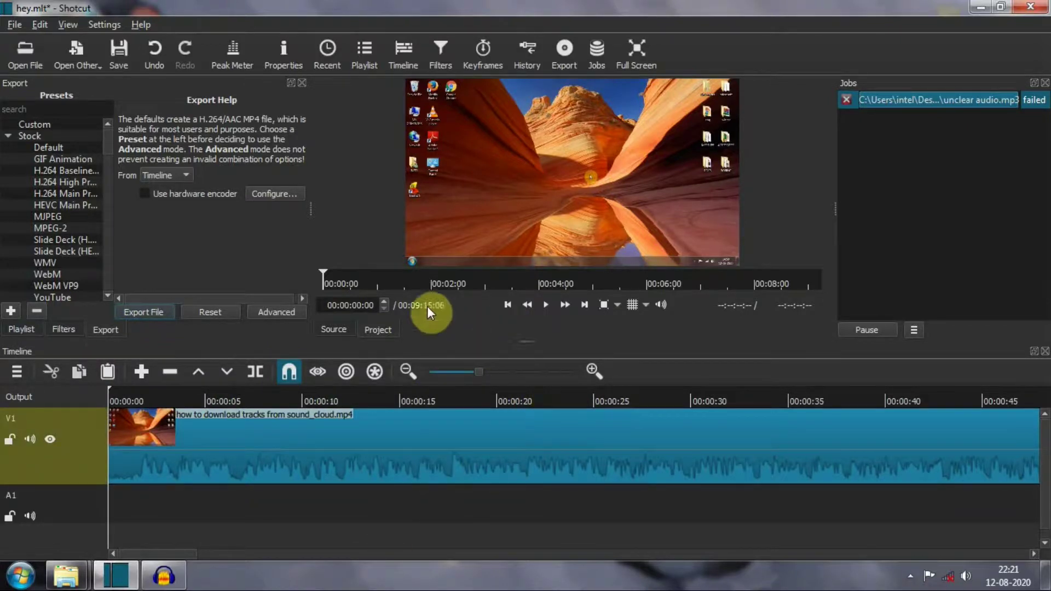
Open "clear audio" from the audios folder and place it on audio track A1 at the start of the timeline
left_click(302, 83)
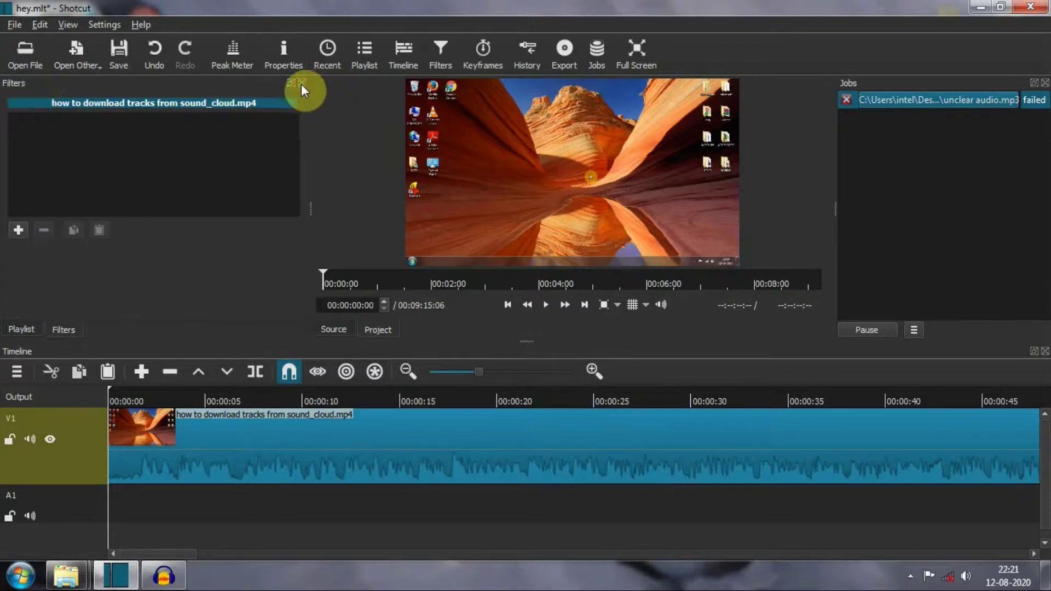
left_click(19, 48)
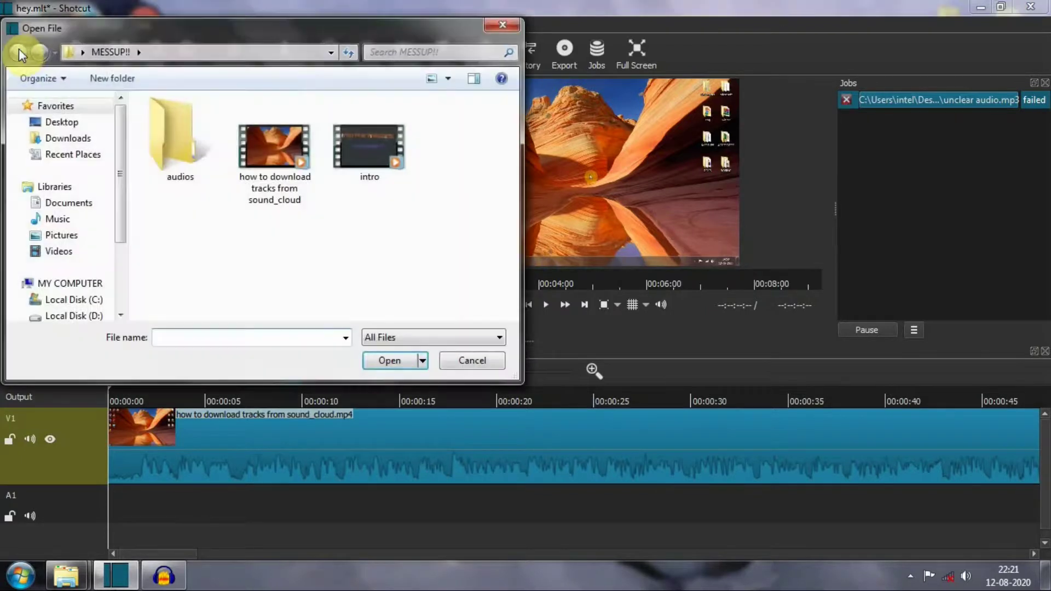
double_click(181, 140)
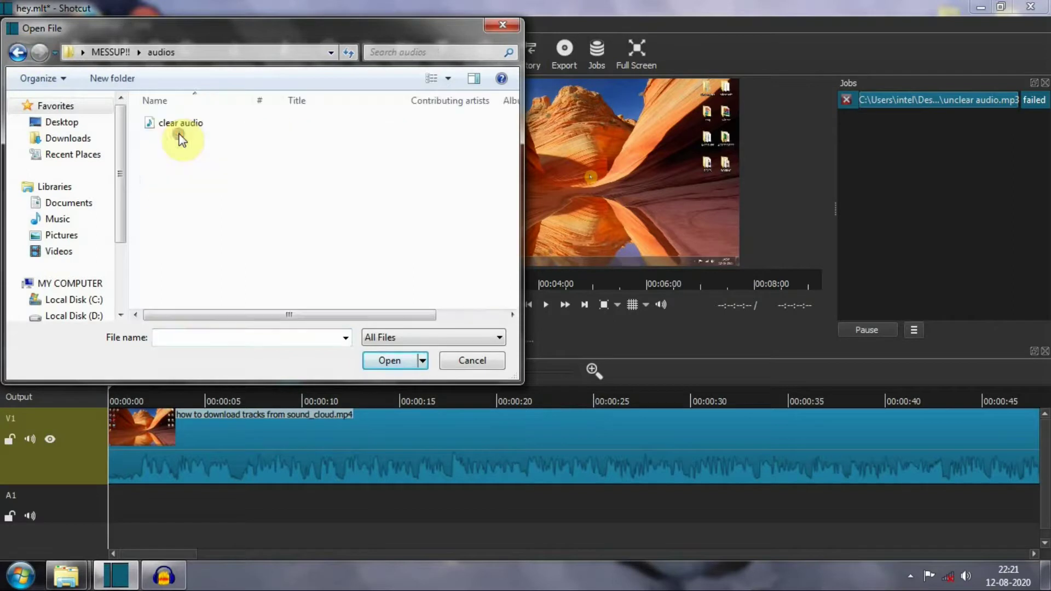
left_click(210, 129)
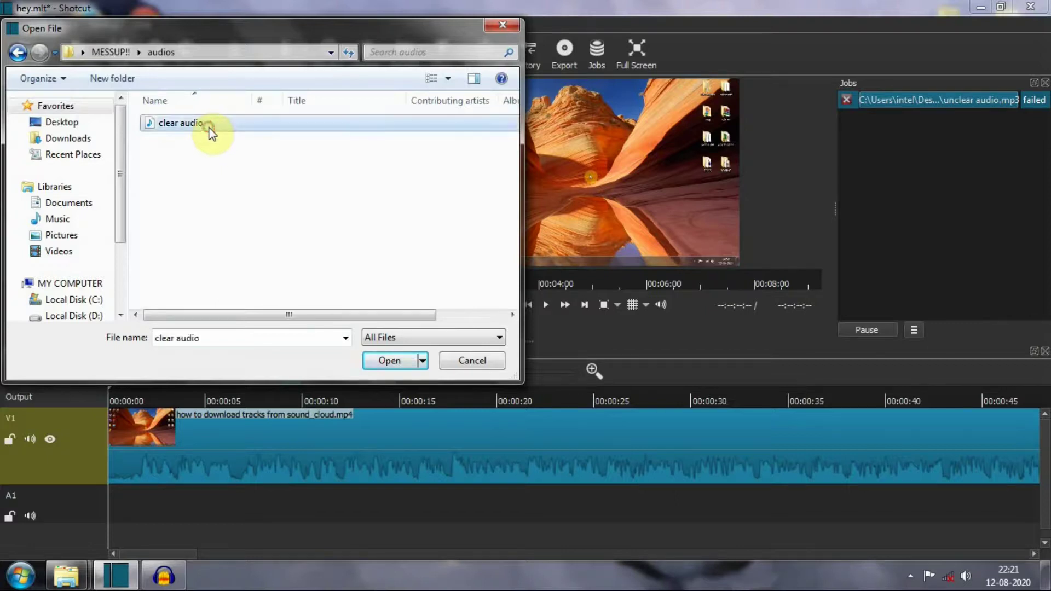
left_click(388, 361)
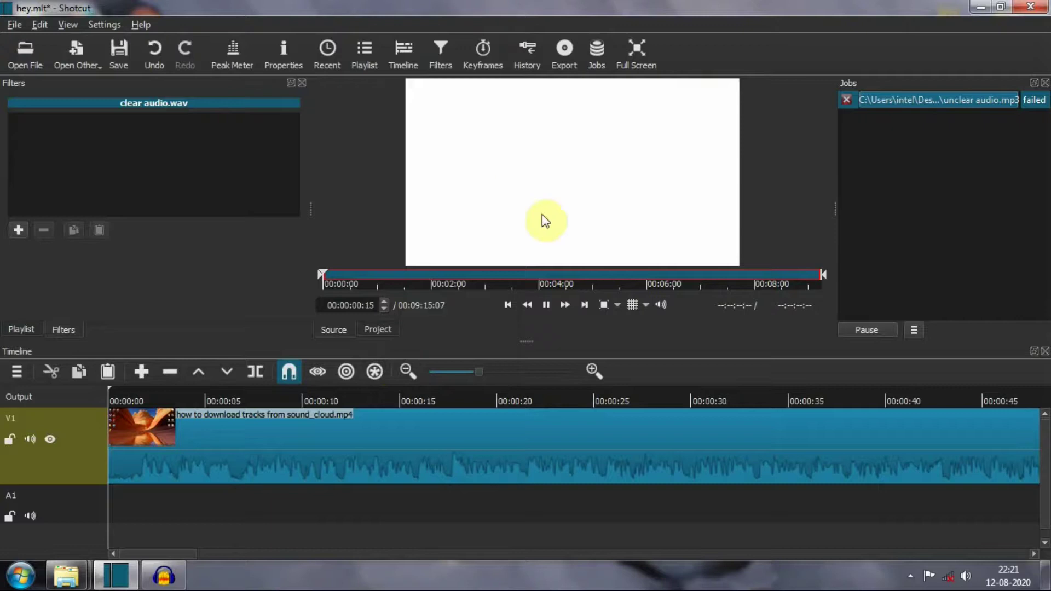
left_click(546, 305)
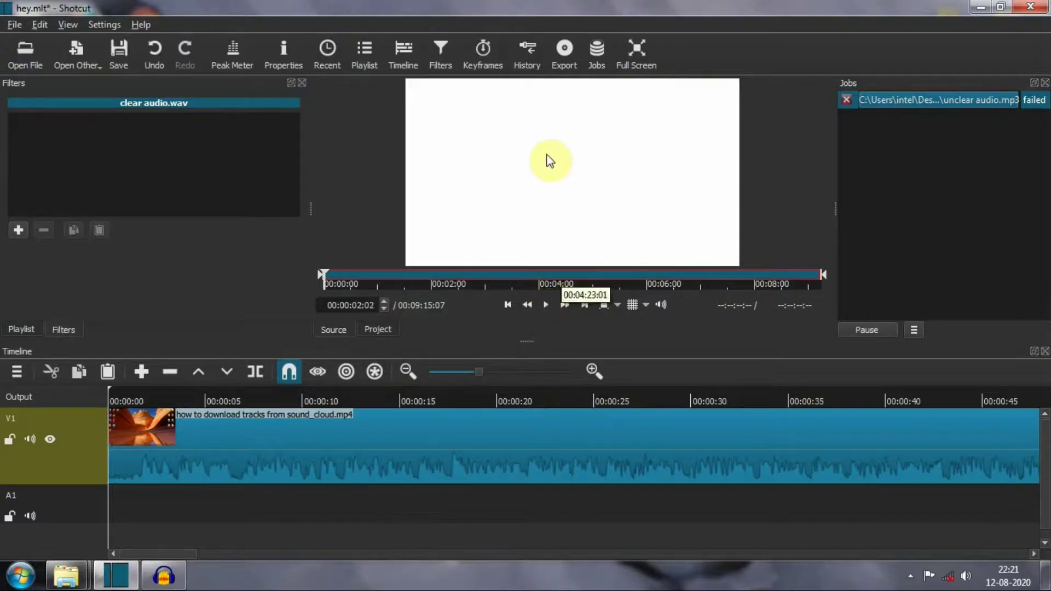
left_click_drag(546, 158, 114, 508)
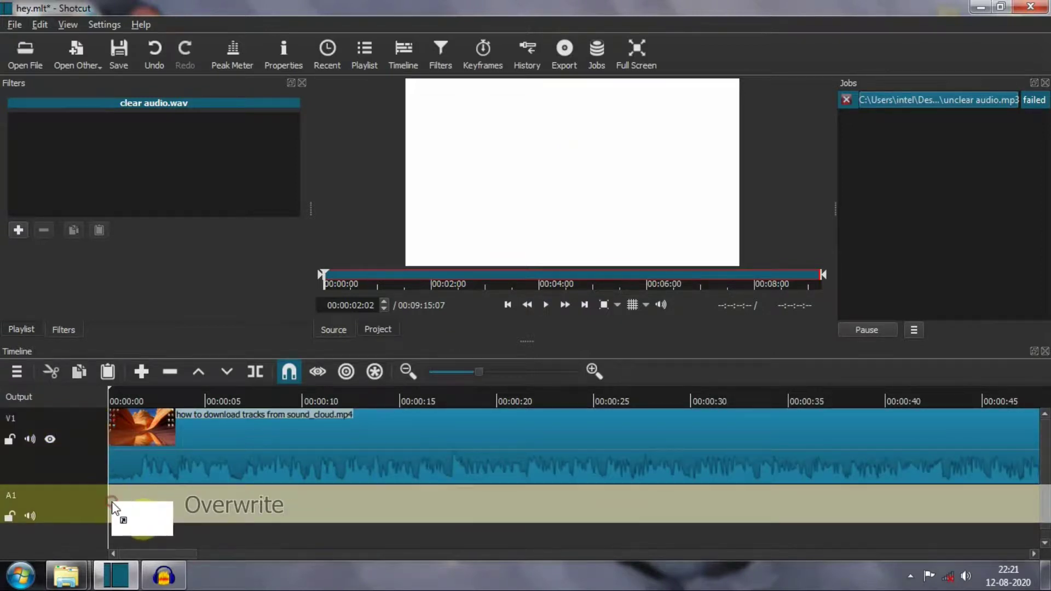
left_click_drag(113, 508, 113, 509)
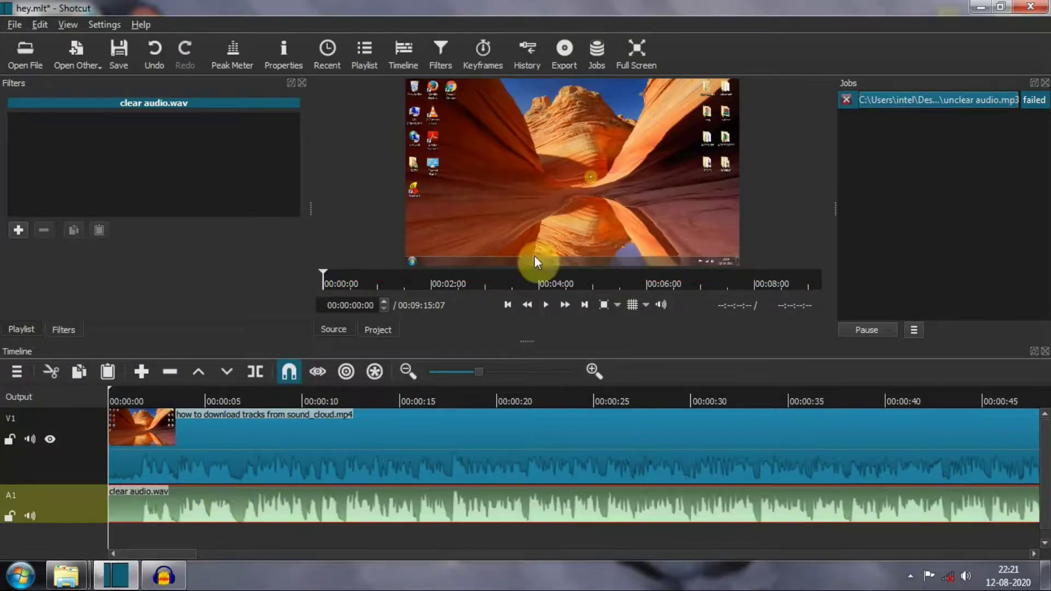
Play the first few seconds of the timeline with both audio sources, and return the playhead to the start
left_click(546, 305)
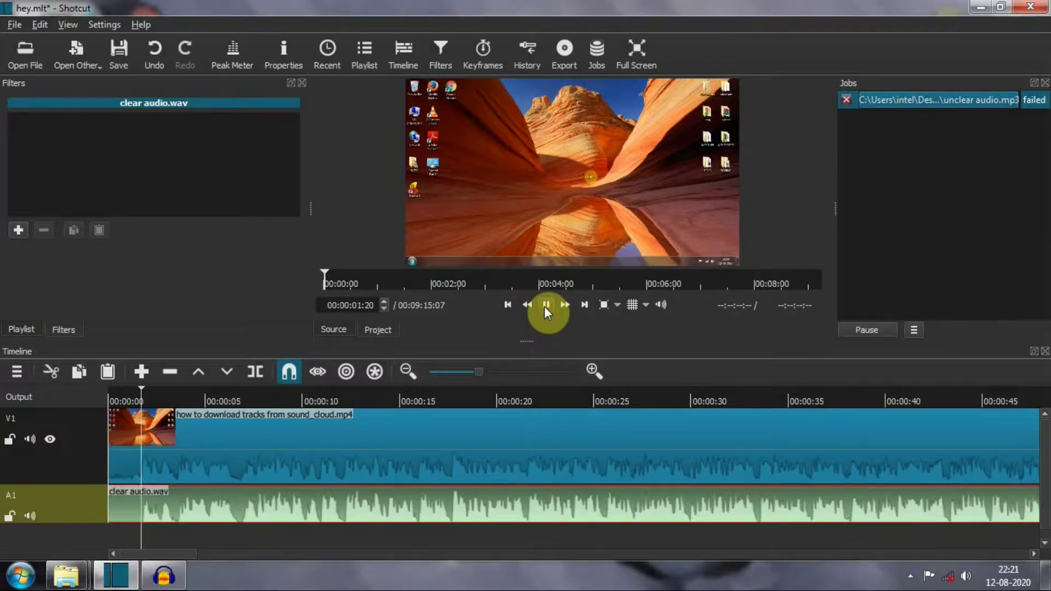
left_click(546, 304)
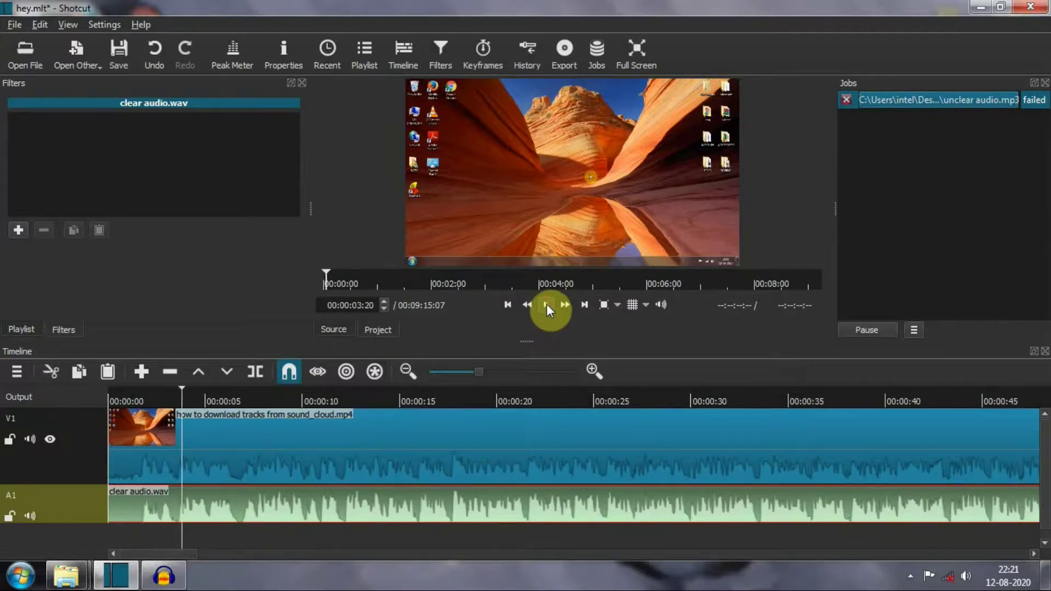
left_click_drag(183, 388, 74, 392)
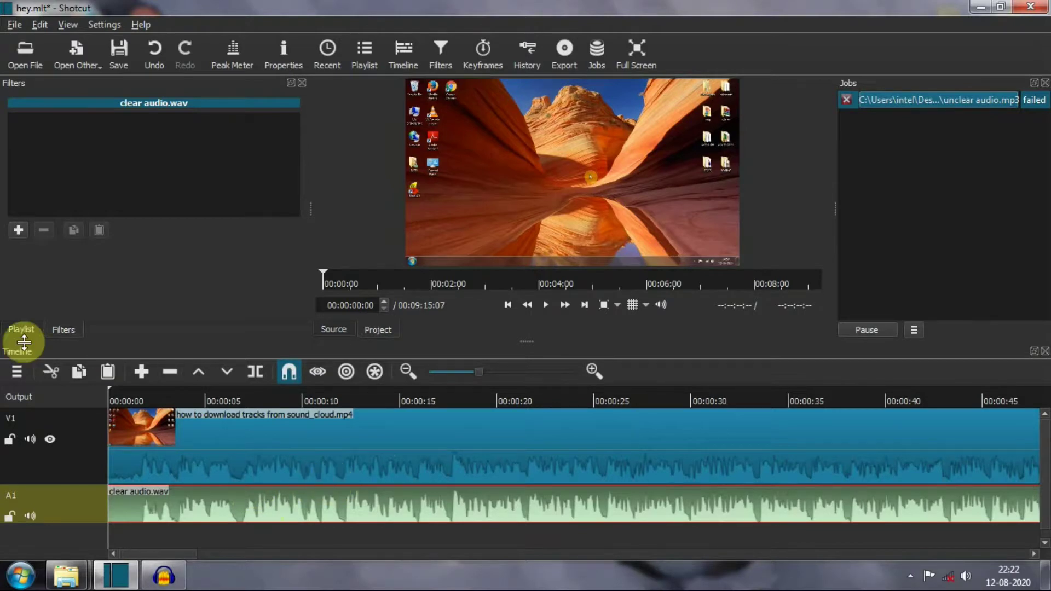
Mute video track V1, play the opening to check the clear audio, and return the playhead to the start
left_click(29, 439)
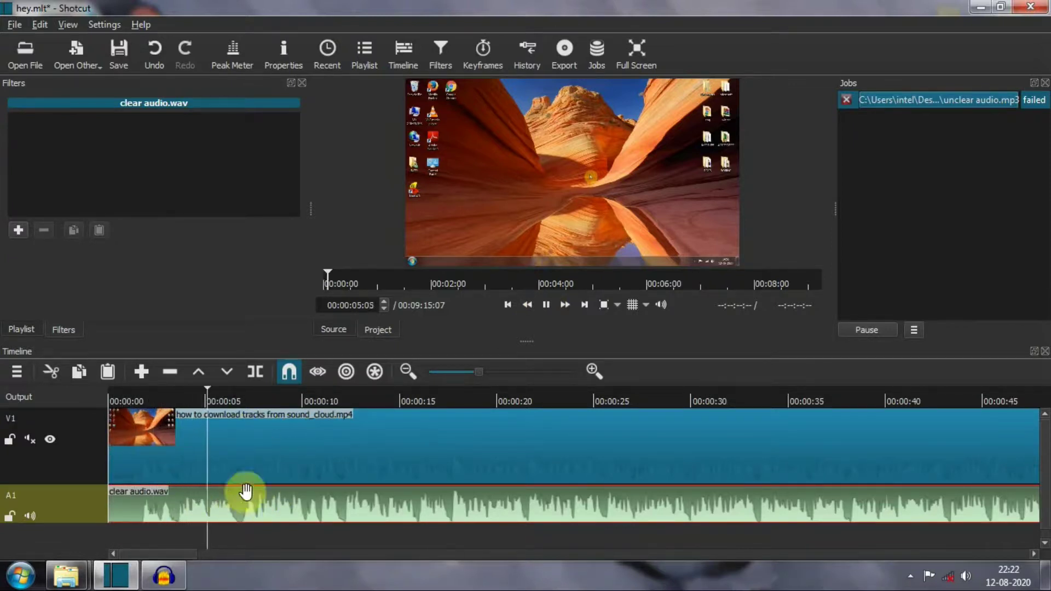
left_click(547, 305)
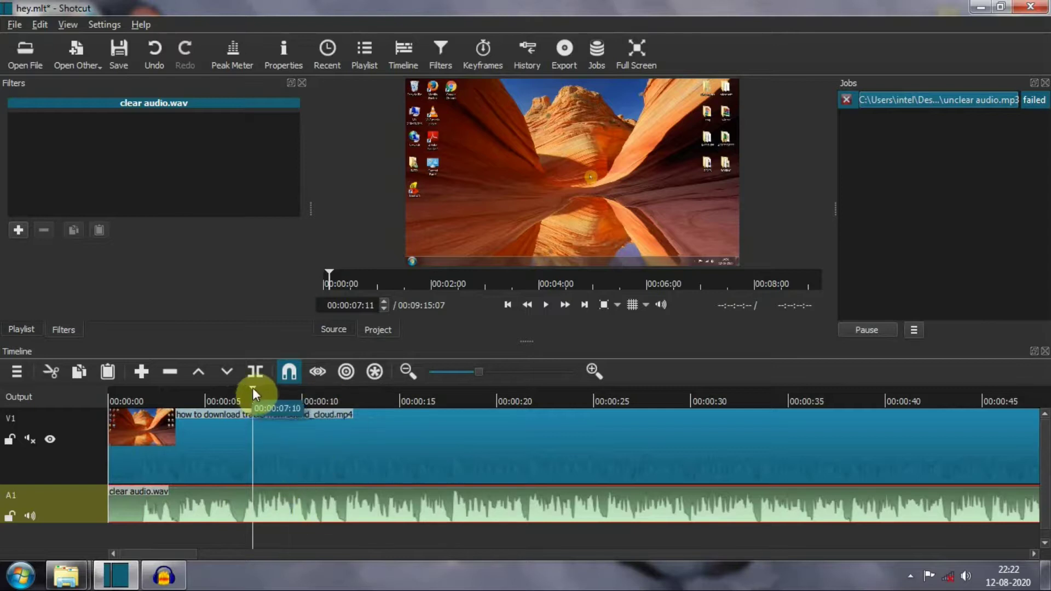
left_click(112, 393)
left_click(108, 389)
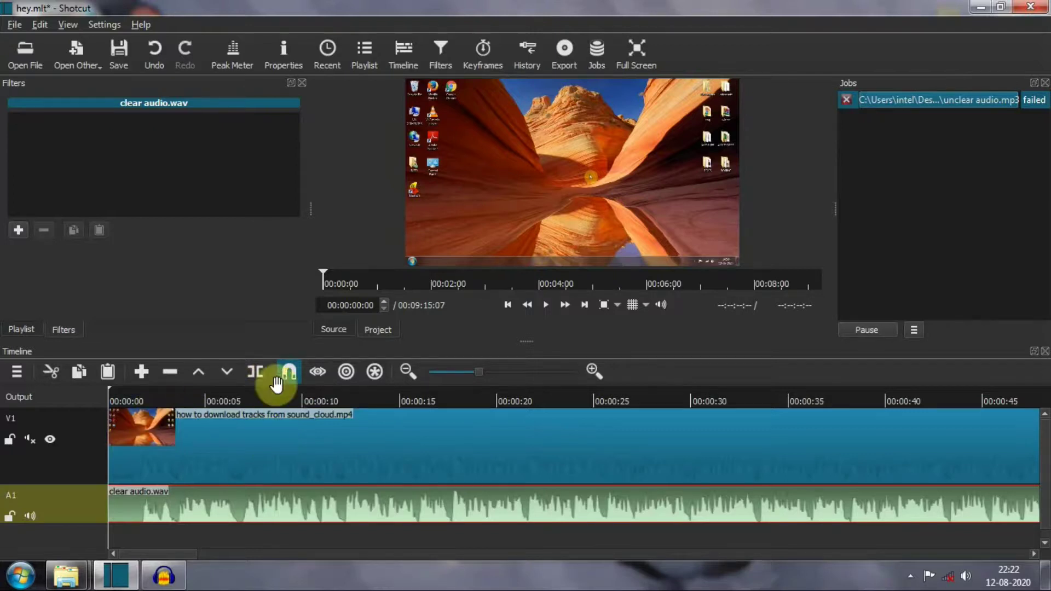
Open the intro video from the MESSUP!! folder and pause its preview
key("Up")
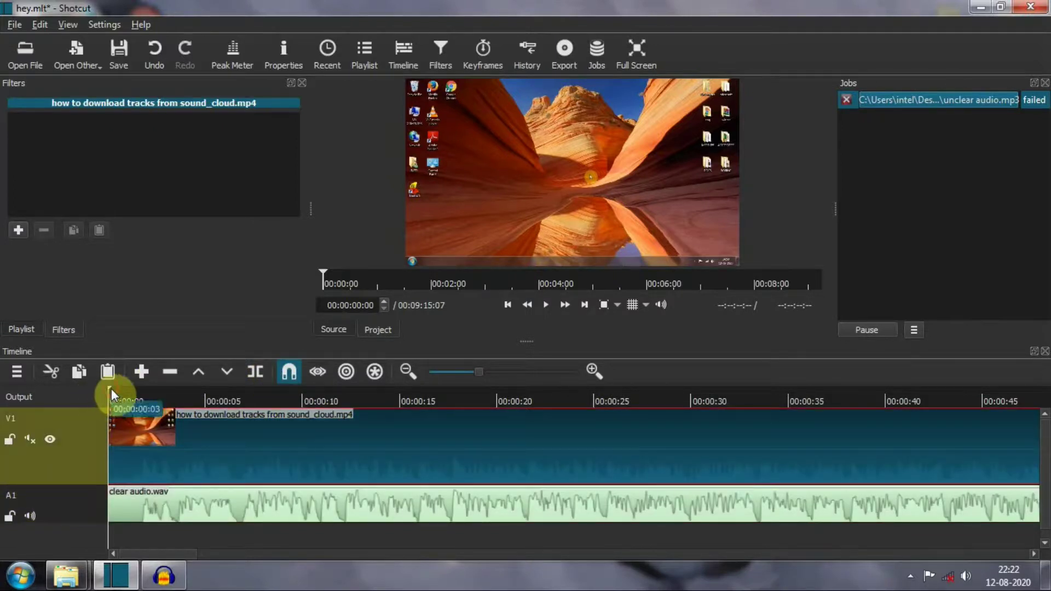
left_click(27, 58)
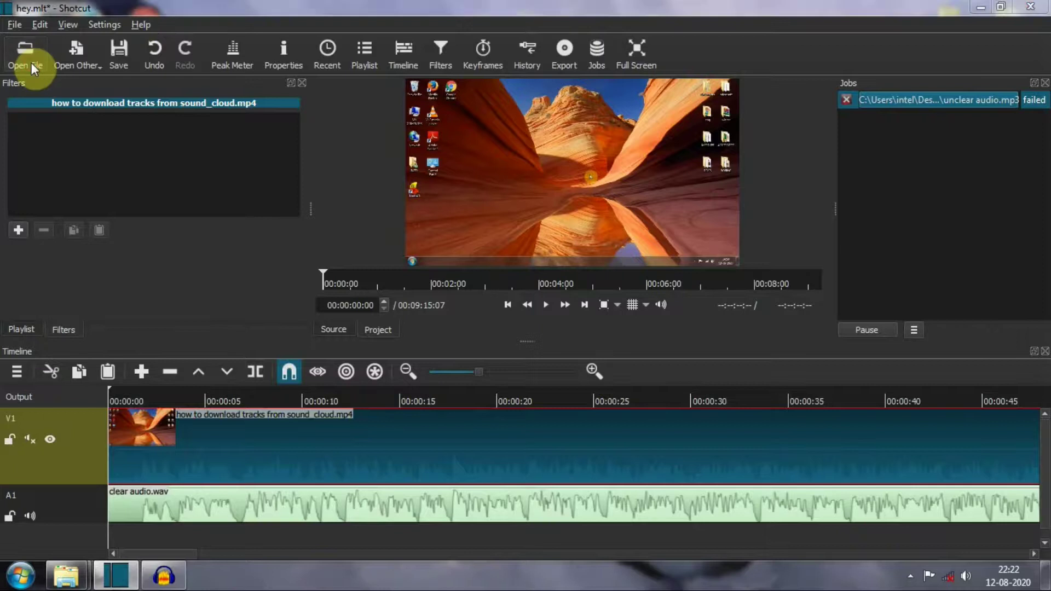
left_click(113, 52)
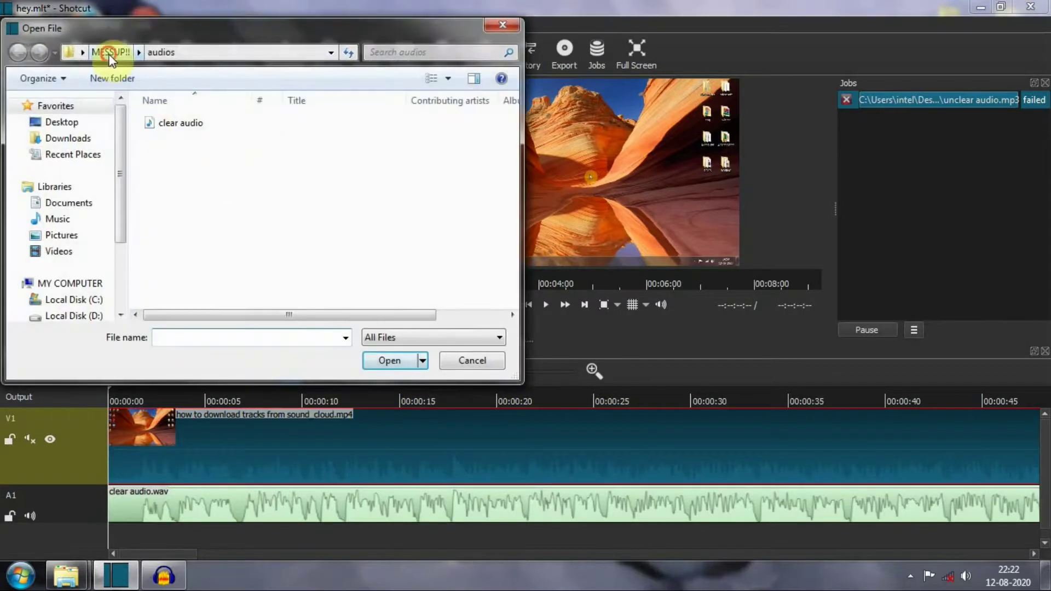
left_click(389, 144)
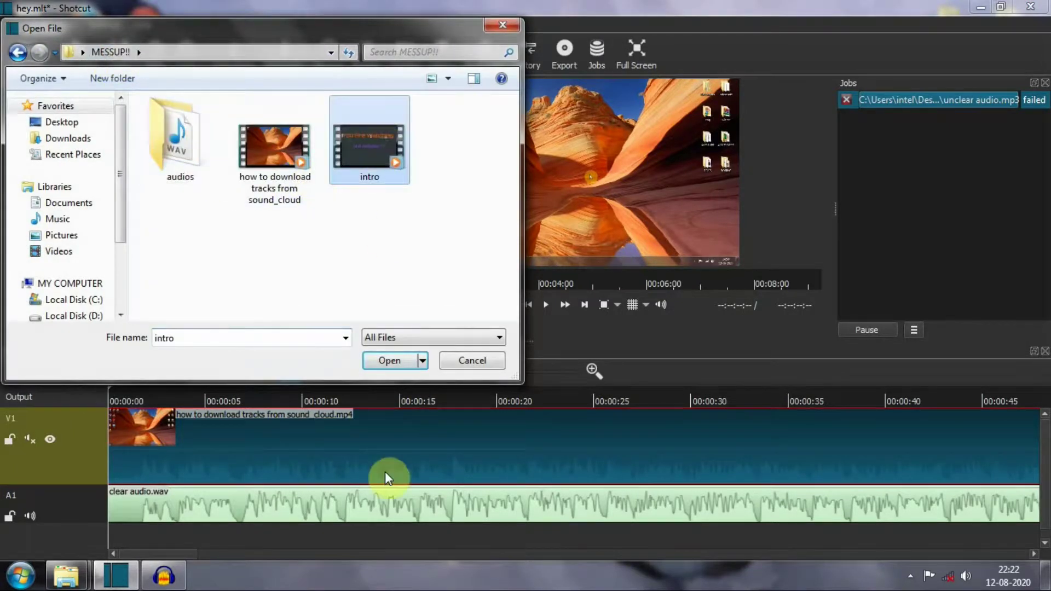
left_click(390, 360)
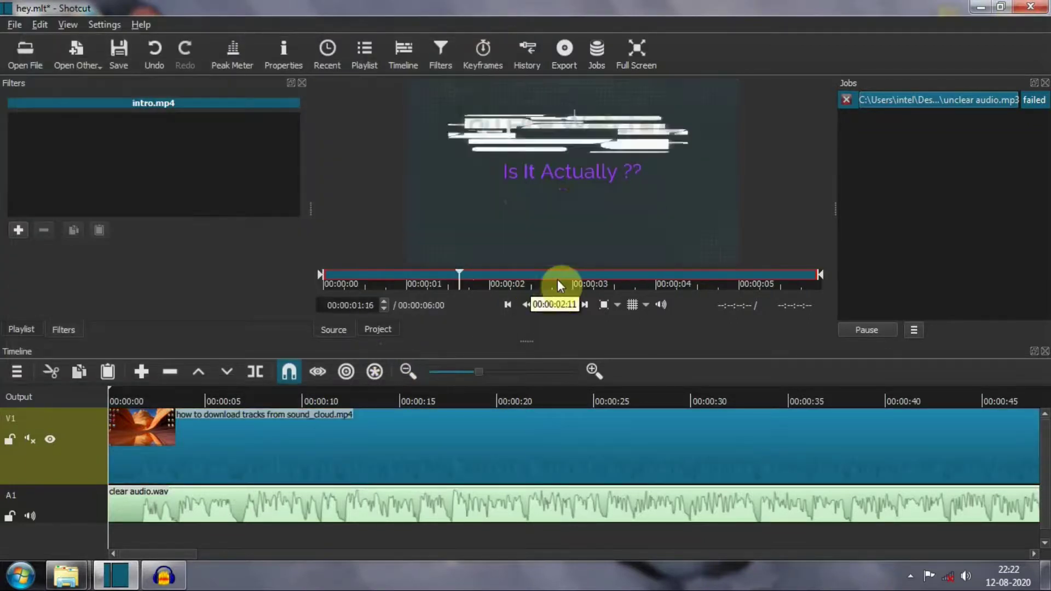
left_click(546, 306)
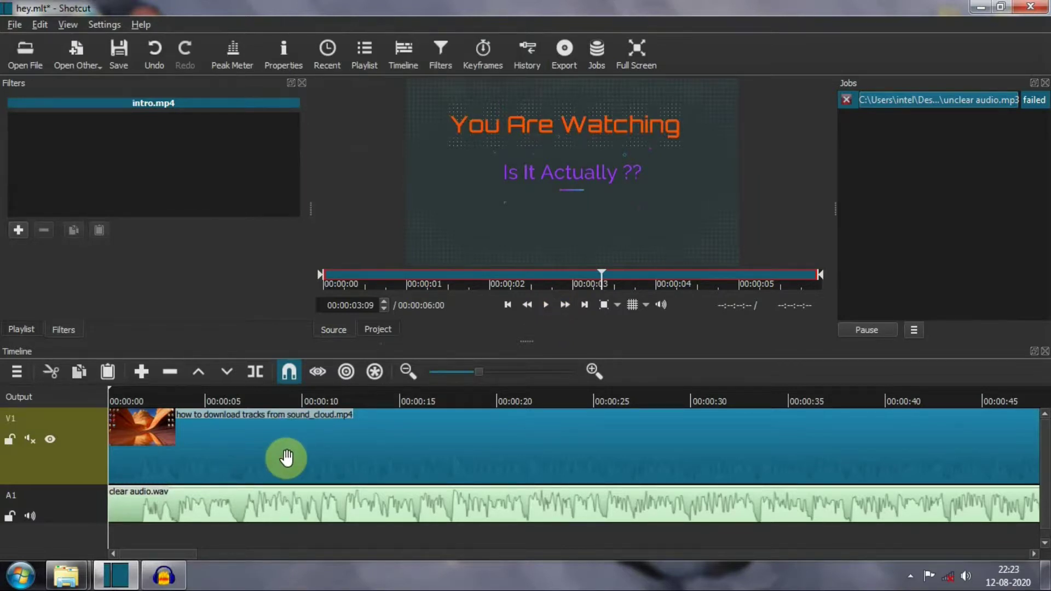
Shift the main video clip on V1 and the clear audio clip on A1 to start about 4 seconds into the timeline
left_click_drag(287, 458, 378, 466)
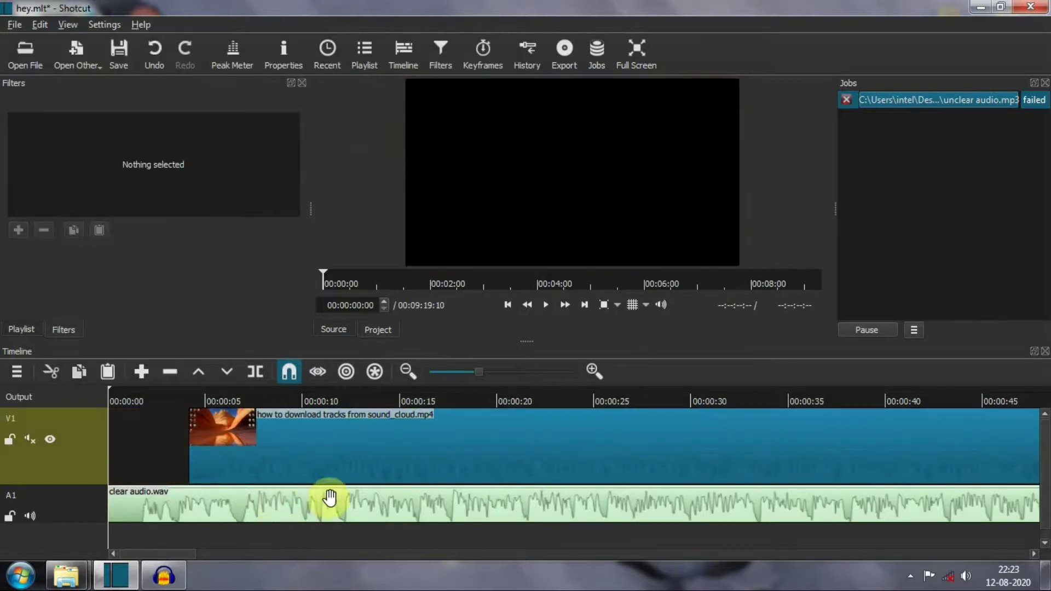
mouse_move(387, 508)
left_mouse_down()
mouse_move(360, 507)
mouse_move(370, 515)
left_mouse_up()
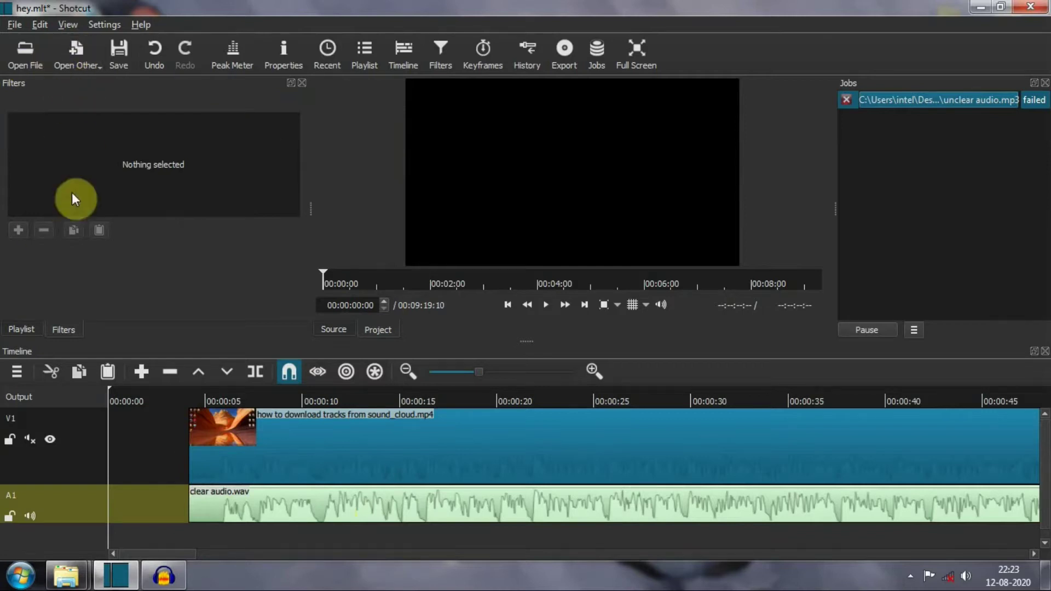
Open the intro video from the MESSUP!! folder, pause its preview, and place it on track V1 at the start of the timeline
left_click(14, 324)
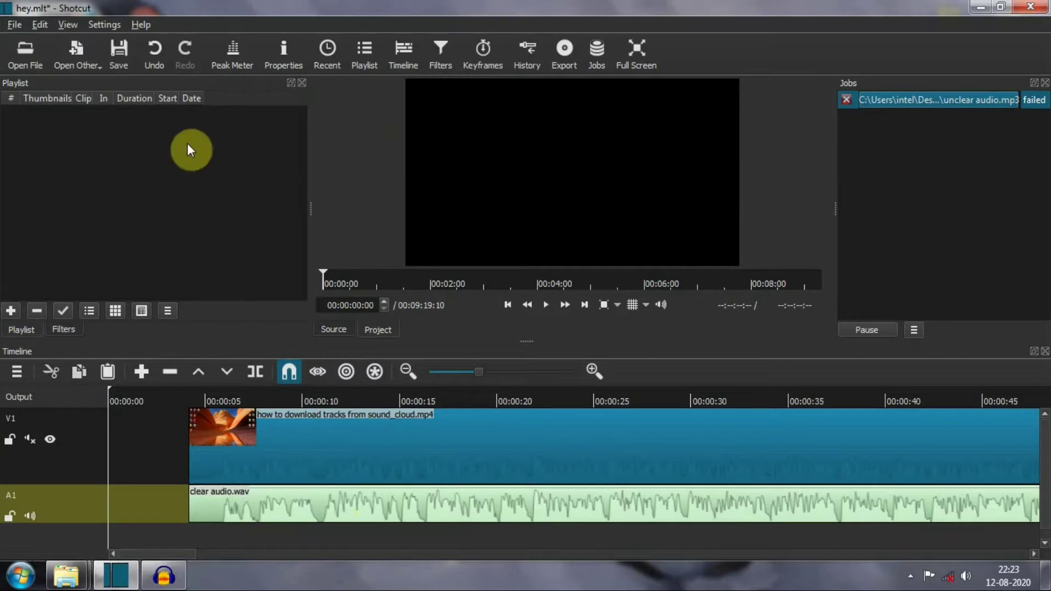
left_click(34, 62)
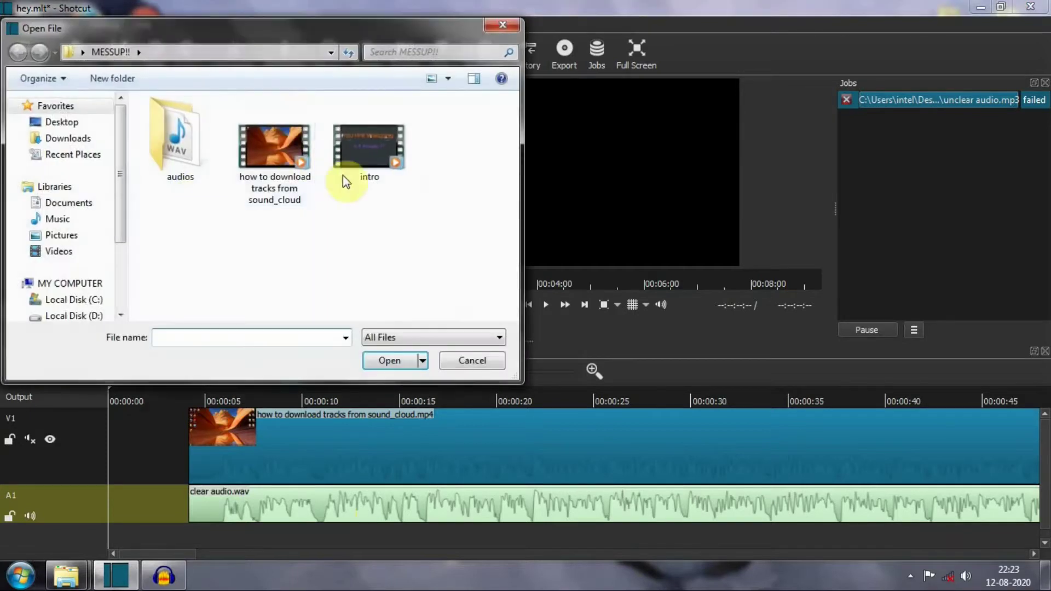
left_click(375, 163)
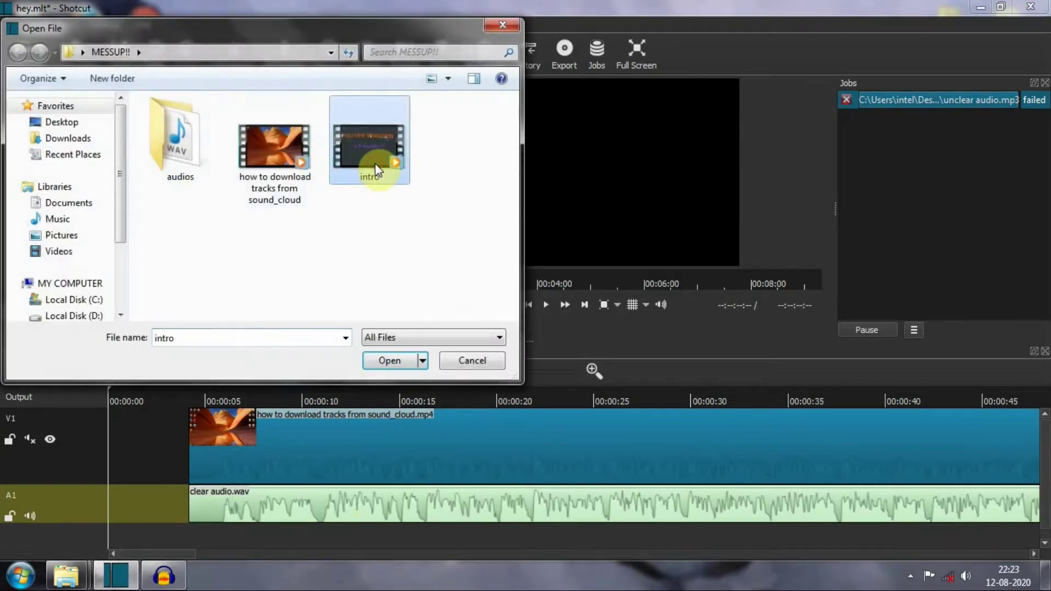
left_click(387, 362)
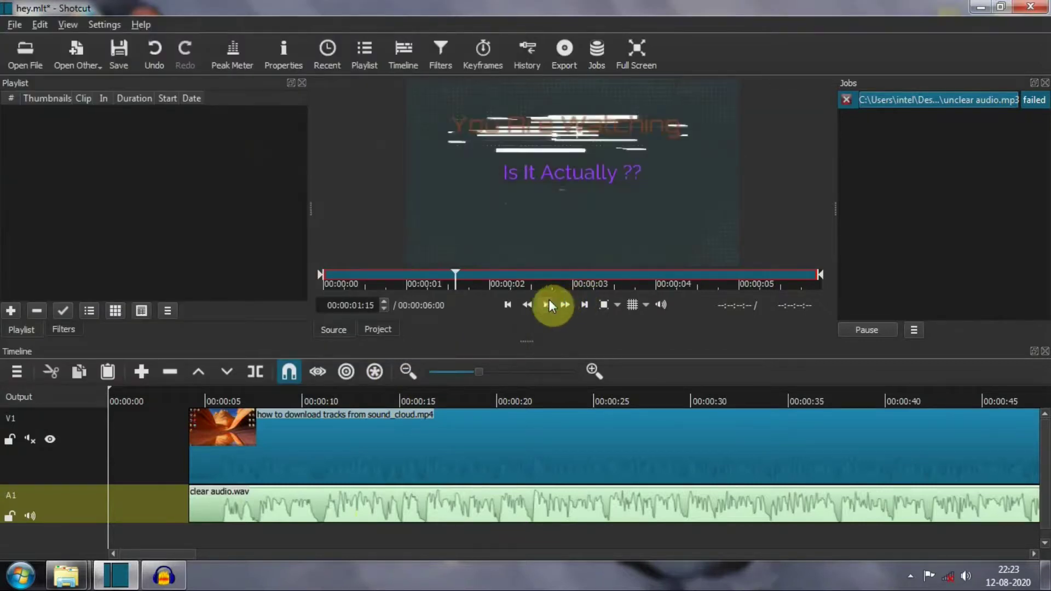
left_click(547, 303)
left_click_drag(442, 276, 112, 415)
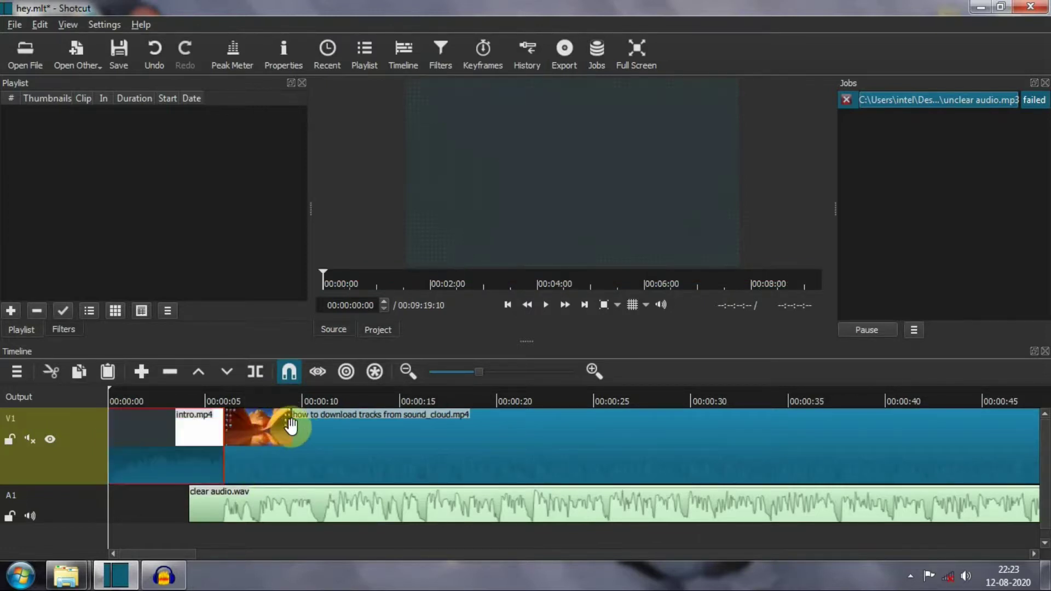
Align the clear audio clip on A1 and the main video clip on V1 so both start right where the intro ends
left_click_drag(281, 439, 364, 441)
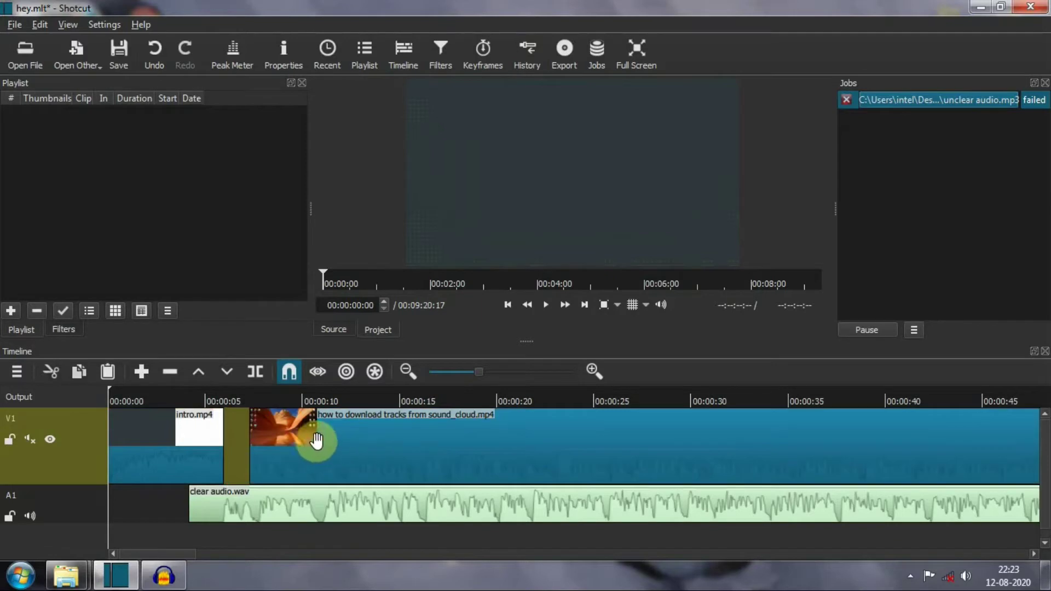
left_click(248, 510)
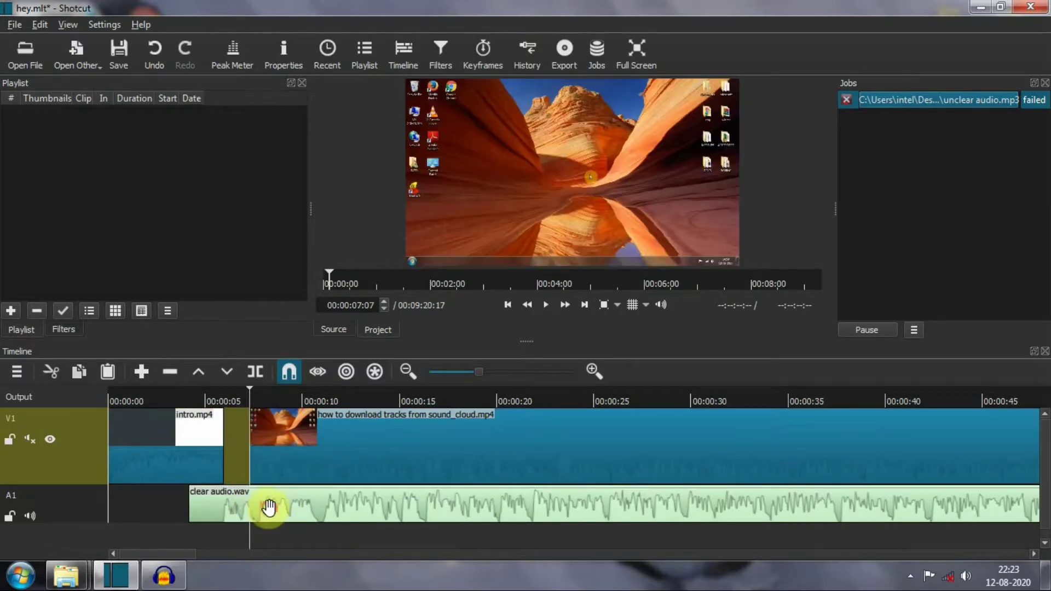
left_click_drag(274, 506, 316, 509)
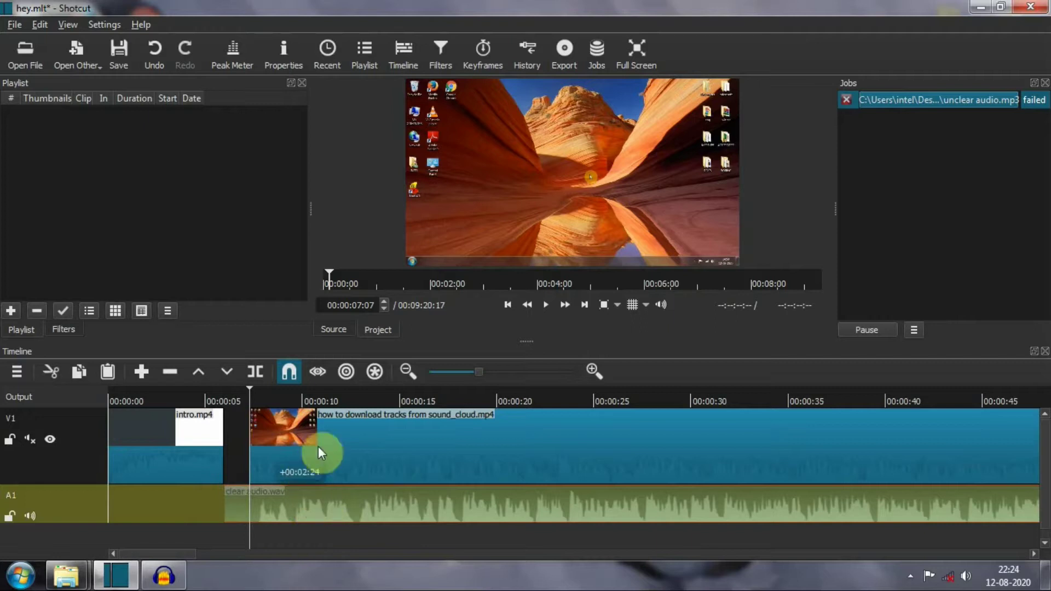
left_click_drag(334, 428, 334, 428)
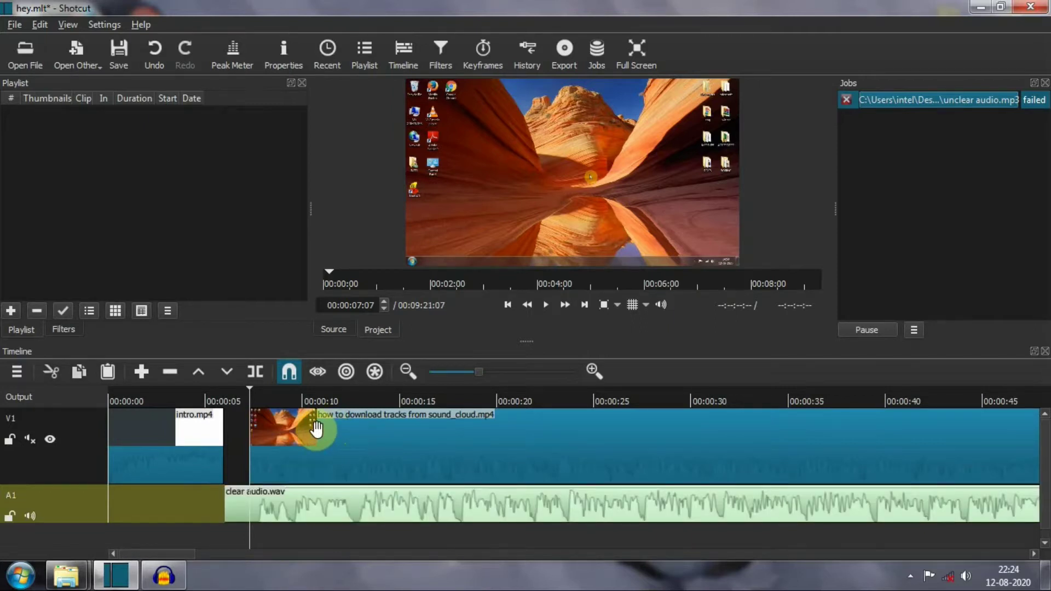
left_click_drag(316, 429, 296, 439)
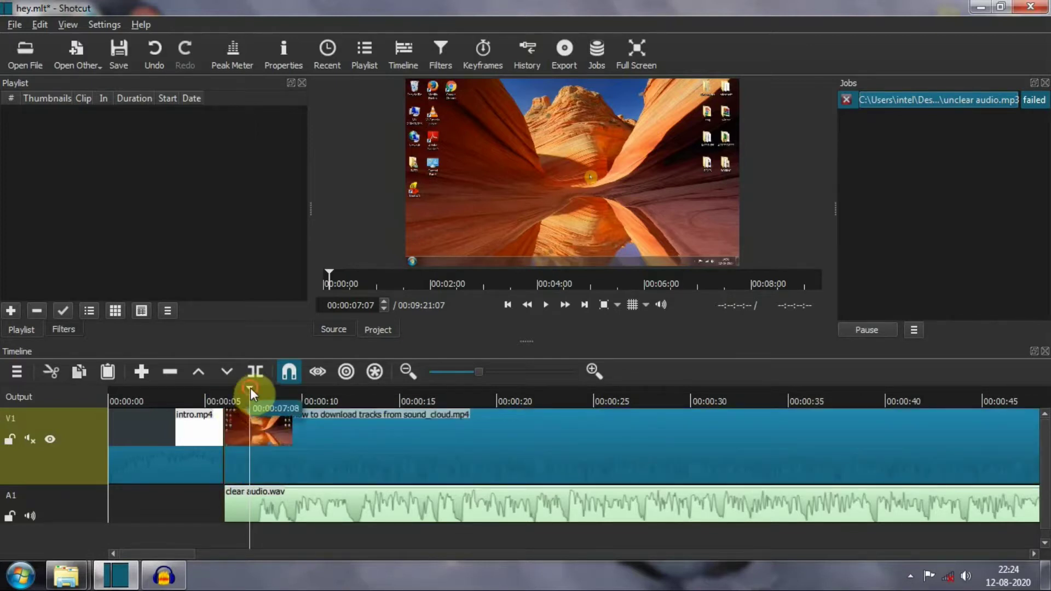
Return the playhead to the start and play the intro through the beginning of the main video
left_click(230, 392)
left_click_drag(200, 394, 94, 411)
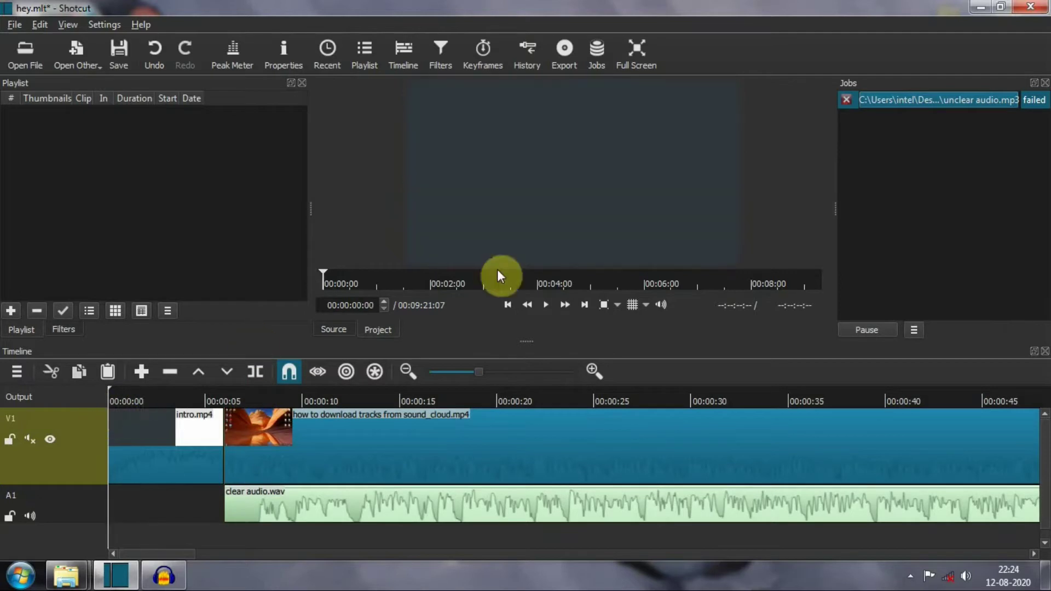
left_click(543, 303)
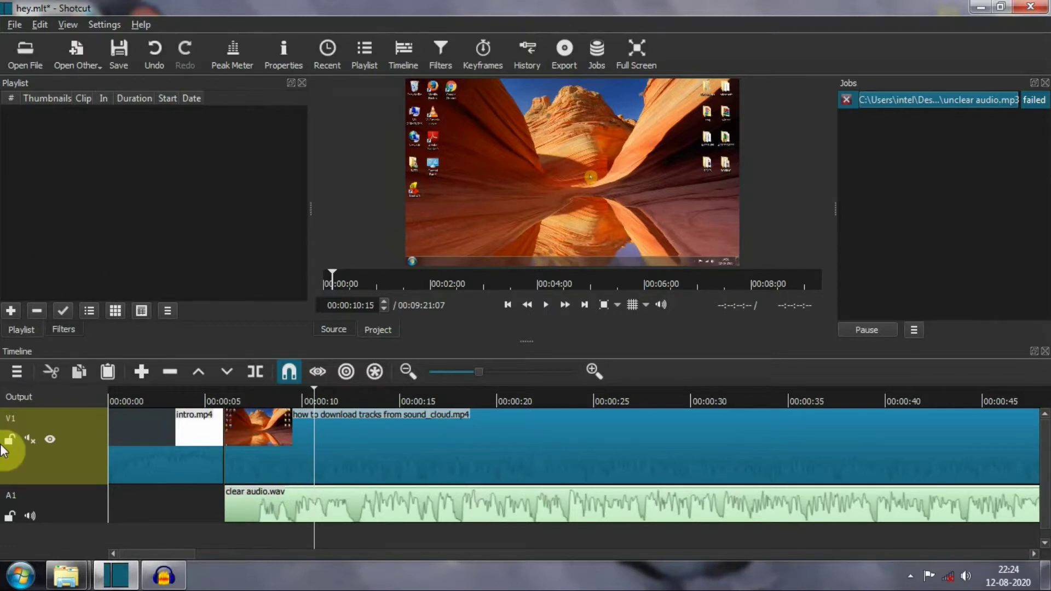
Open the video export settings and choose the Default stock preset
left_click(14, 25)
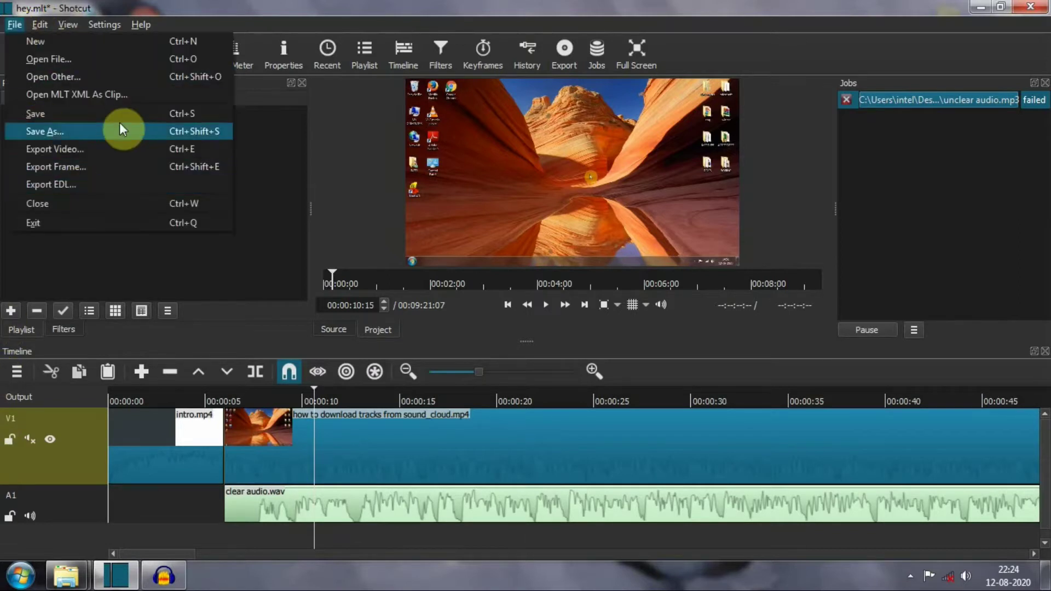
left_click(120, 152)
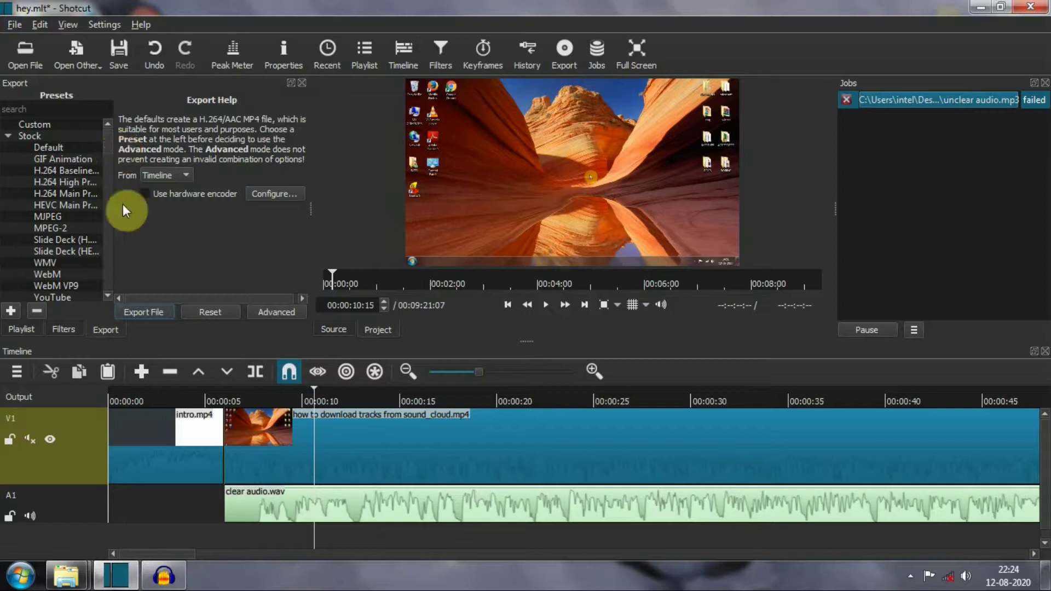
left_click(58, 147)
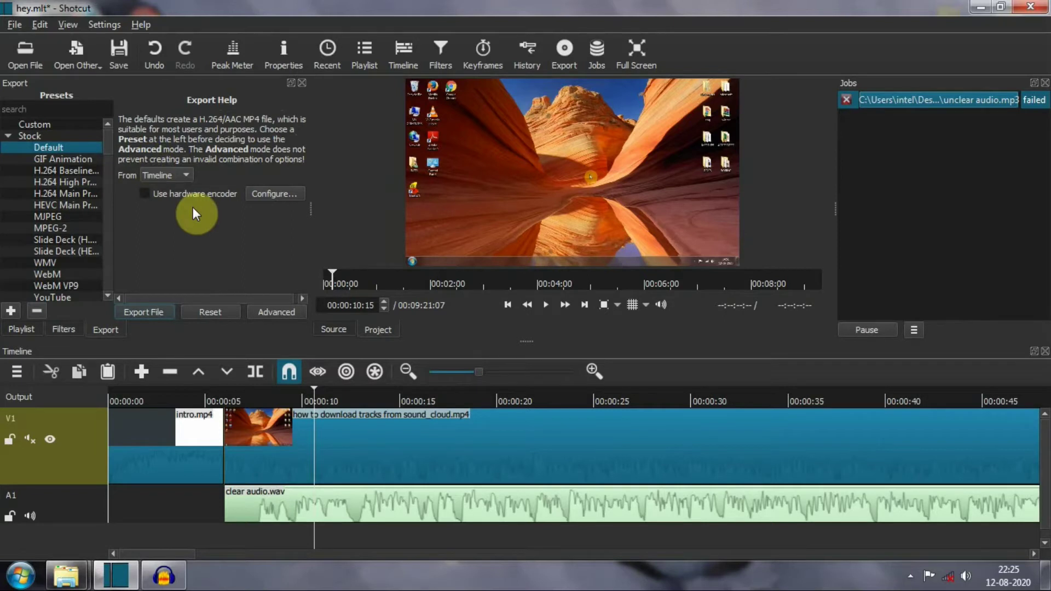
Export the timeline to the Finished_Product folder as an MP4 file named "compelete video editing"
left_click(144, 312)
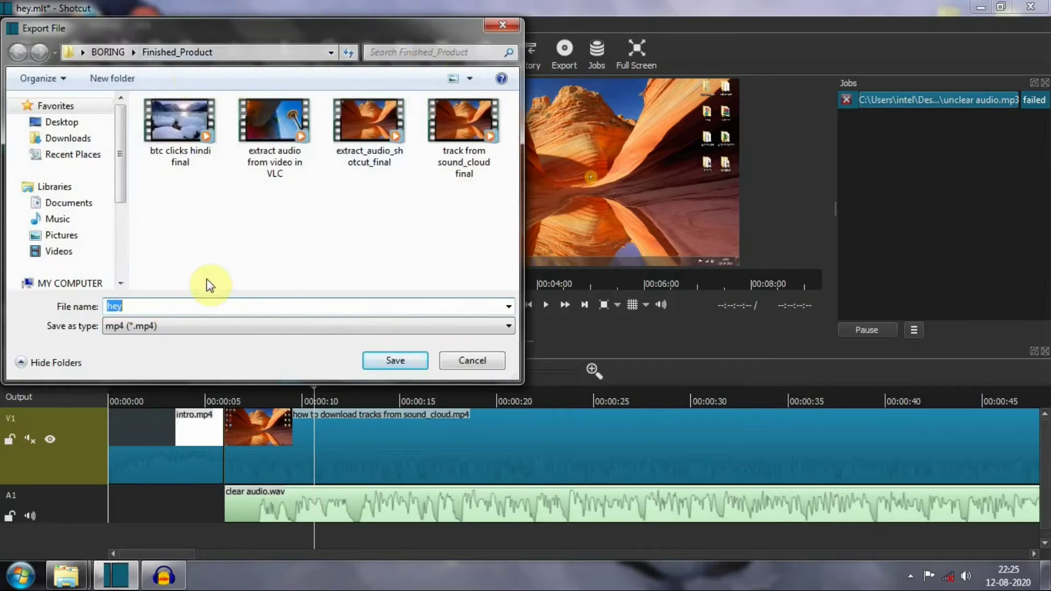
left_click(154, 312)
key("BackSpace")
key("BackSpace")
key("BackSpace")
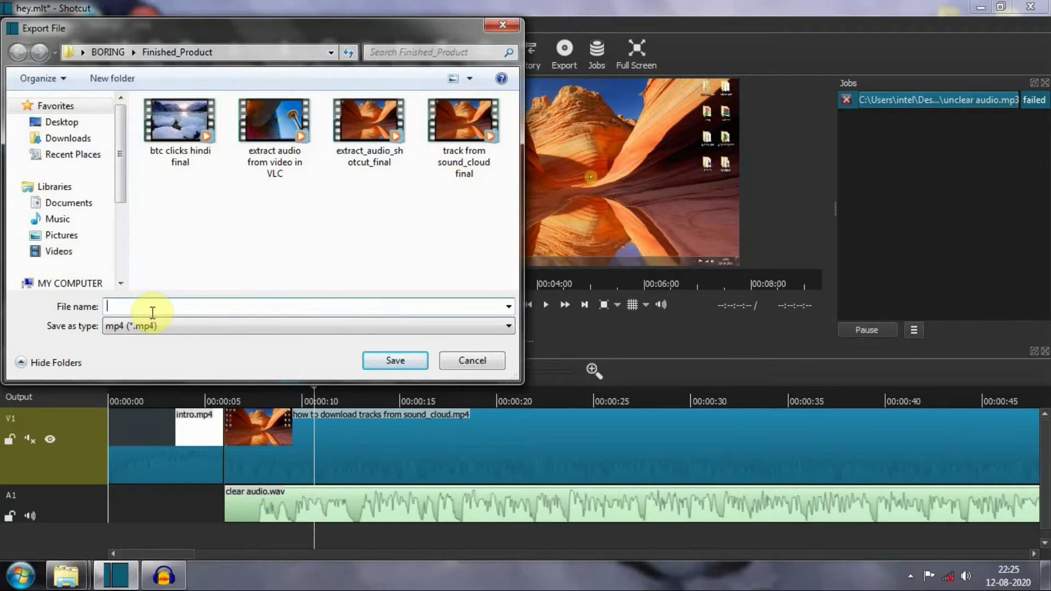
type("c")
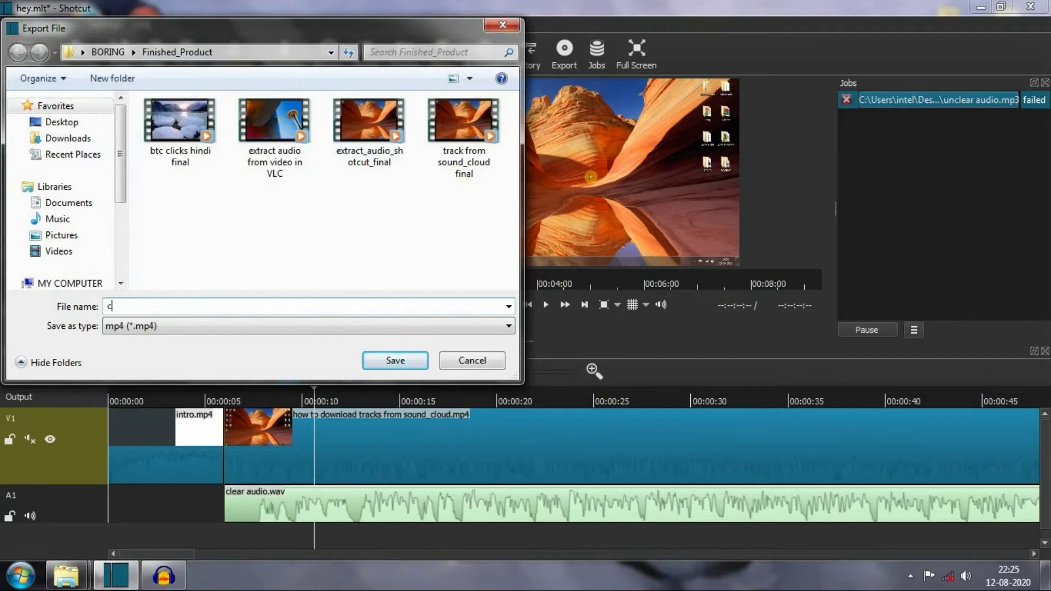
type("ompelete video edit")
type("ing")
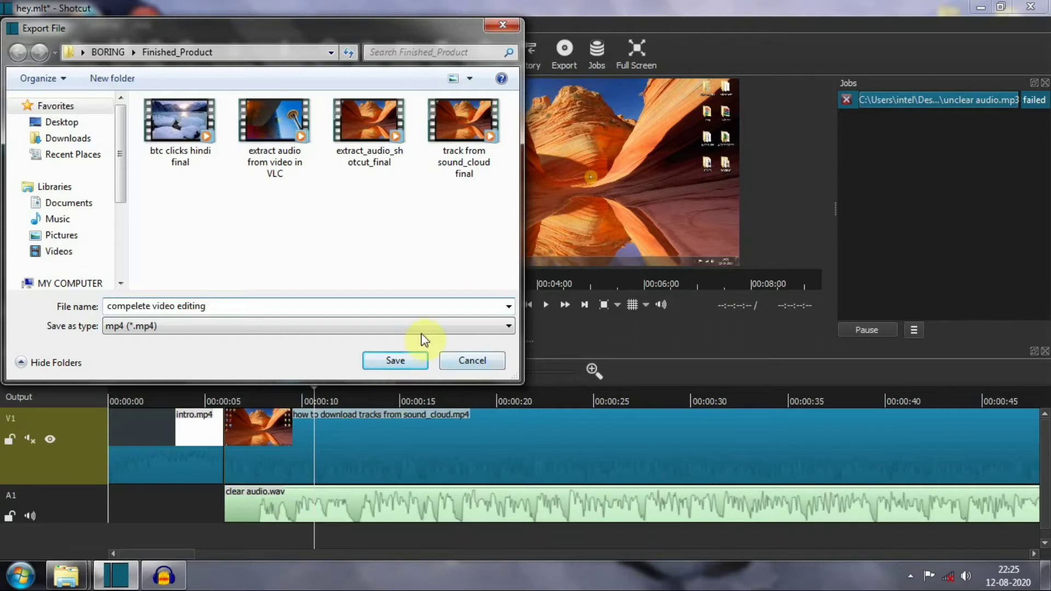
left_click(399, 360)
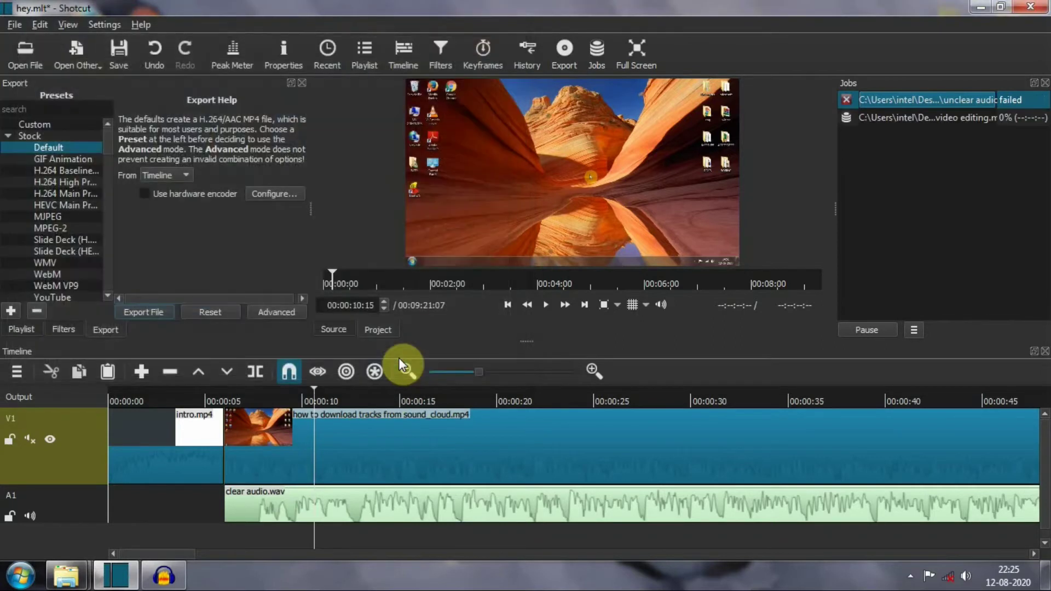